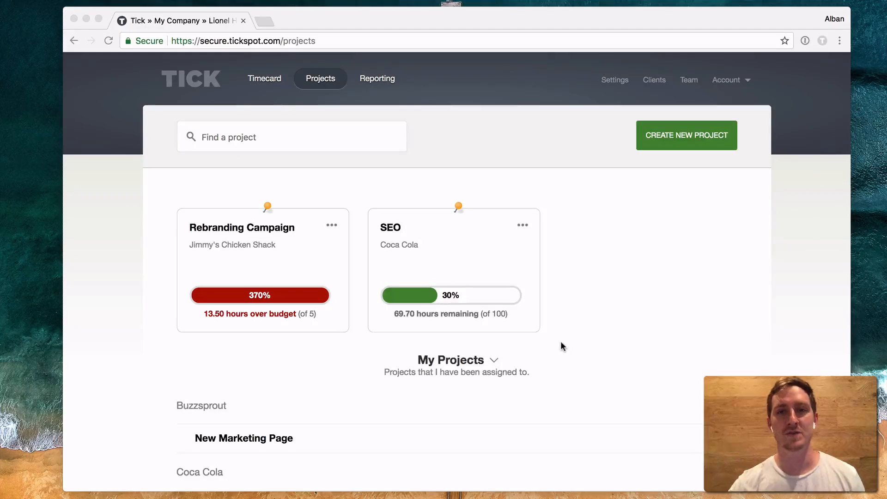
Search the project list for "lunch", and clear the search to restore the full list.
scroll(560, 342, "down", 7)
scroll(560, 342, "down", 11)
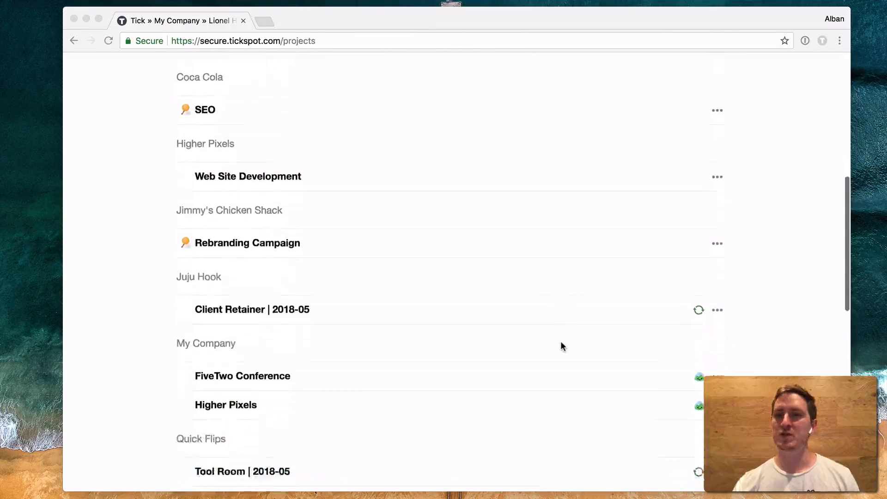
scroll(561, 342, "down", 4)
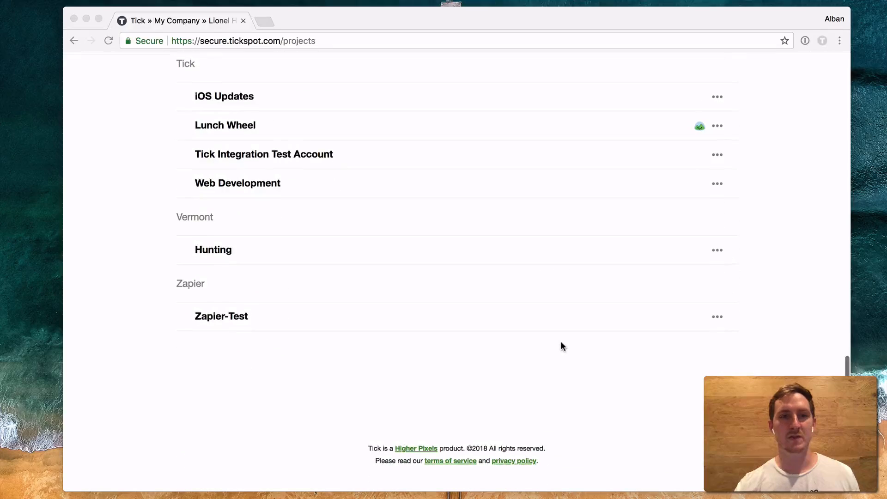
scroll(561, 341, "up", 20)
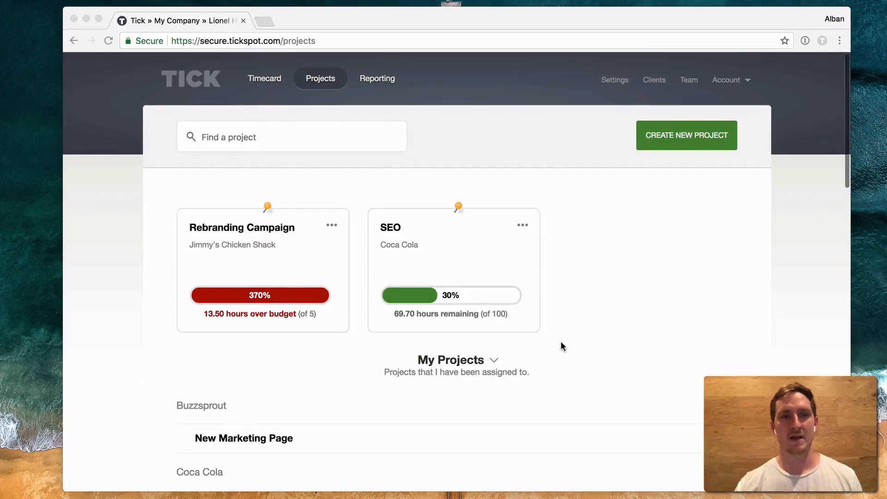
left_click(254, 136)
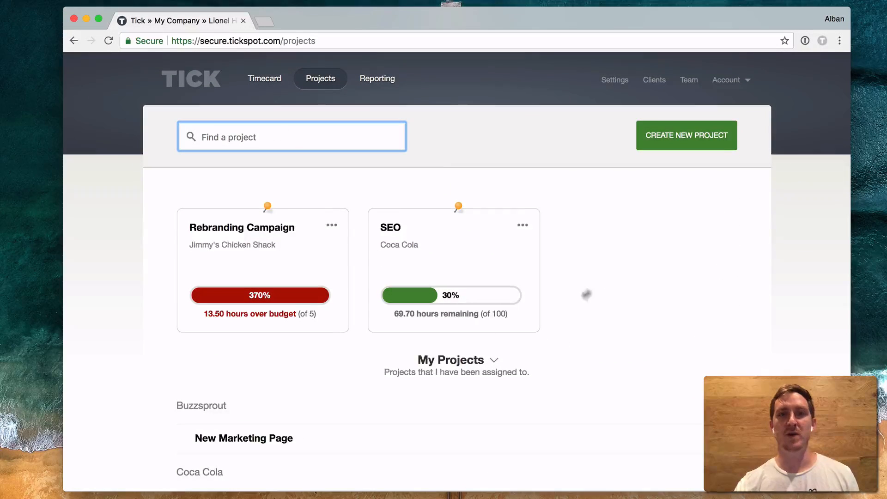
scroll(561, 306, "down", 2)
scroll(560, 307, "up", 1)
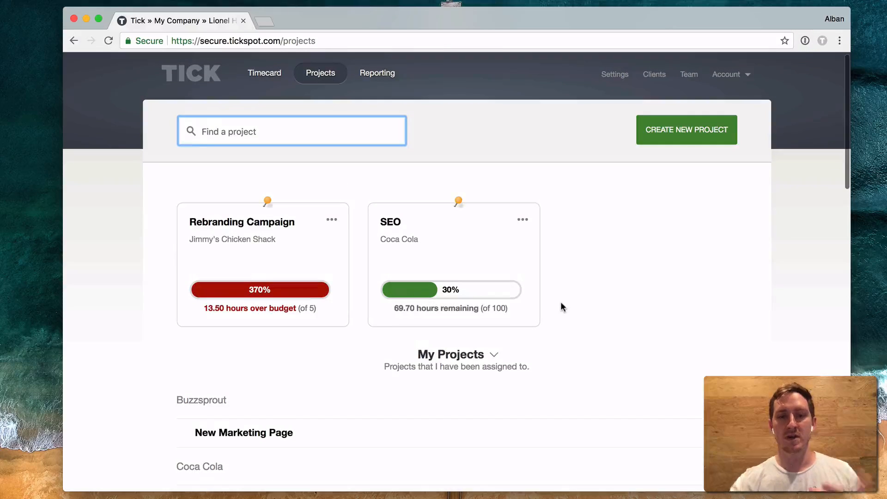
type("lunch")
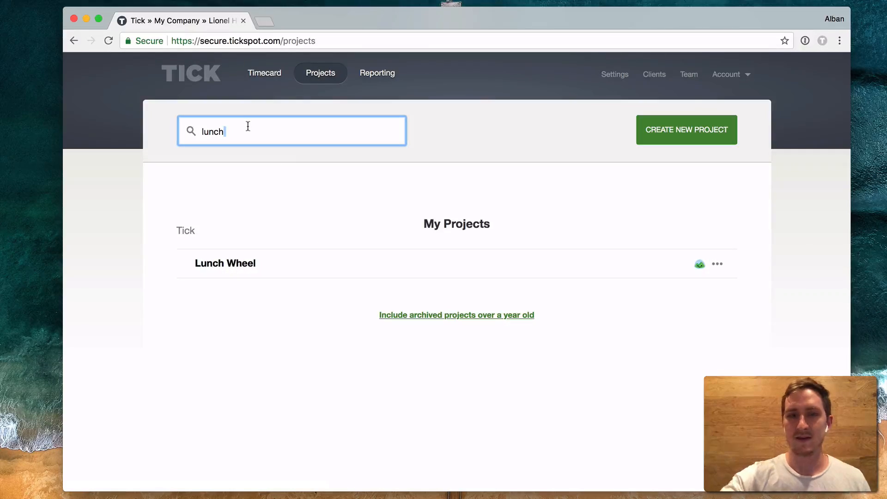
key("BackSpace")
key("BackSpace")
key("BackSpace")
key("BackSpace")
key("BackSpace")
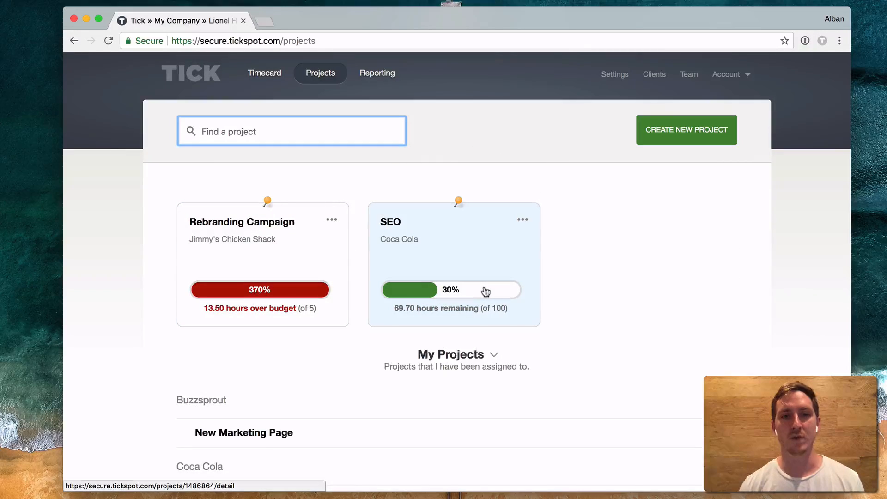
Pin the Higher Pixels project Web Site Development to the top of the projects page.
scroll(370, 390, "down", 4)
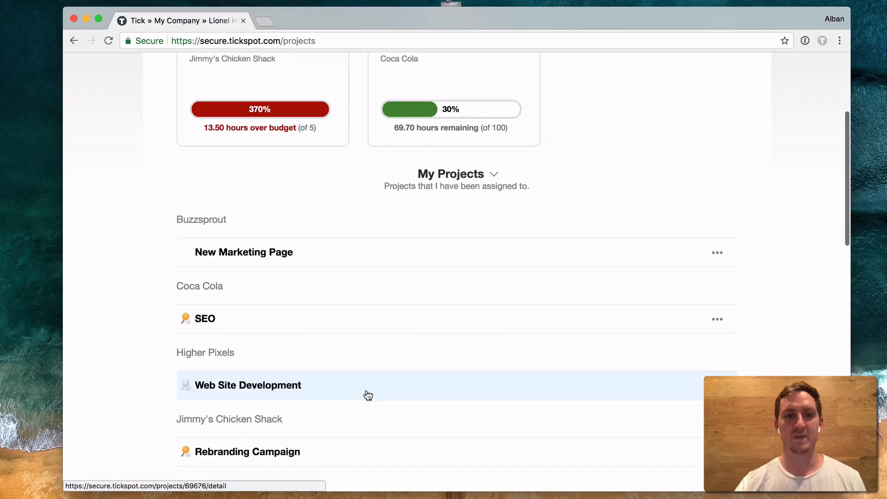
left_click(186, 320)
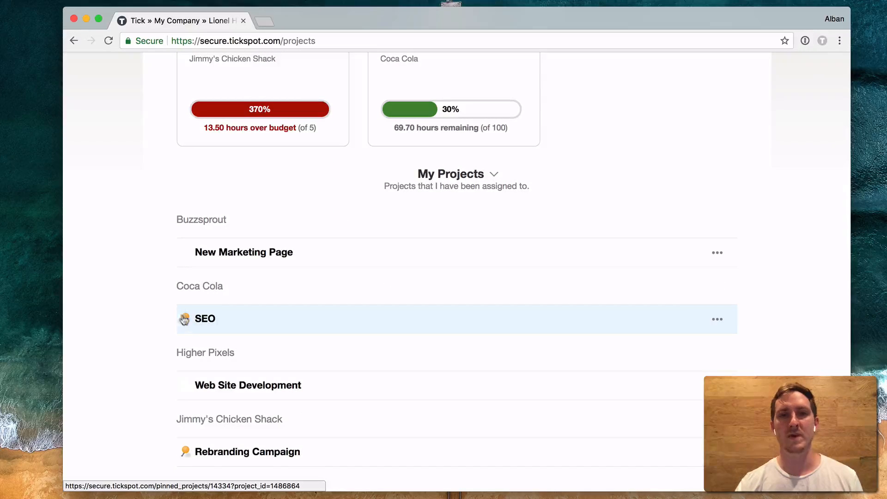
left_click(185, 386)
scroll(360, 354, "up", 3)
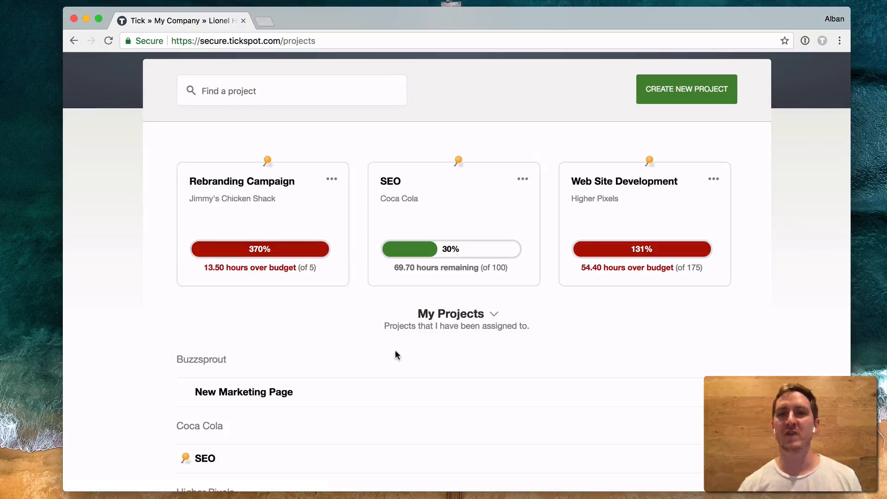
Unpin the Rebranding Campaign project of Jimmy's Chicken Shack.
scroll(394, 355, "down", 4)
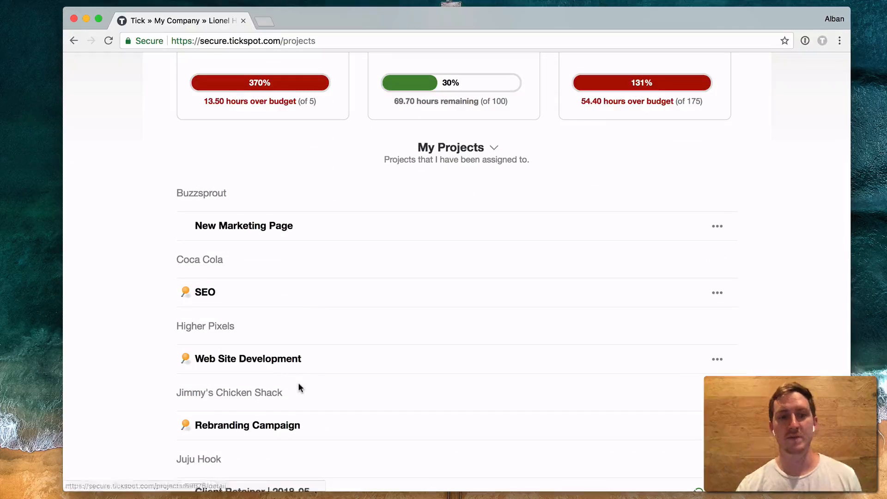
left_click(185, 423)
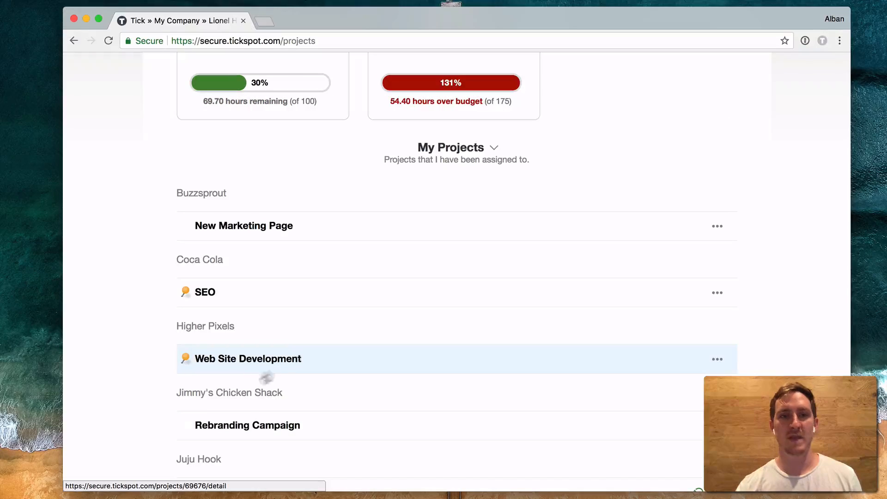
scroll(367, 316, "up", 5)
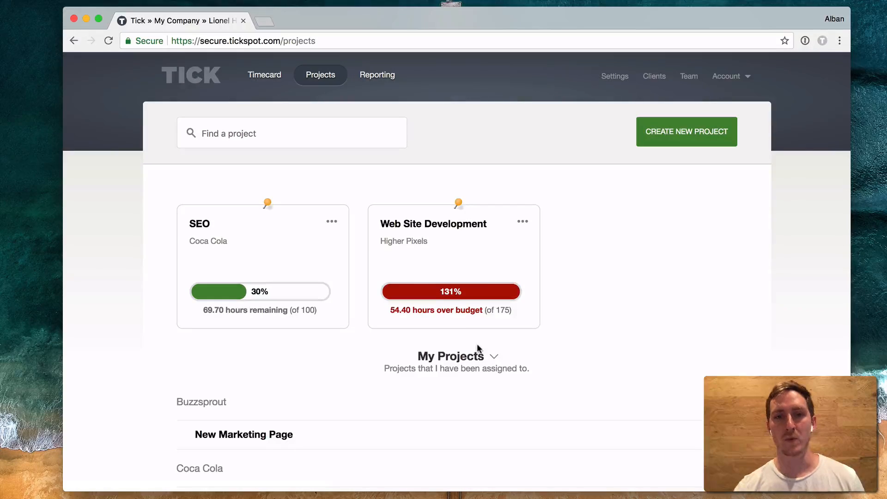
Start creating a new project, choosing a blank project as its type.
left_click(713, 134)
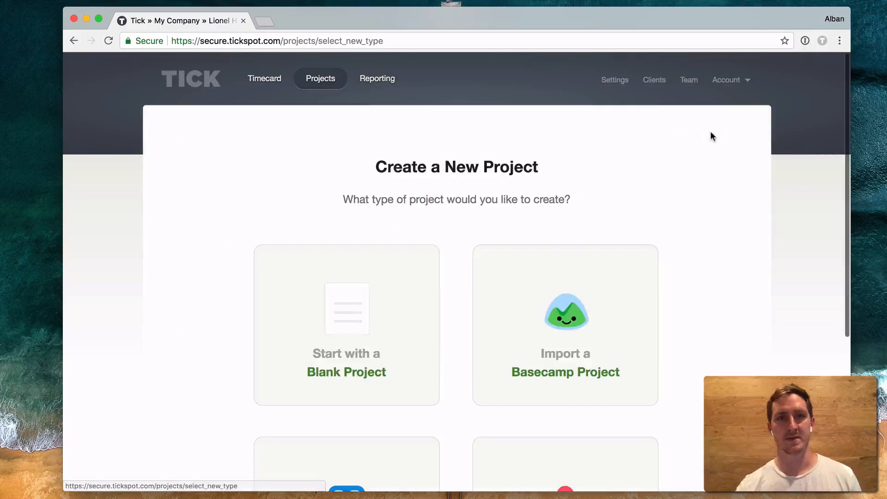
scroll(728, 261, "down", 2)
scroll(727, 261, "up", 1)
scroll(727, 261, "down", 5)
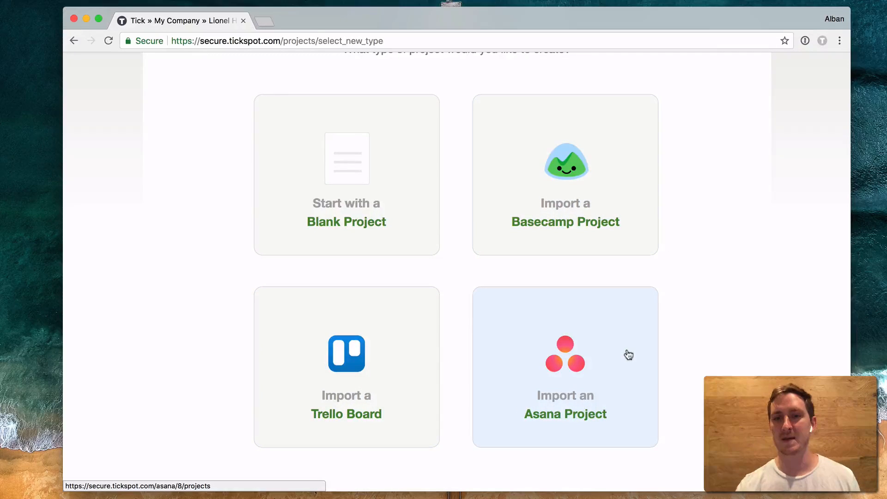
scroll(710, 367, "up", 5)
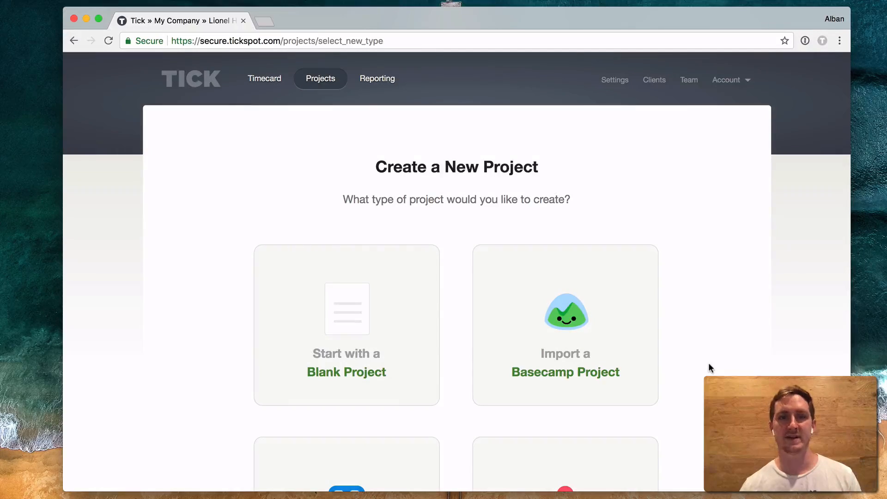
left_click(390, 340)
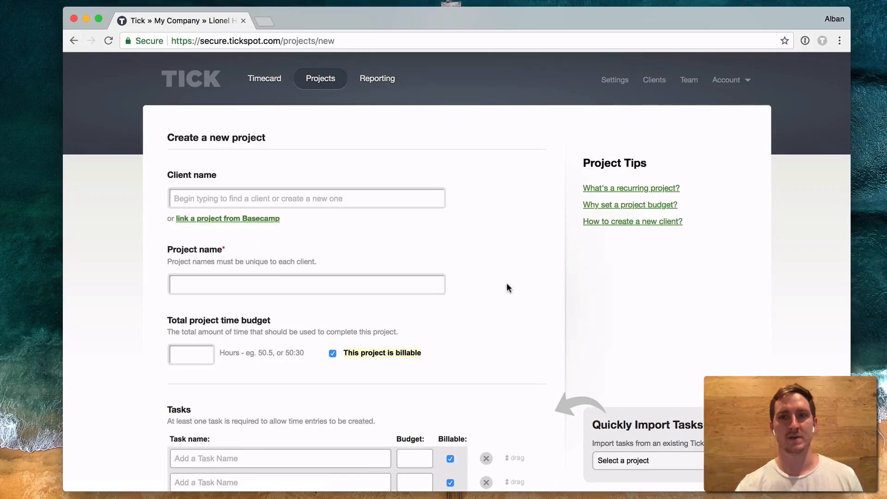
Set the new project's client to the existing client Higher Pixels.
scroll(506, 281, "down", 3)
left_click(393, 139)
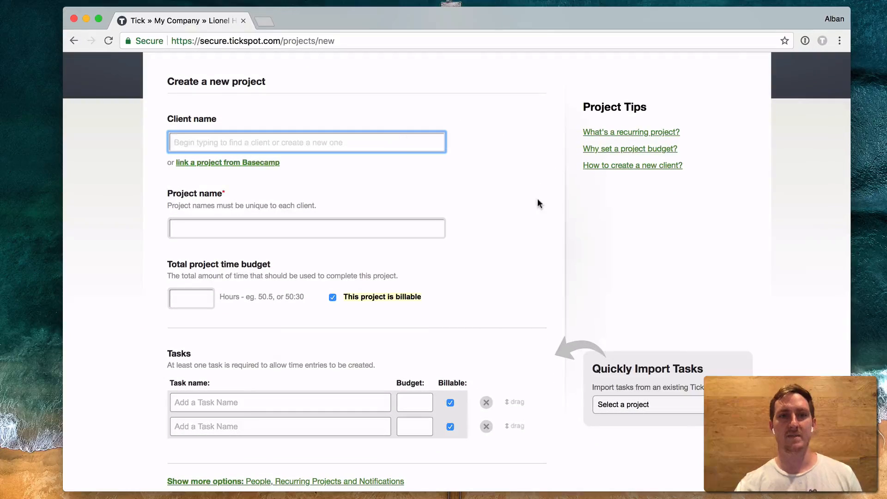
scroll(536, 198, "up", 3)
type("High")
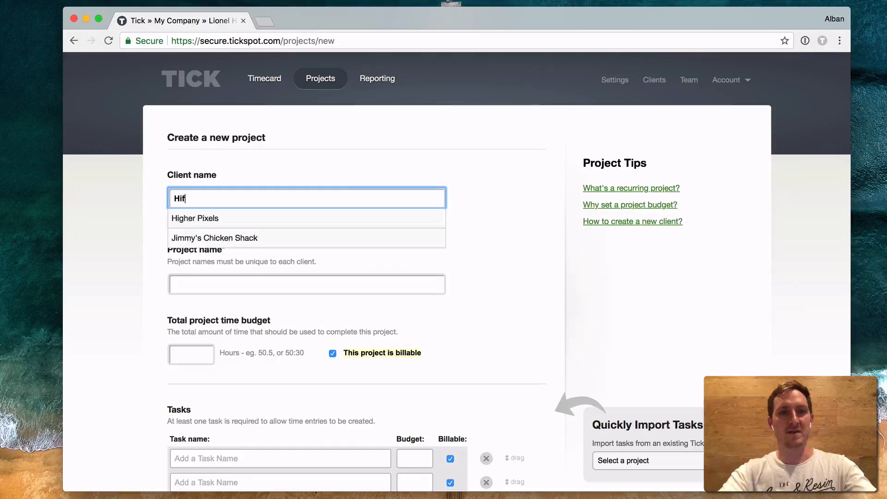
type("er Pixels")
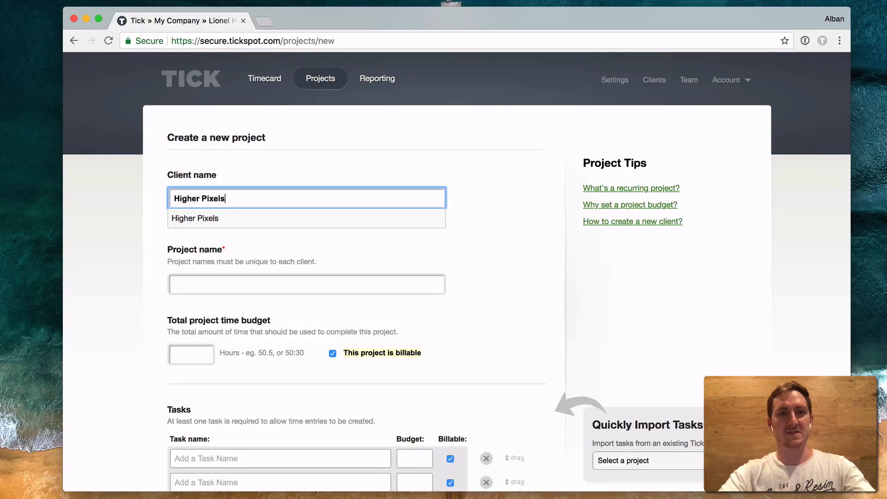
left_click(415, 220)
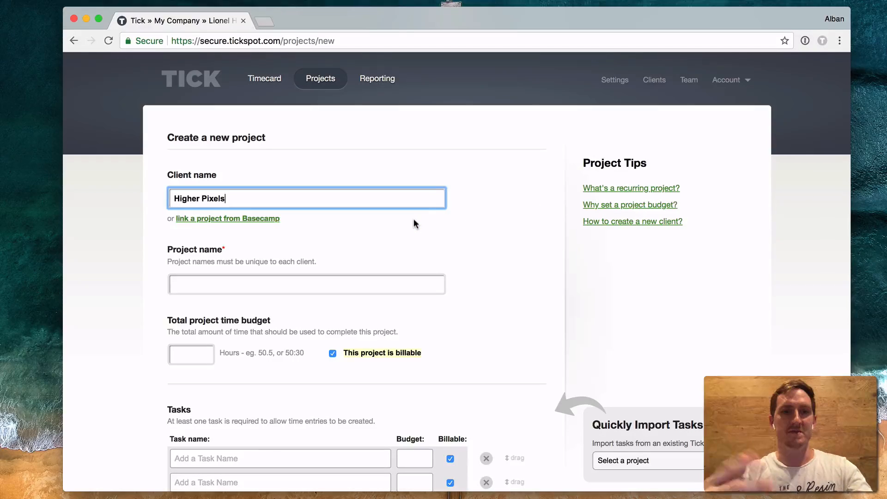
key("Tab")
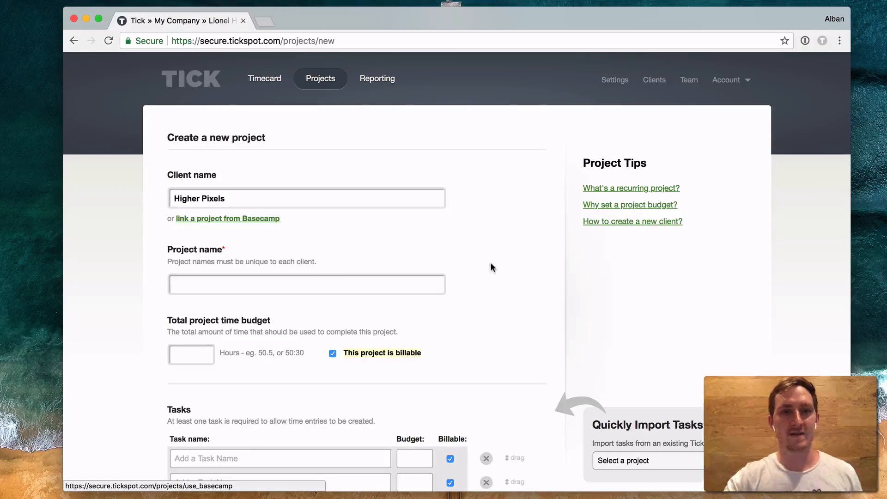
Name the new project "Marketing Site for Social Media".
scroll(492, 268, "down", 1)
left_click(396, 290)
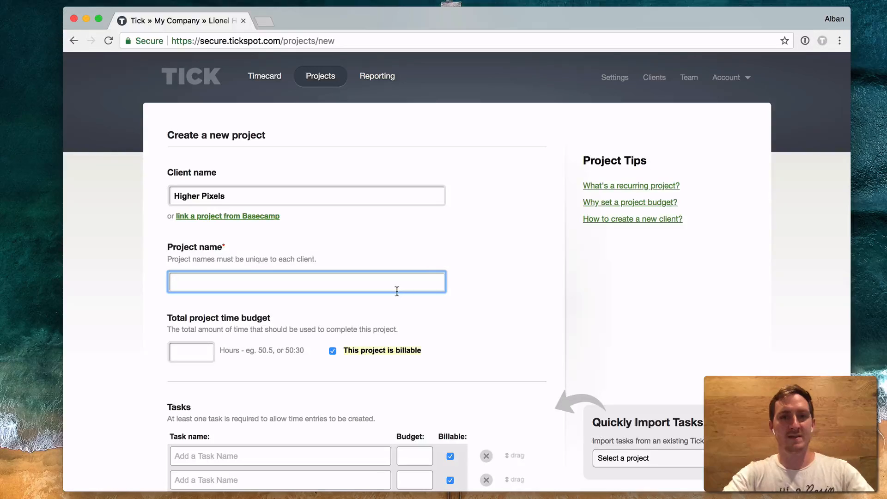
type("Marketing Site for Social Media")
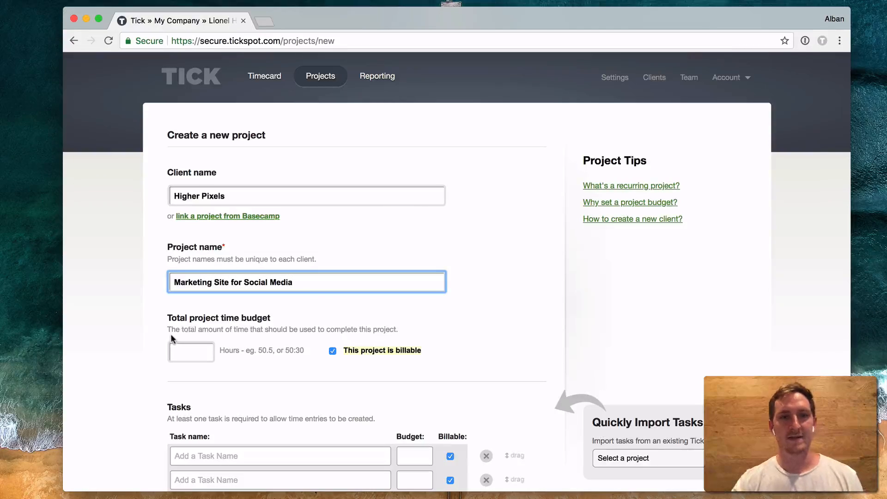
Set the total project time budget to 100 hours.
scroll(517, 378, "down", 3)
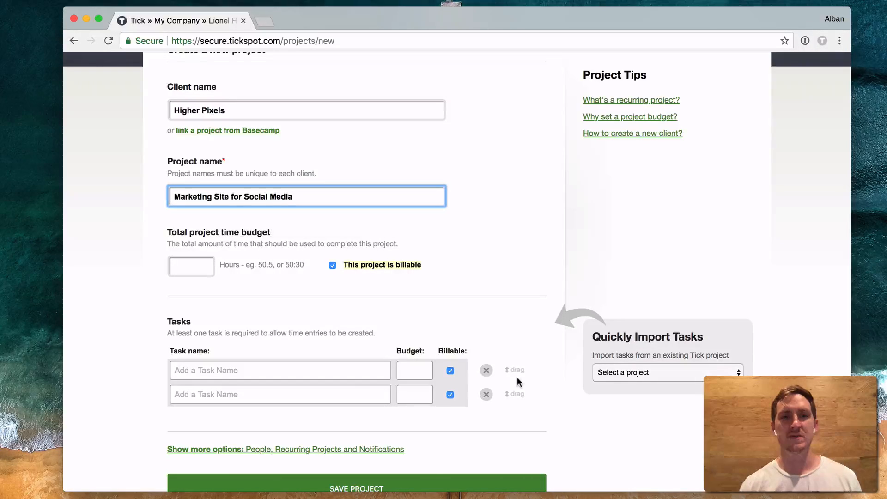
left_click(286, 226)
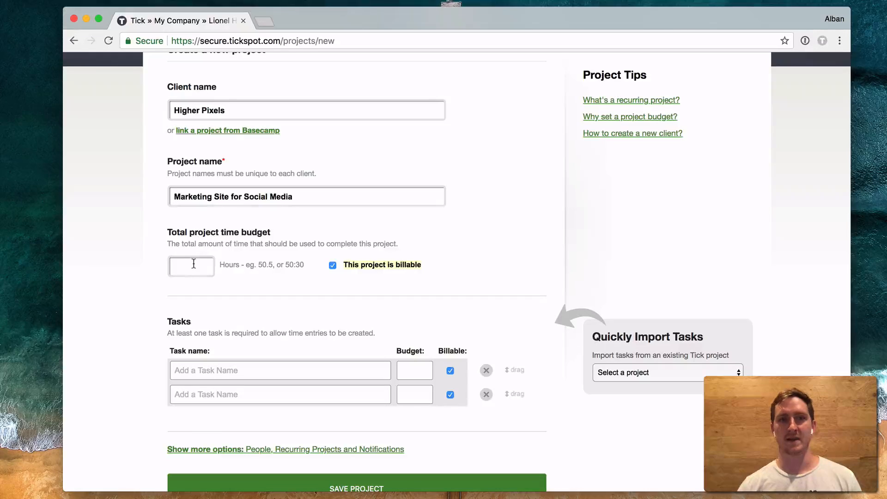
left_click(194, 263)
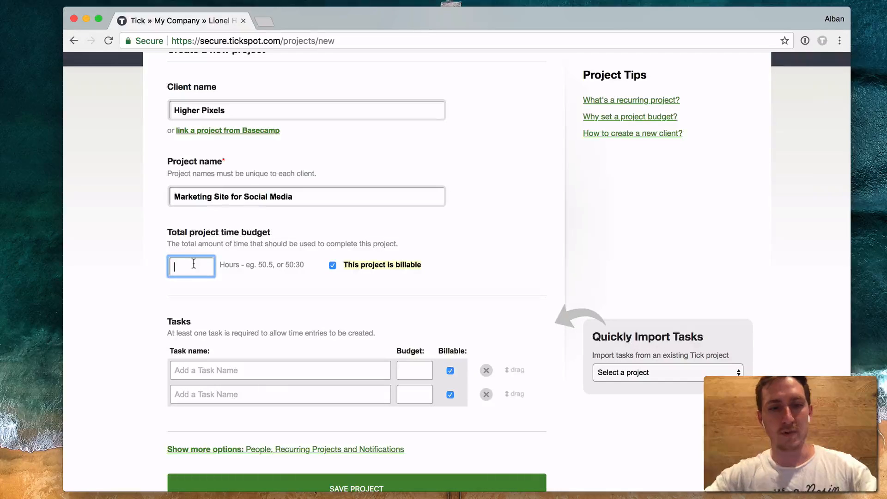
type("1")
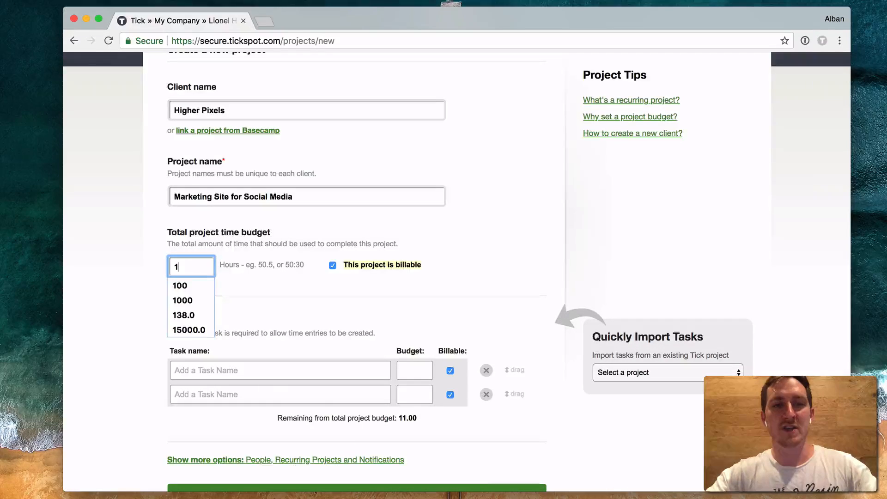
type("00")
key("Tab")
left_click(483, 288)
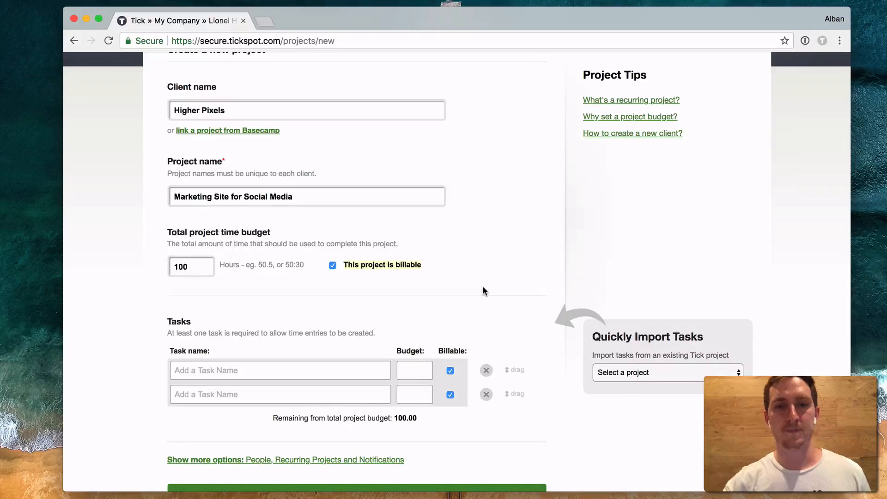
scroll(483, 290, "down", 3)
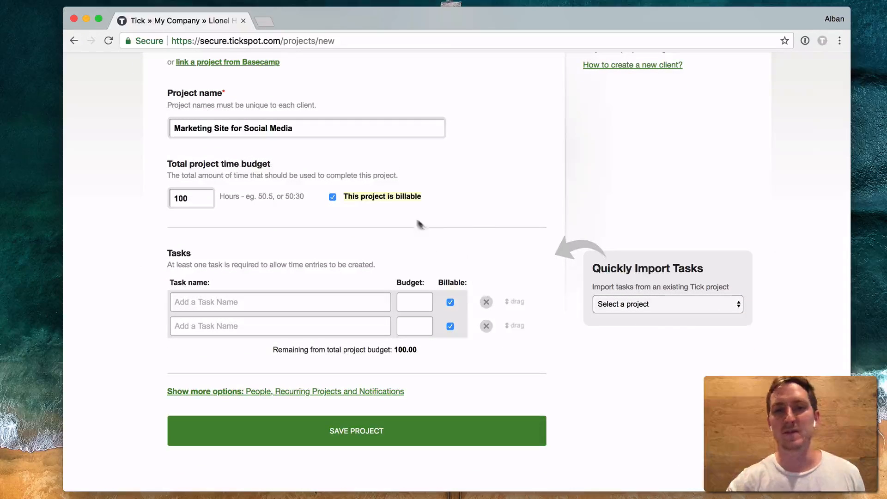
left_click(393, 196)
left_click(393, 196)
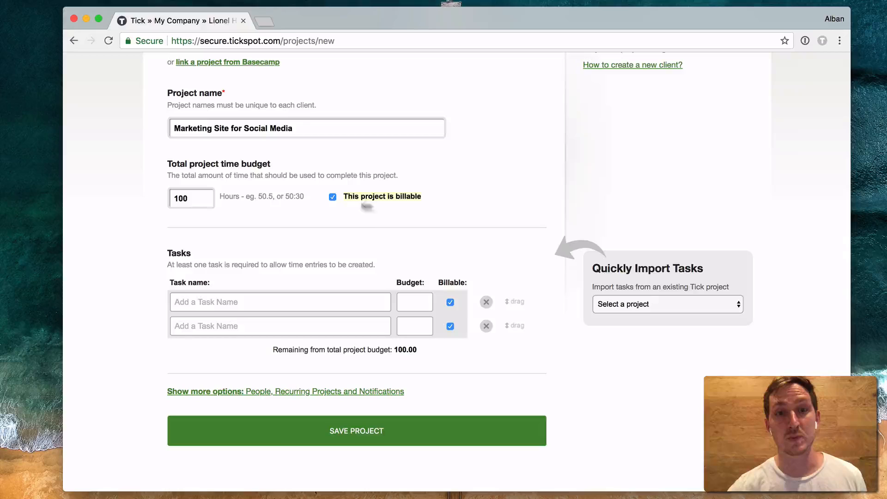
Enter "Design" as the name of the project's first task.
scroll(444, 230, "down", 4)
scroll(443, 231, "up", 2)
scroll(443, 233, "up", 3)
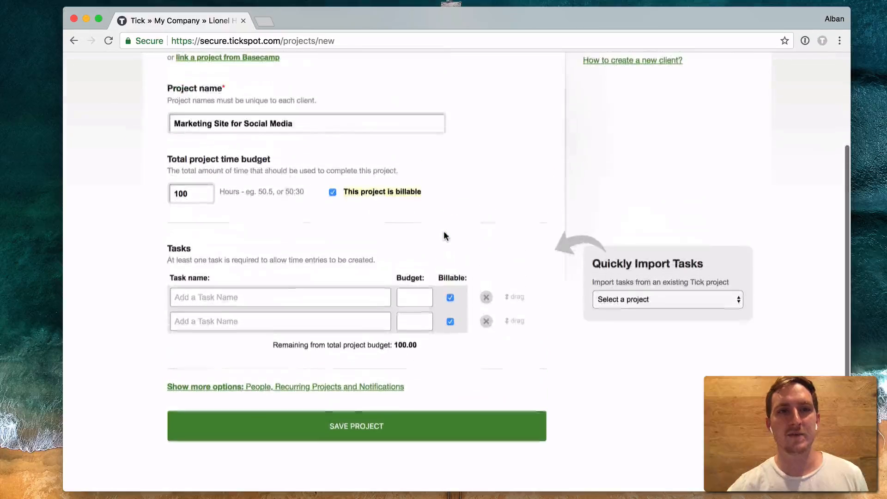
left_click(345, 282)
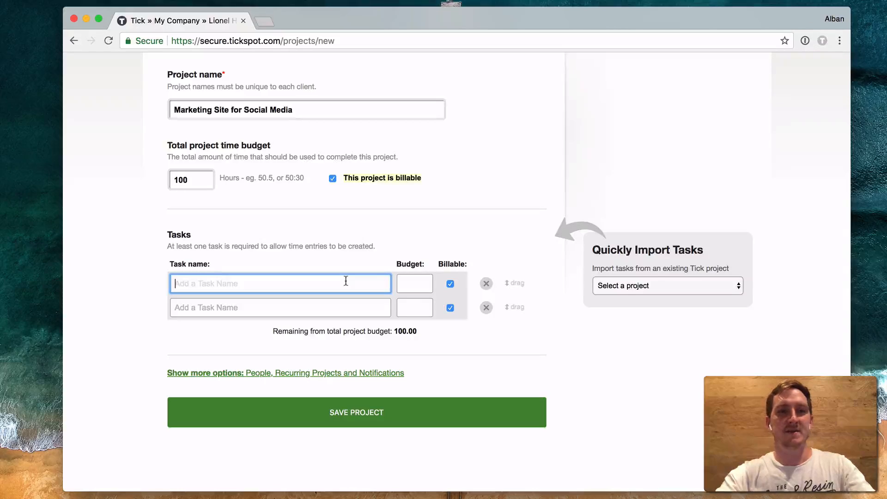
type("Design")
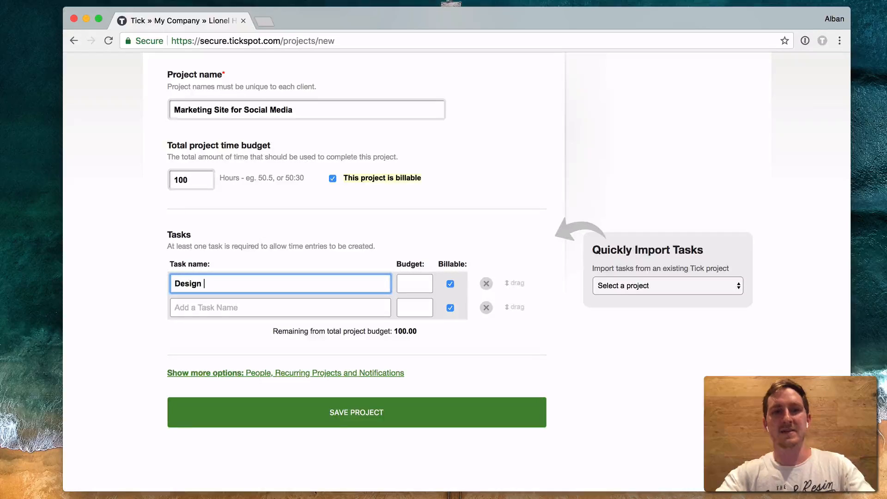
key("Tab")
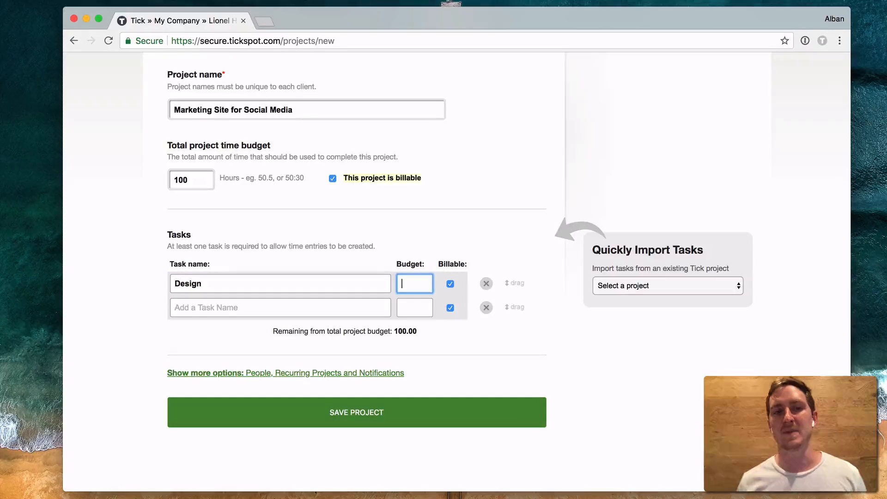
Rename the first task "Design Concept" and give it a budget of 20 hours.
left_click(346, 279)
type("Concept")
key("Tab")
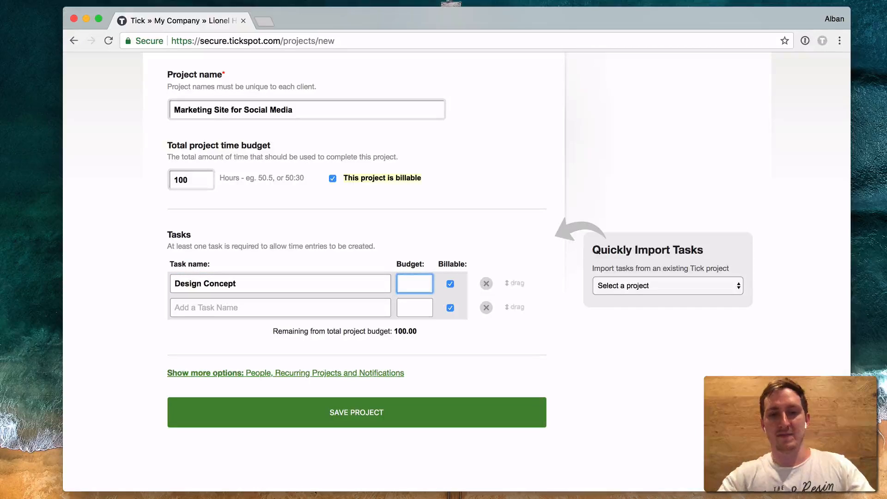
type("20")
key("Tab")
key("Tab")
Add a second task named "Meetings" with a budget of 20 hours.
type("Mettings")
key("BackSpace")
key("BackSpace")
key("BackSpace")
key("BackSpace")
key("BackSpace")
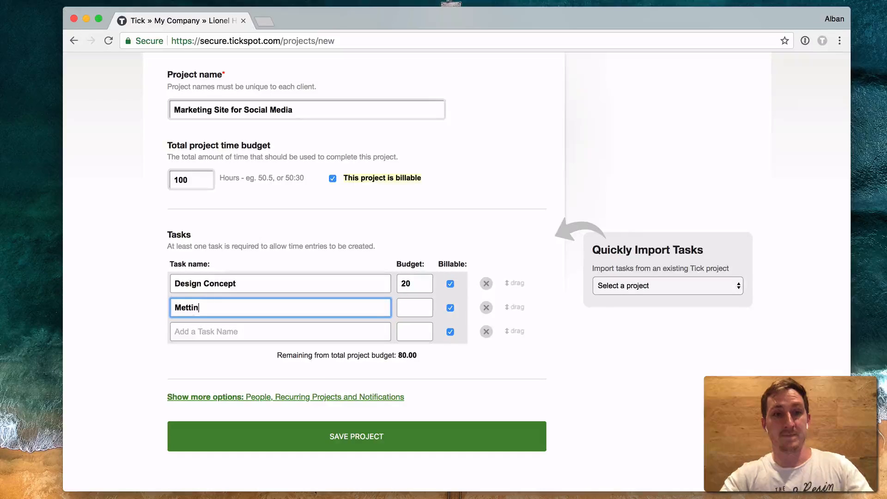
type("eting")
key("BackSpace")
key("BackSpace")
type("ngs")
key("Tab")
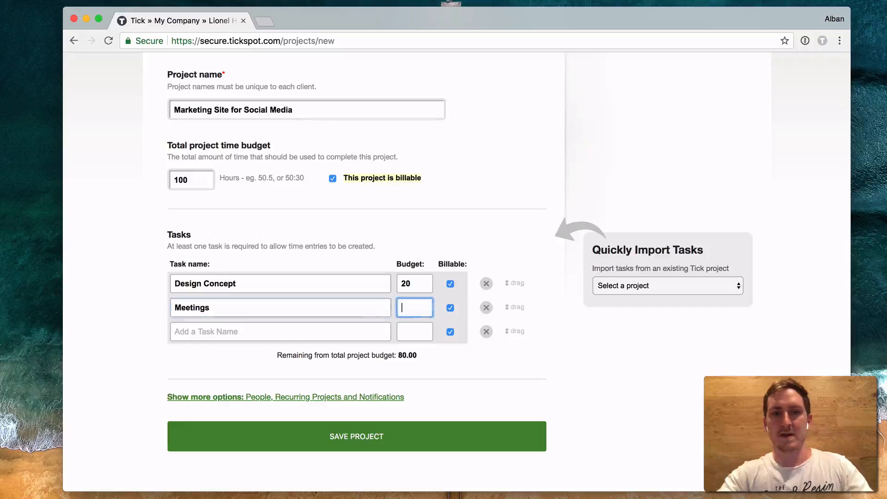
type("20")
key("Tab")
key("Tab")
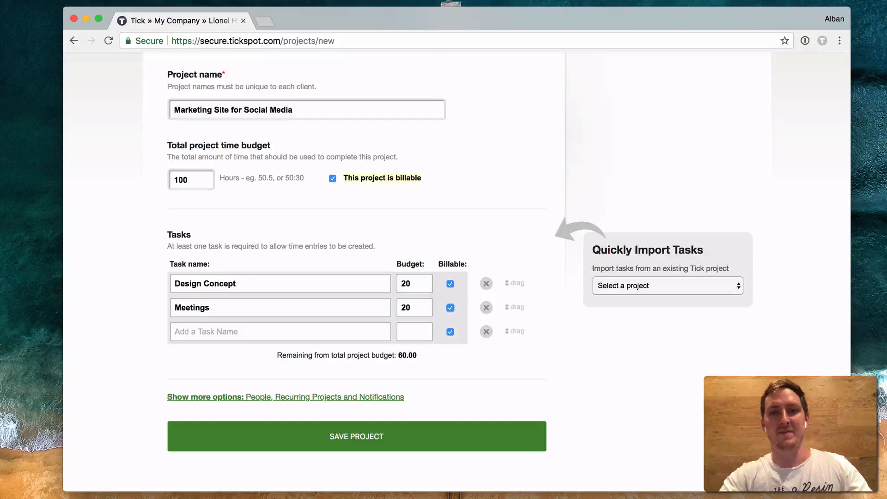
Add a third task named "HTML/CSS" with a budget of 50 hours.
type("HTML.")
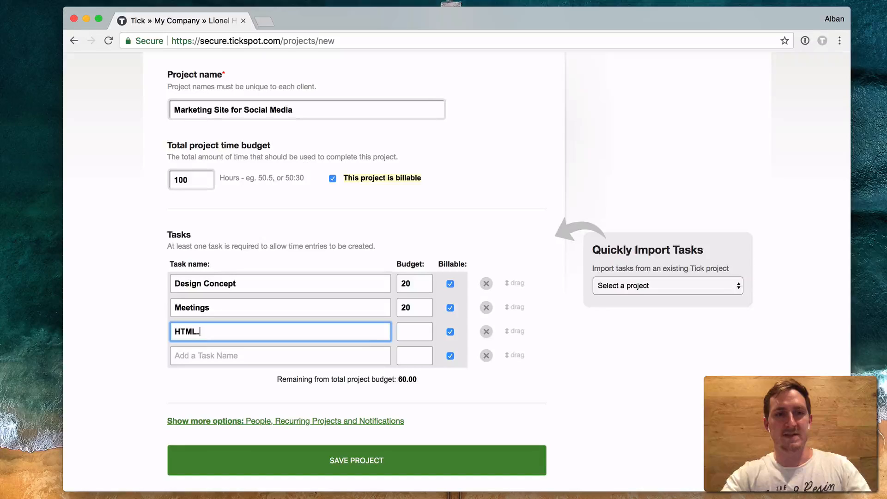
key("BackSpace")
type("/CC")
type("S")
key("Tab")
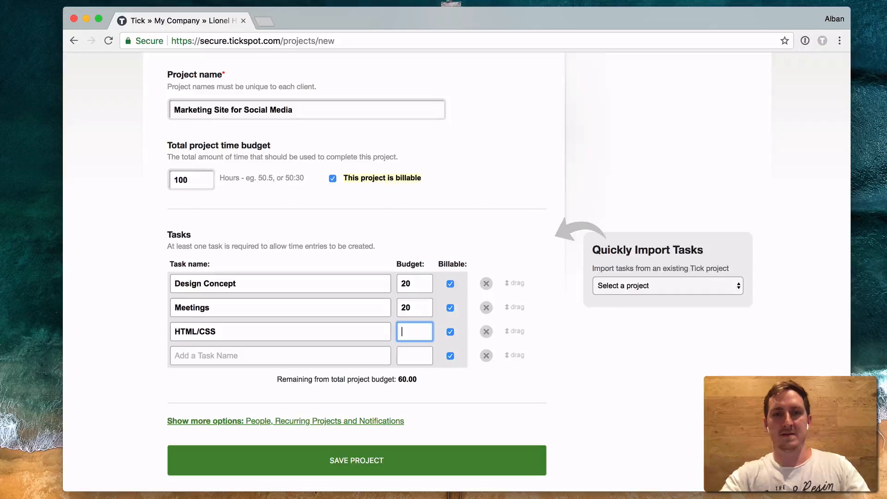
type("60")
key("BackSpace")
key("BackSpace")
type("50")
key("Tab")
key("Tab")
Add a fourth task named "Other" with a 10-hour budget, and make the Meetings task non-billable.
type("Other")
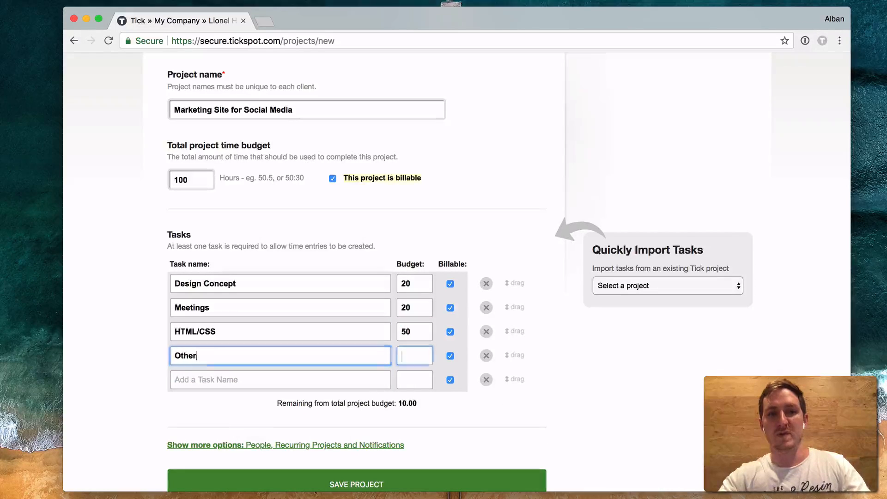
key("Tab")
type("10")
key("Tab")
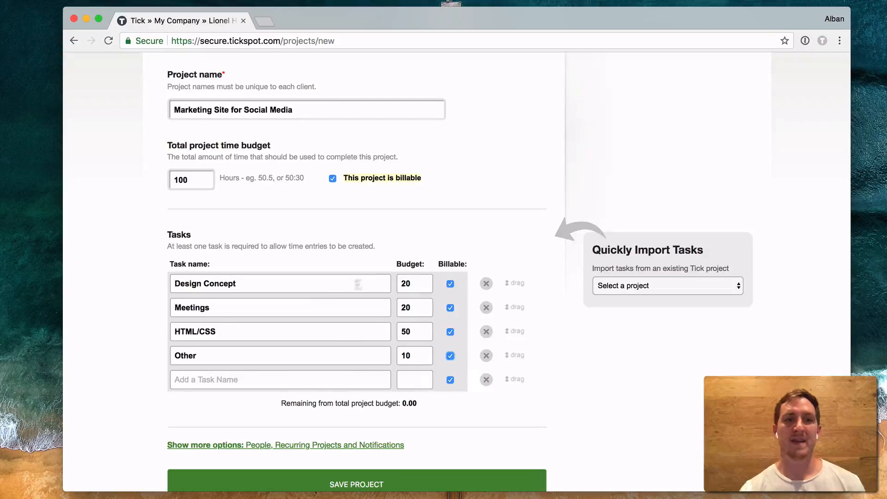
left_click(451, 308)
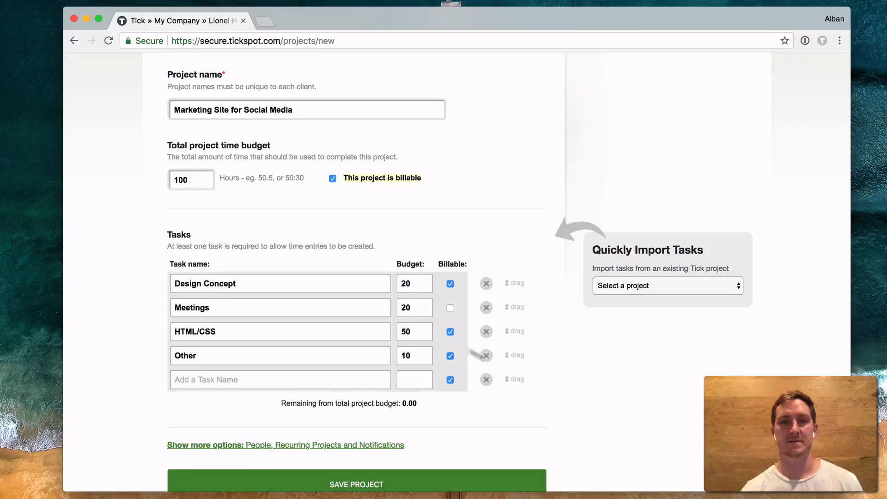
Check which existing projects are offered for importing tasks, without selecting one.
scroll(634, 346, "down", 2)
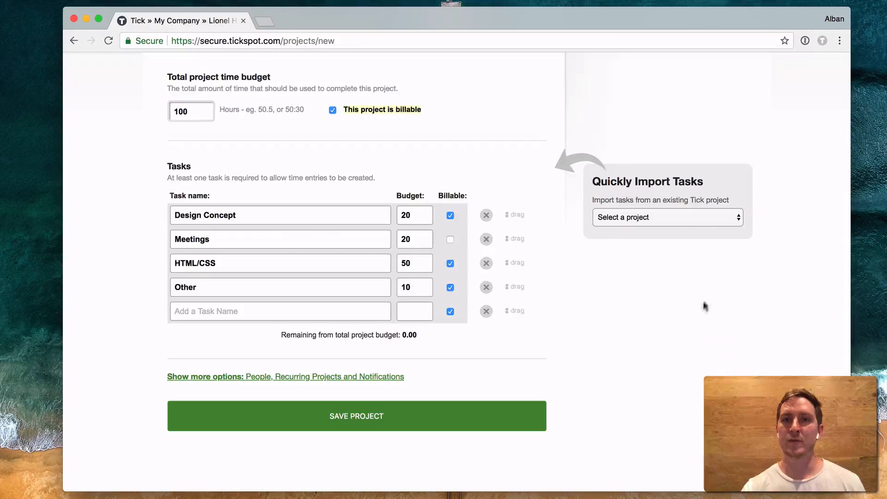
left_click(687, 218)
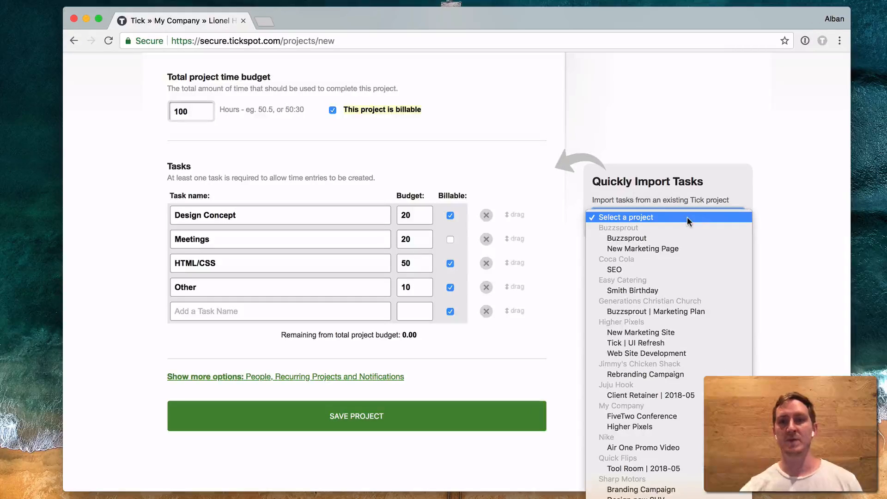
left_click(771, 191)
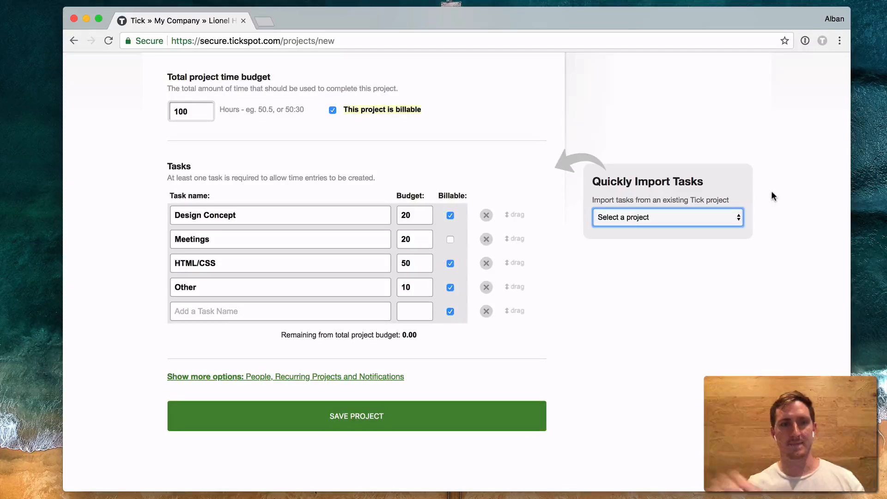
left_click(567, 314)
Show the additional project options and allow time entry for the second person in the first column and the second and third in the middle column.
scroll(567, 313, "down", 3)
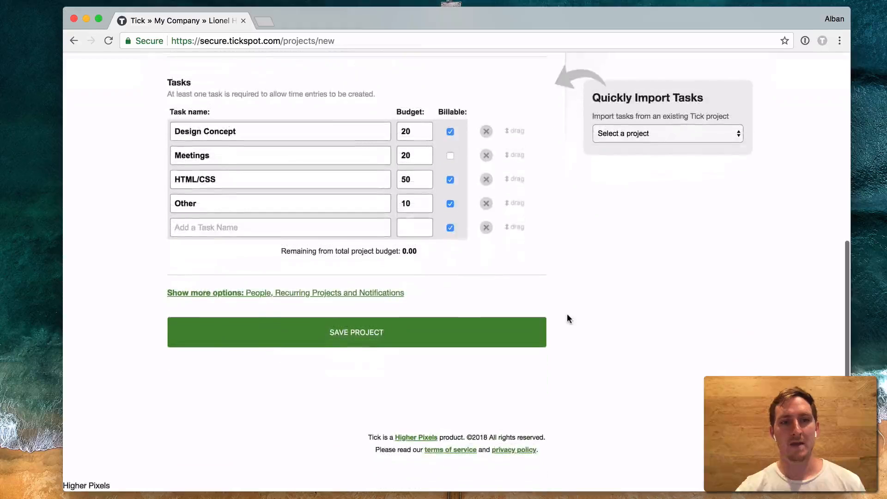
left_click(354, 294)
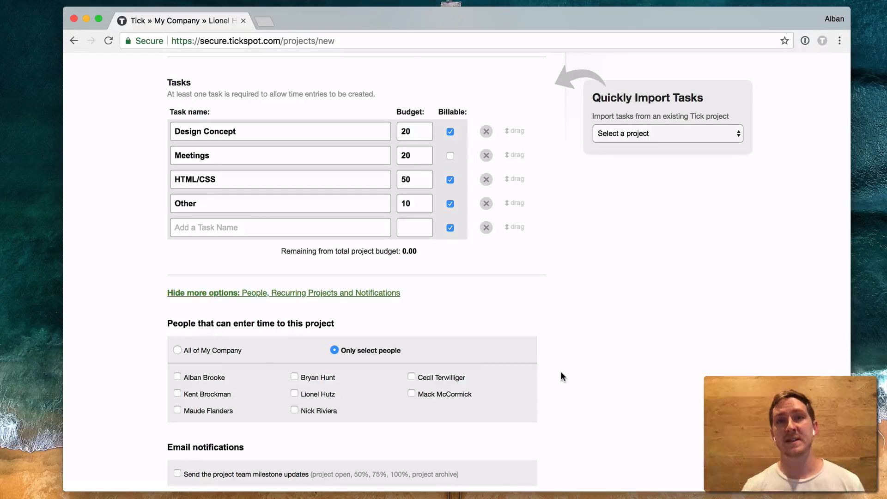
scroll(561, 376, "down", 3)
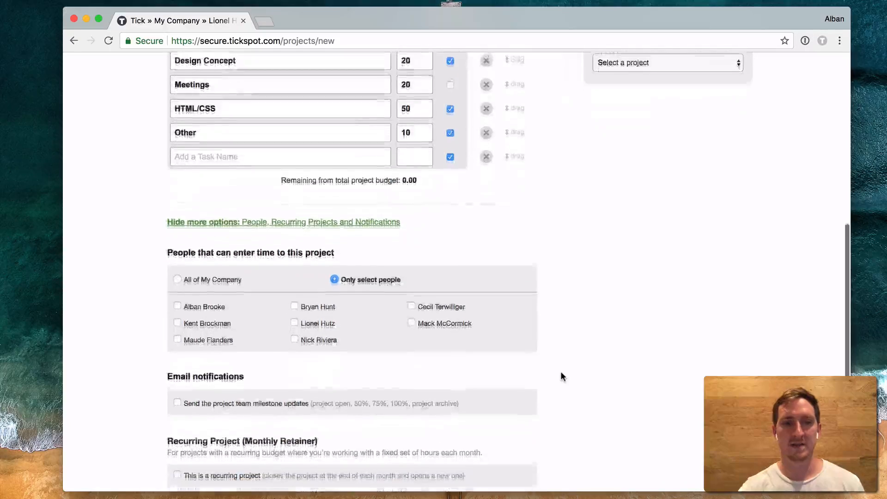
left_click(294, 306)
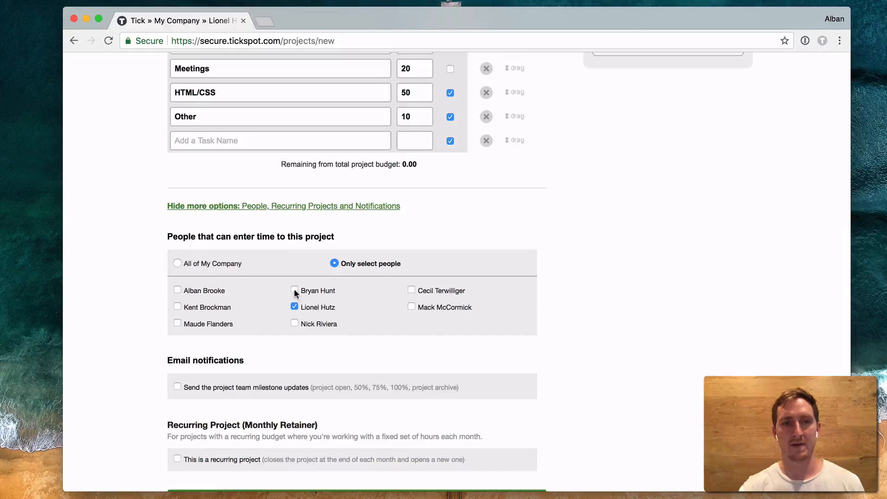
left_click(294, 323)
Save the new project without milestone update emails or monthly recurrence.
scroll(599, 418, "down", 3)
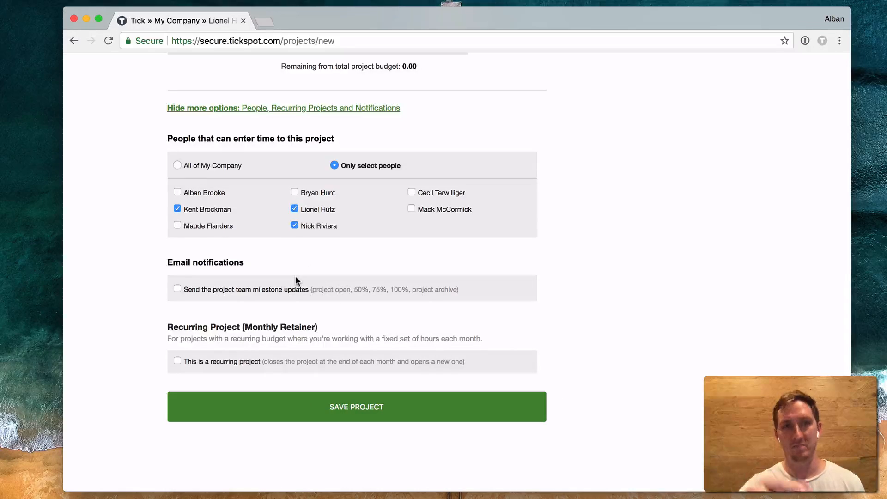
scroll(308, 271, "down", 1)
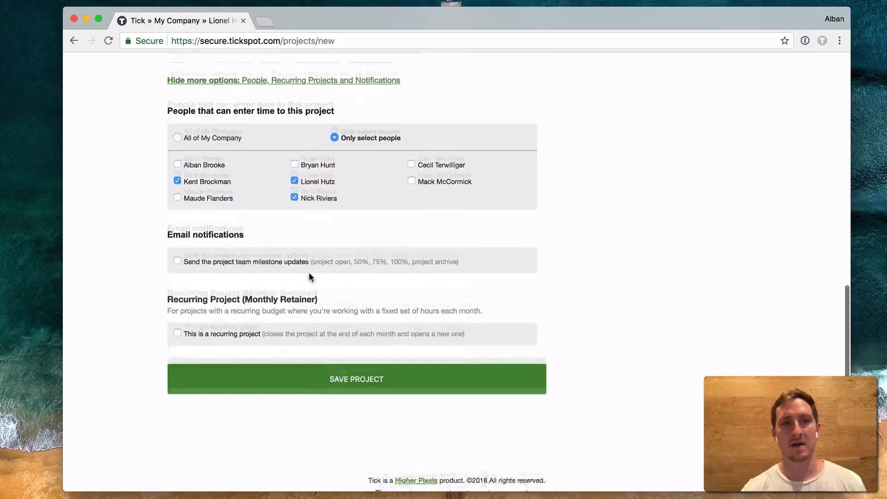
scroll(309, 272, "down", 2)
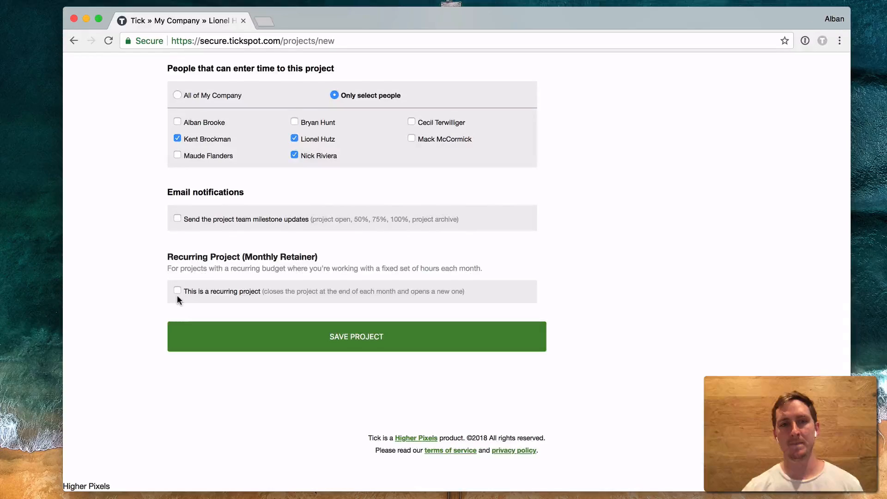
scroll(177, 296, "up", 10)
scroll(177, 296, "down", 3)
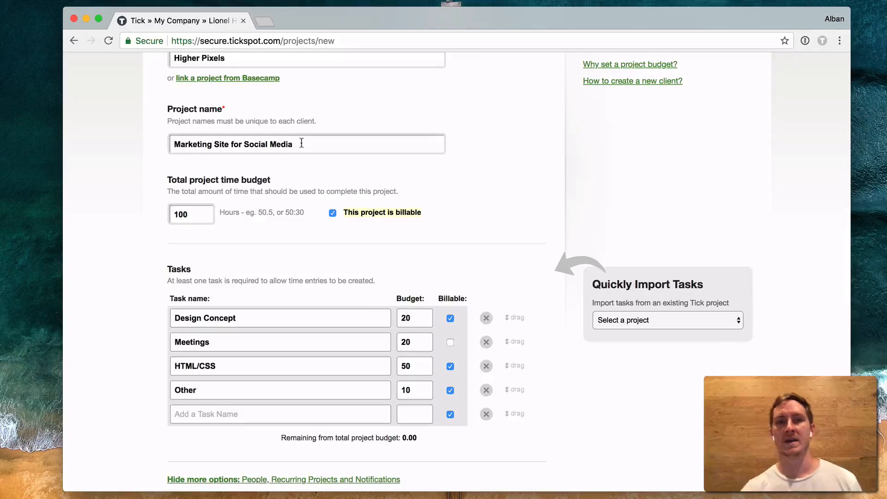
scroll(301, 143, "down", 10)
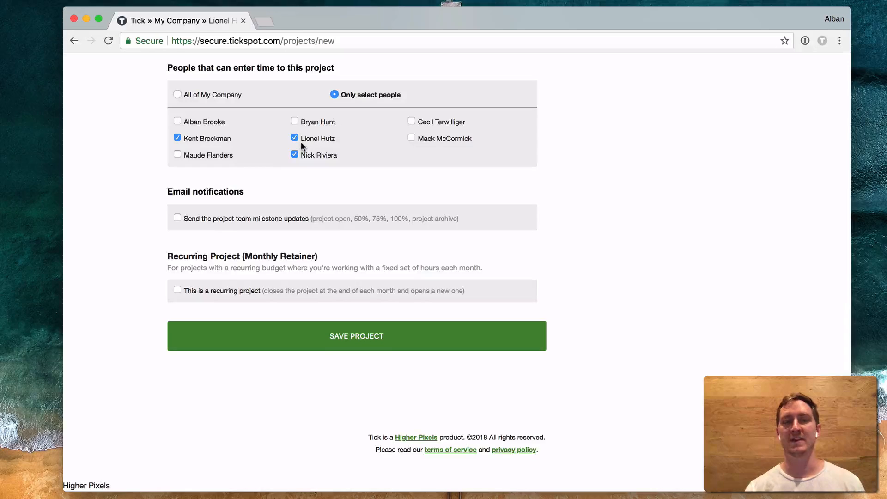
left_click(399, 339)
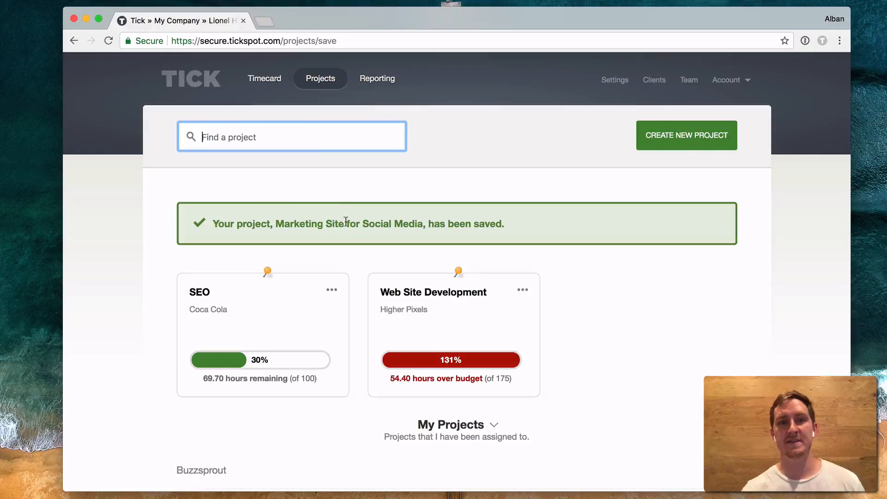
Search for "marketing site for social", pin the Marketing Site for Social Media project, and clear the search.
type("mark")
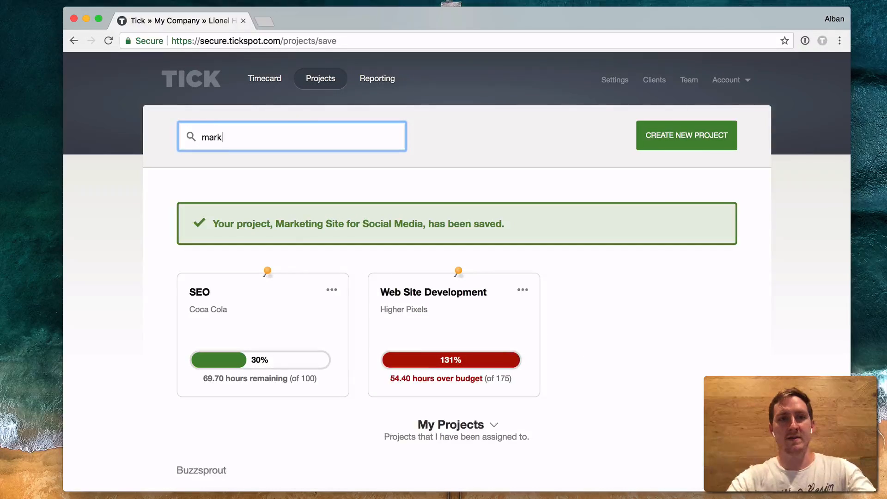
type("eting site for social")
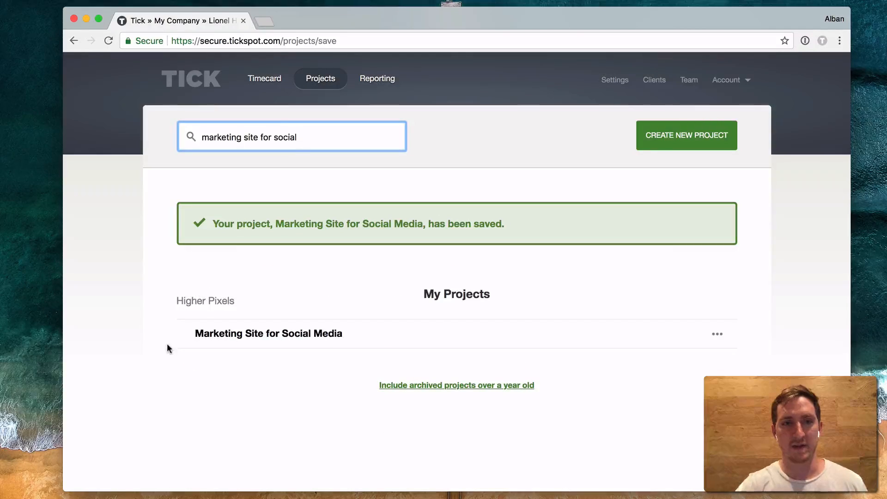
left_click(185, 335)
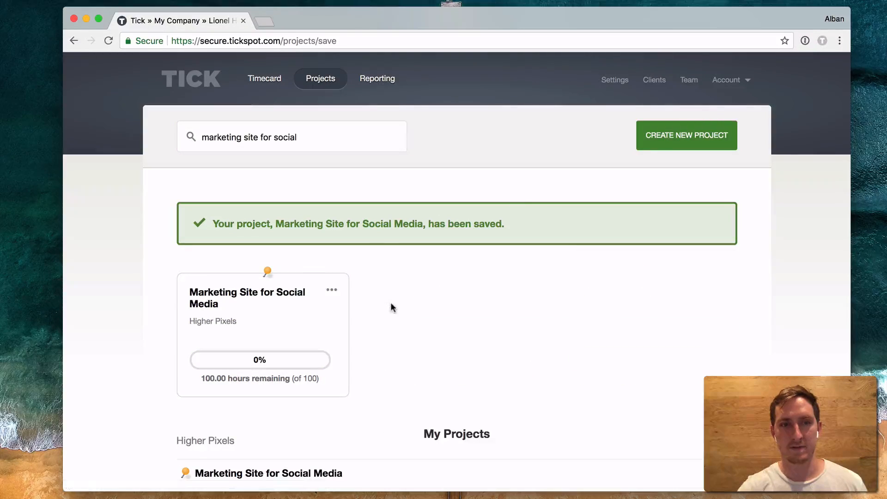
triple_click(309, 135)
key("BackSpace")
left_click(293, 182)
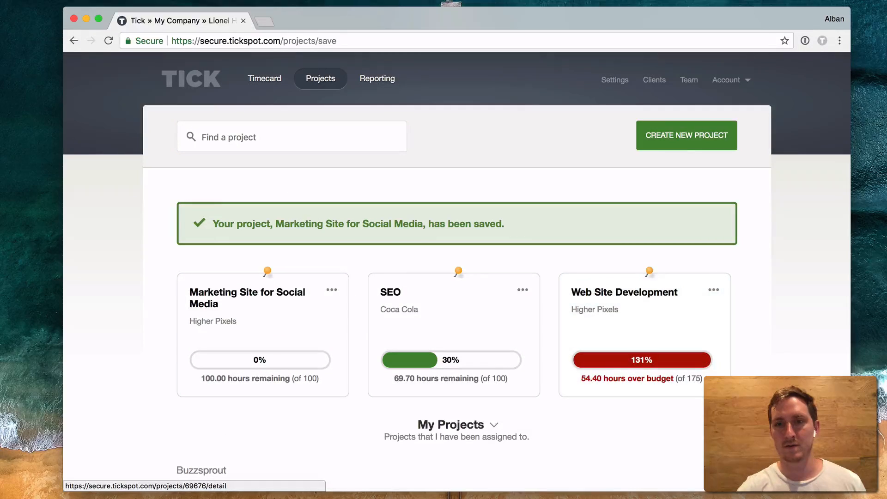
Open the timecard page from the projects overview.
scroll(457, 277, "down", 2)
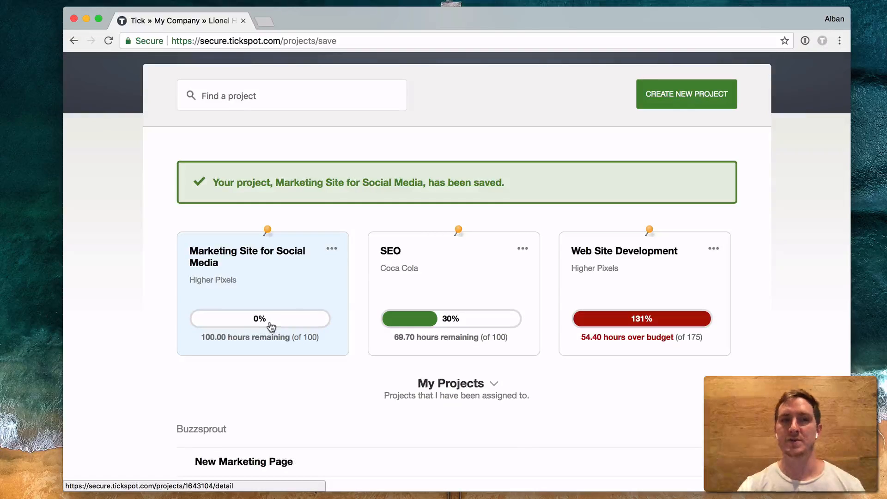
scroll(282, 319, "up", 2)
left_click(263, 82)
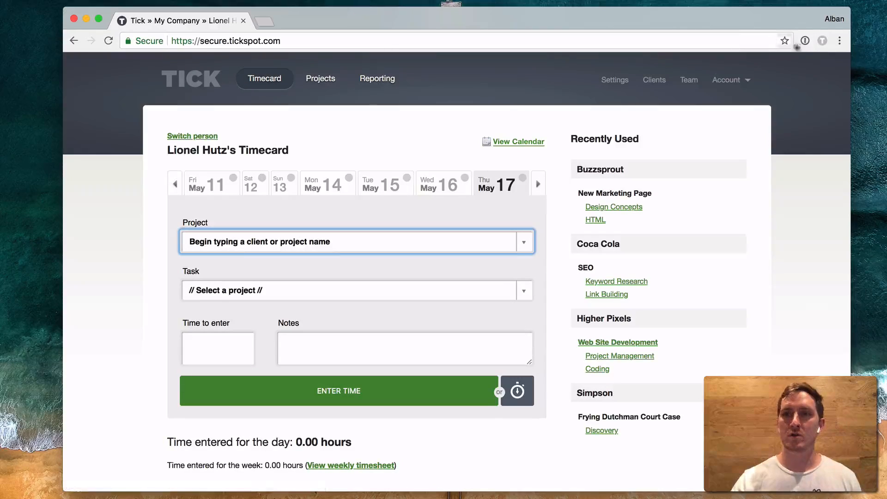
Look at the Tick browser extension's popup, then view the timecard for May 16 and return to May 17.
left_click(822, 41)
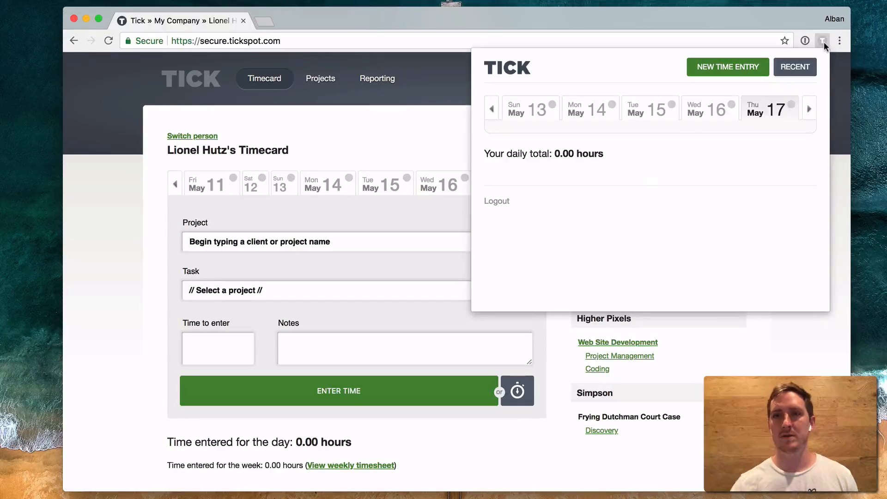
left_click(823, 41)
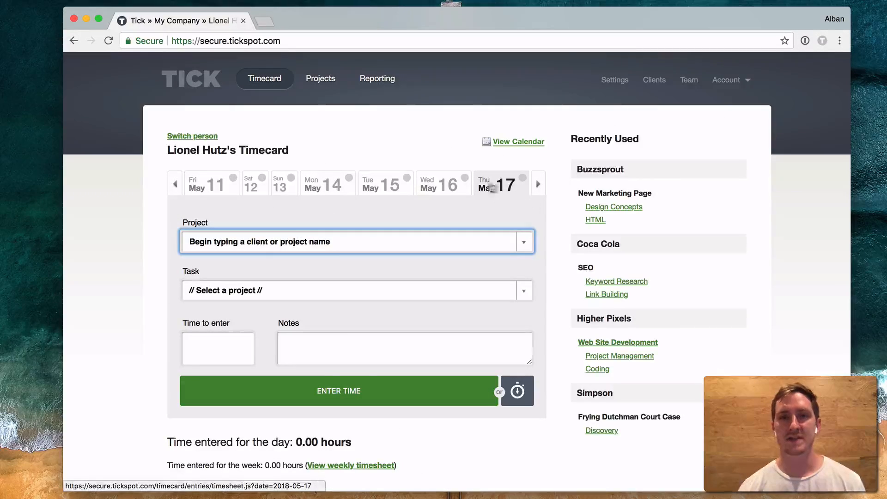
left_click(446, 188)
left_click(484, 185)
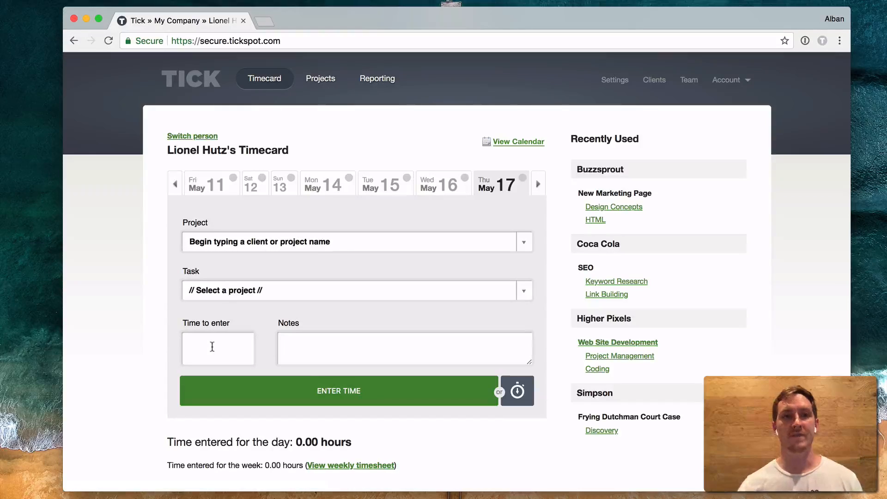
Set the time entry's project to Marketing Site for Social Media by searching for "social m".
left_click(282, 243)
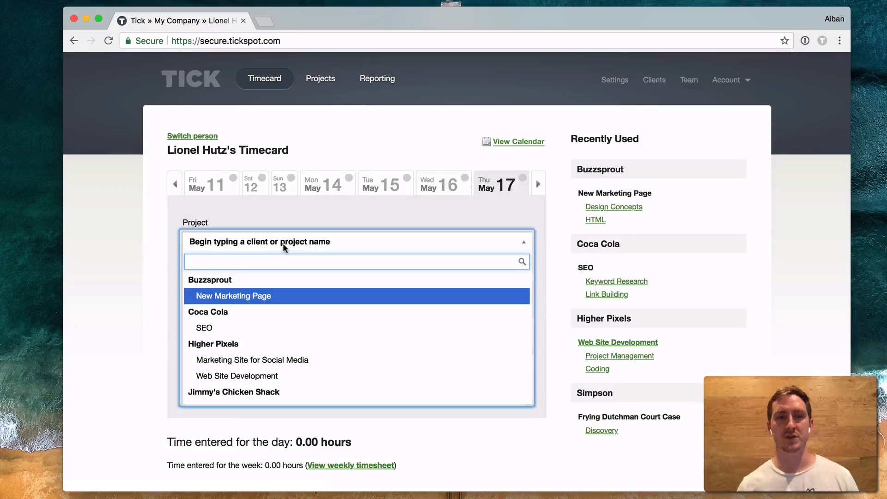
type("so")
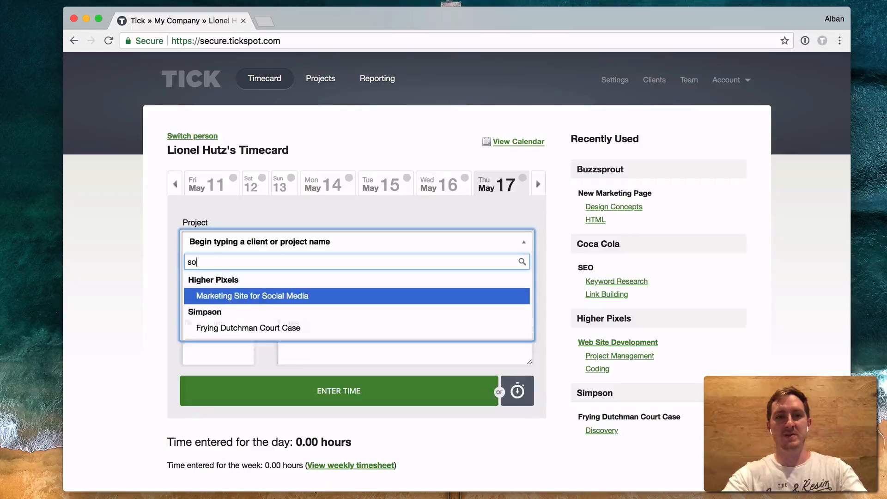
type("cial m")
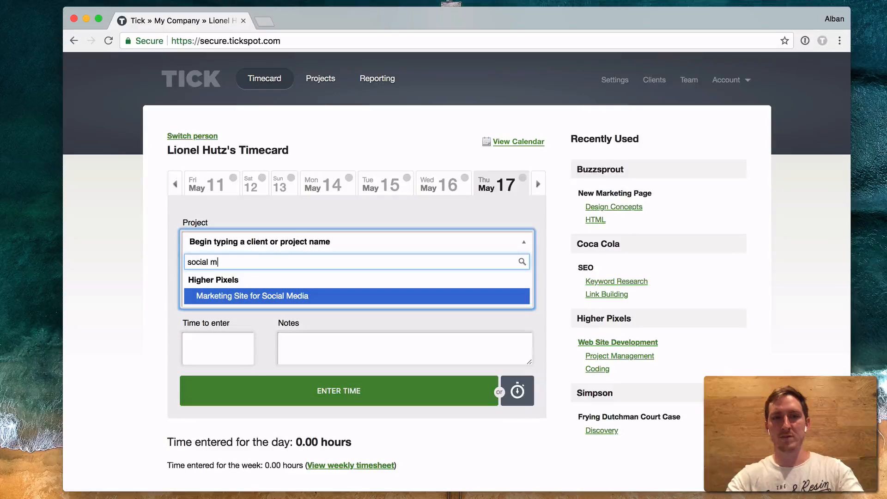
key("Return")
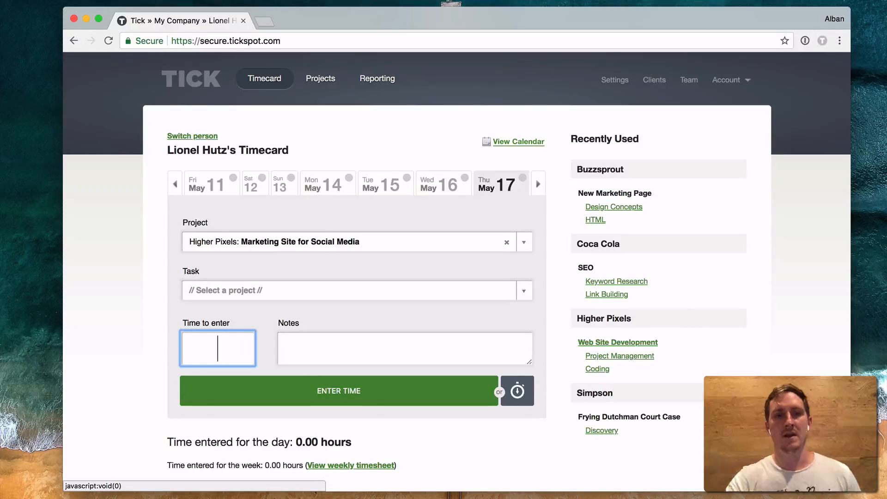
Set the time entry's task to Meetings.
left_click(272, 296)
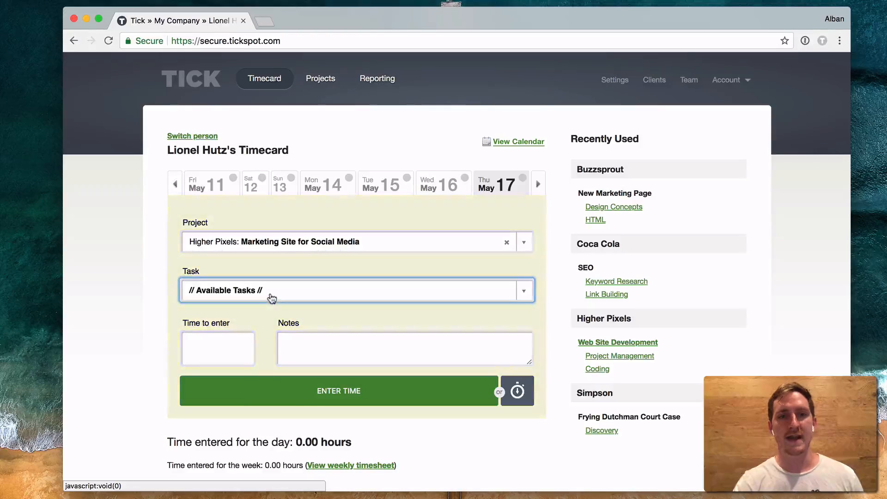
left_click(271, 296)
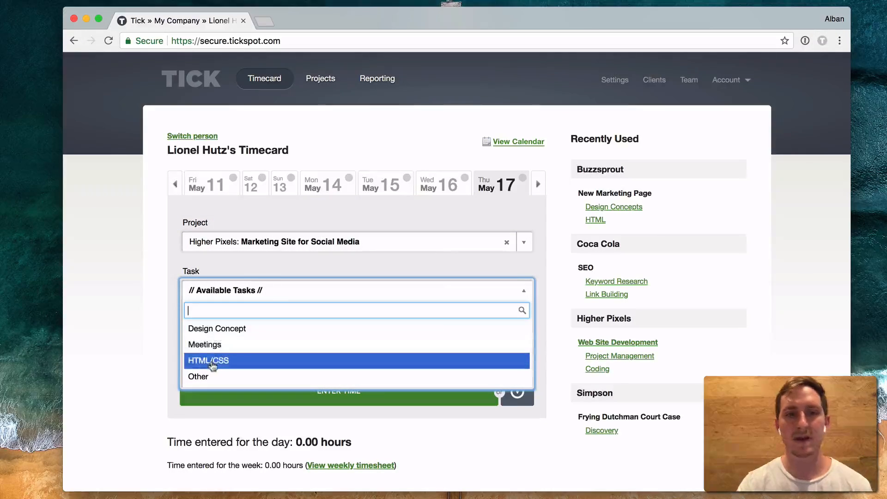
left_click(216, 345)
left_click(216, 348)
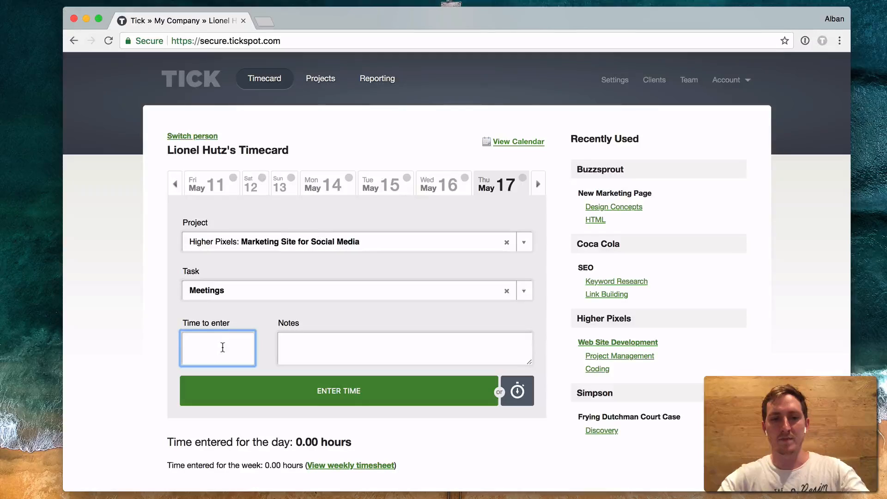
Try the time to enter as the decimal 4.3 and in hours-and-minutes format as 4:18.
type("4.3")
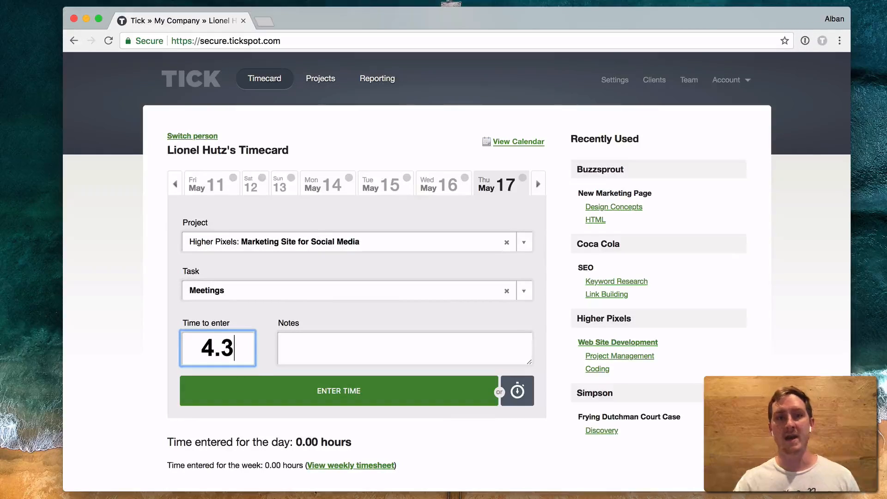
key("shift+Left")
key("shift+Left")
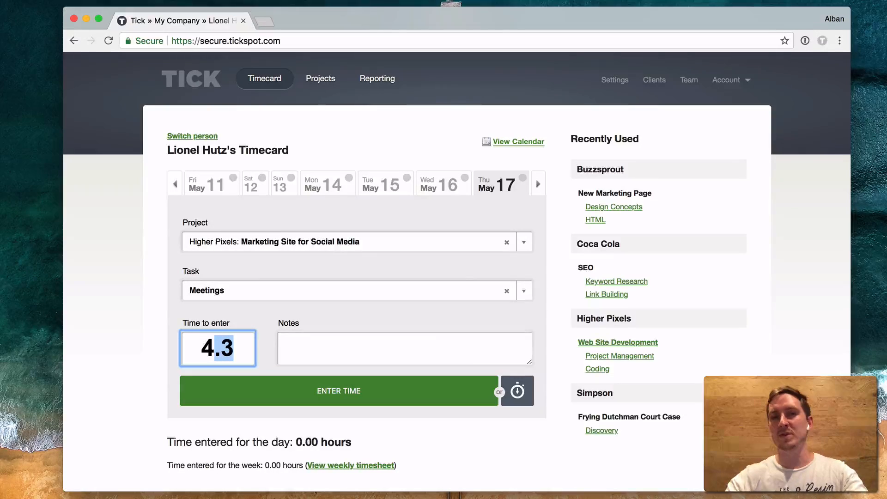
type(":18")
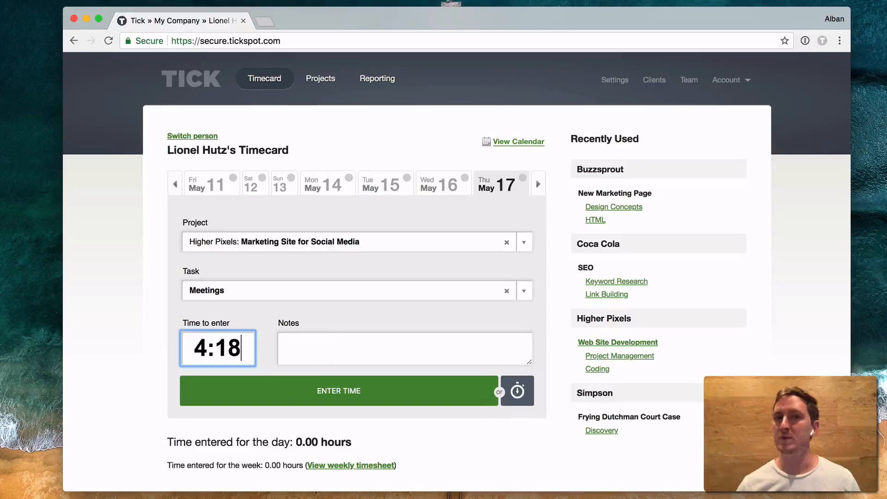
Try the time to enter in comma formats, first as 4,18 and then as 4,3.
key("Left")
key("Left")
key("Left")
key("shift+Left")
type("=")
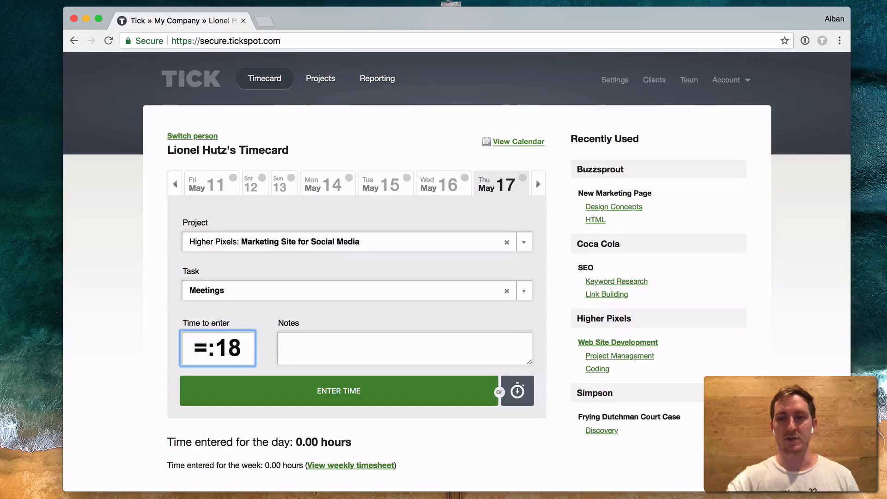
key("BackSpace")
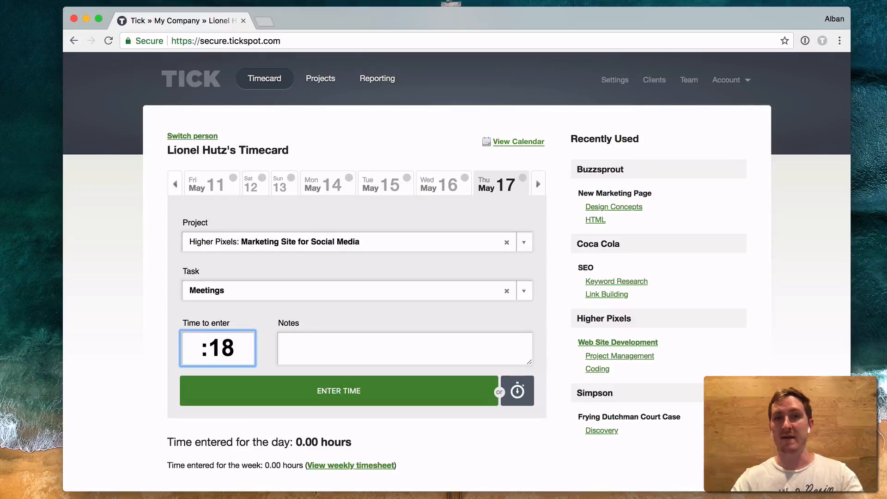
key("shift+Right")
key("shift+Right")
key("shift+Right")
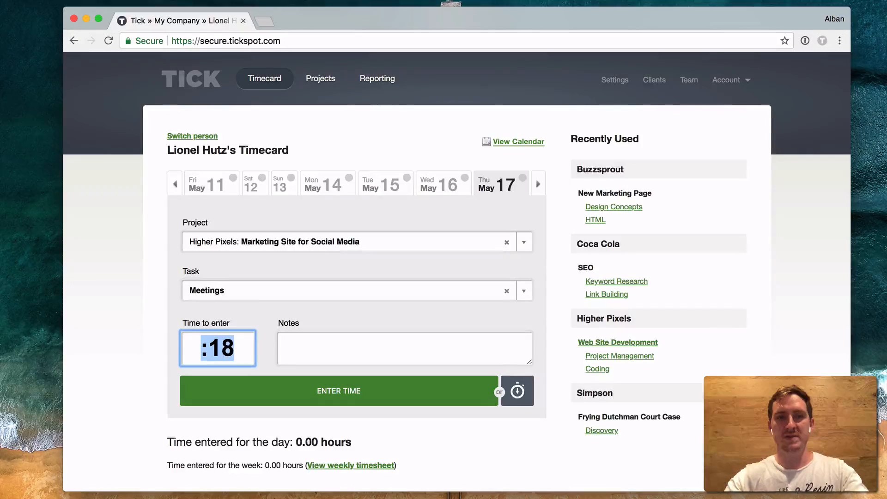
key("BackSpace")
type("4,18")
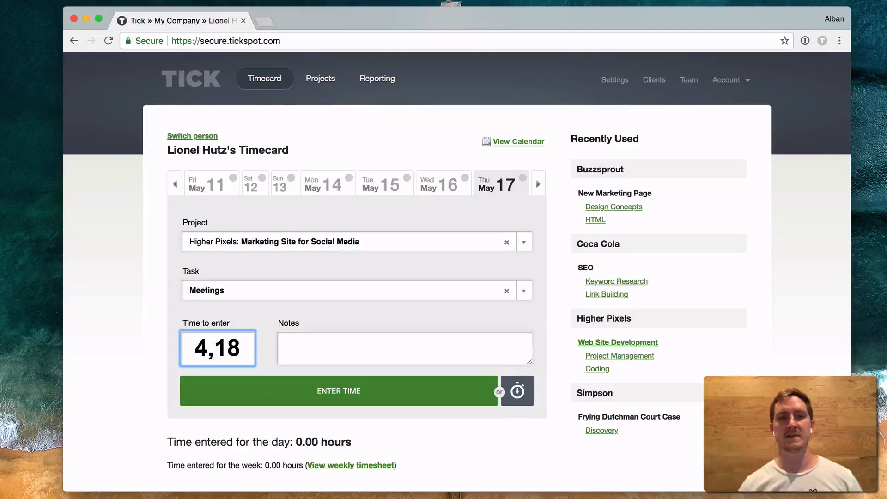
key("shift+Left")
key("shift+Left")
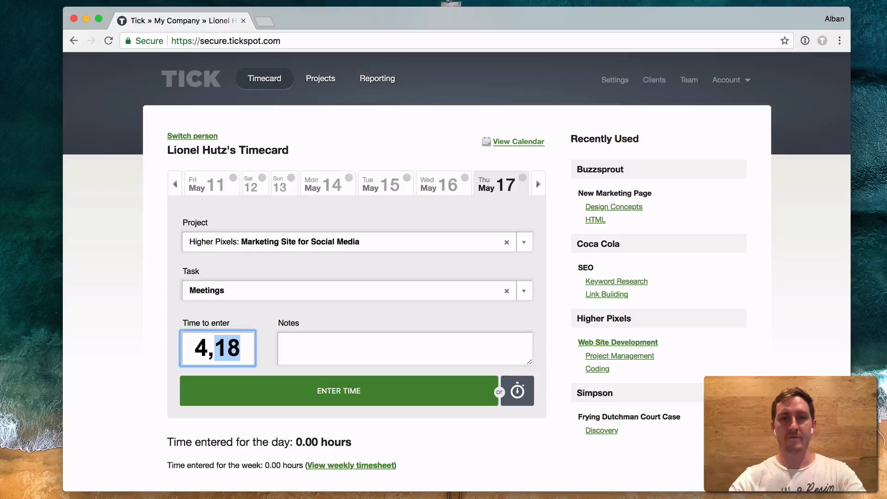
type("3")
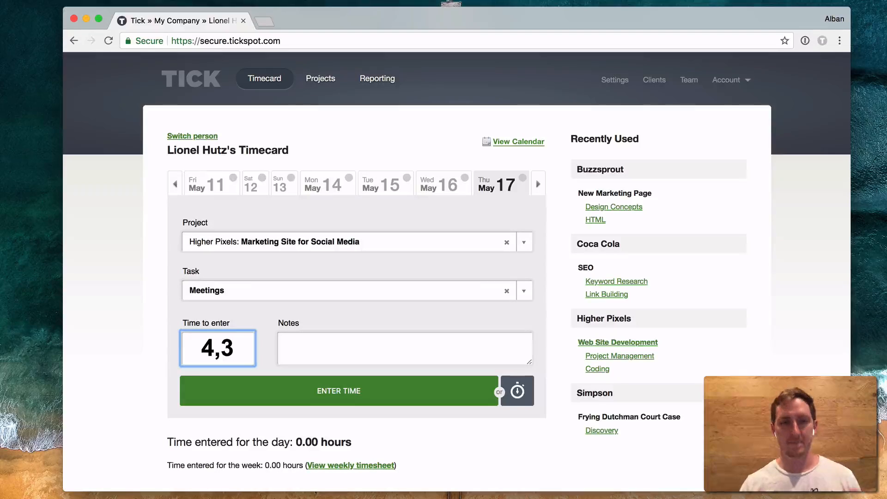
Set the Meetings entry's time to 4.3 hours in decimal format.
key("BackSpace")
key("BackSpace")
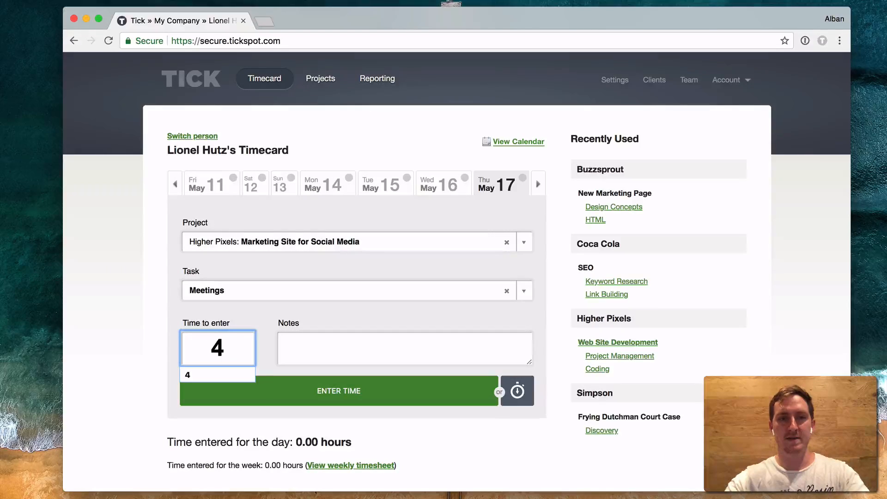
type(".3")
key("Tab")
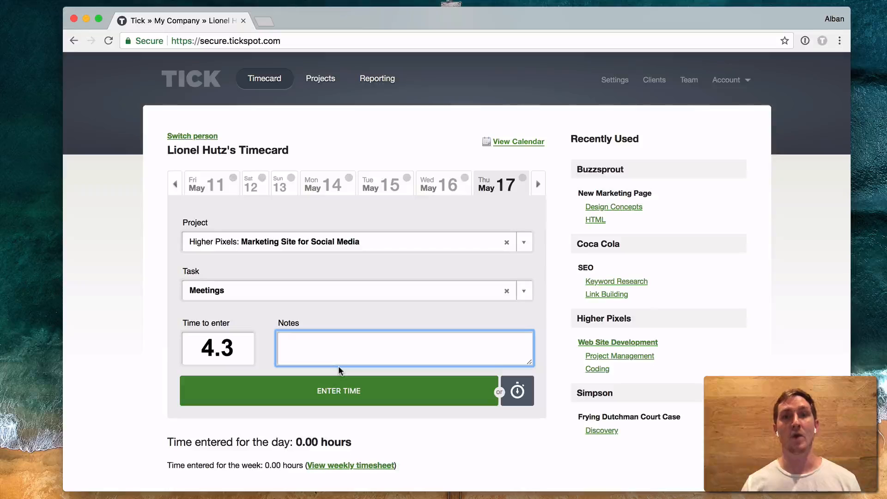
Add the note "Meetings with client lead on creative direction", submit the time entry and view it in the day's list.
type("Meeting with client lead on ")
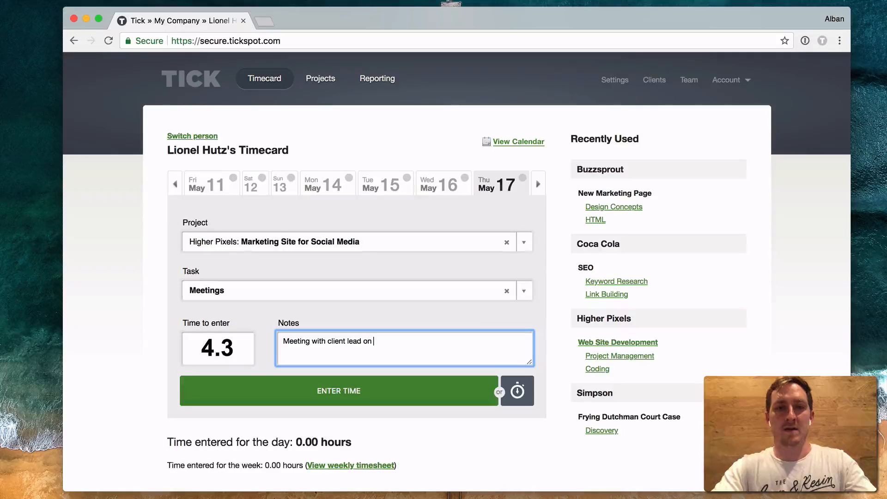
type("creative direction")
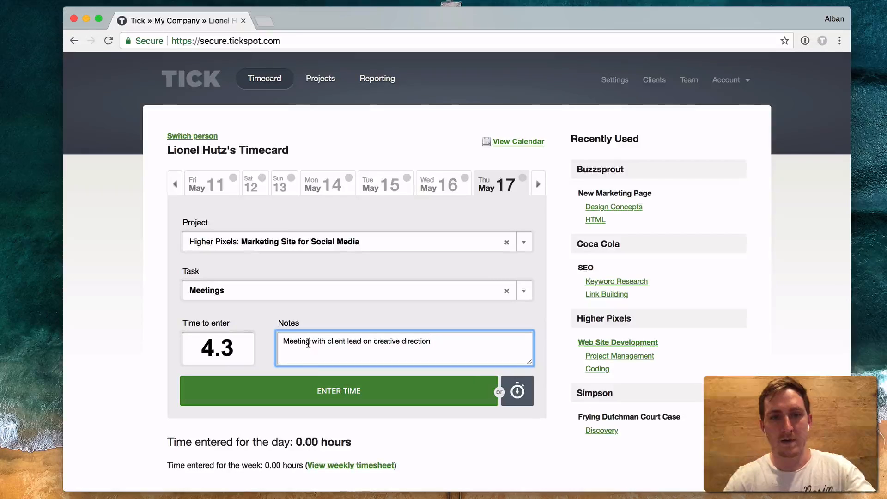
left_click(337, 387)
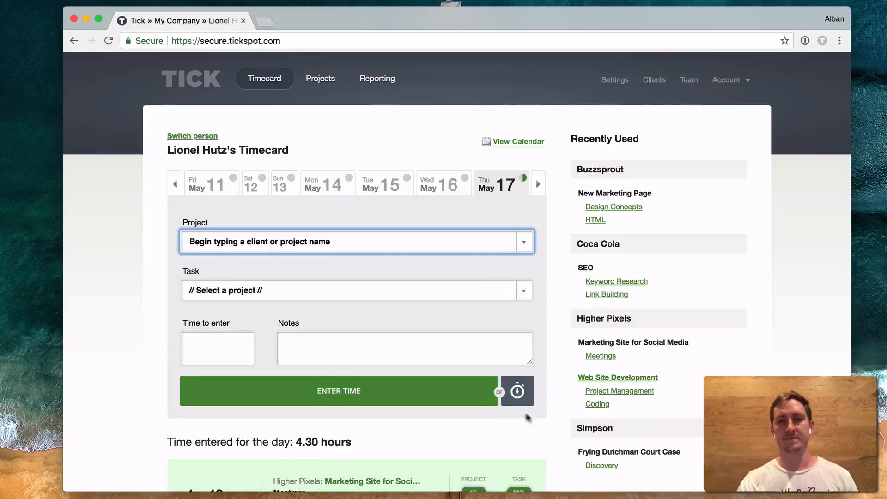
scroll(558, 418, "down", 5)
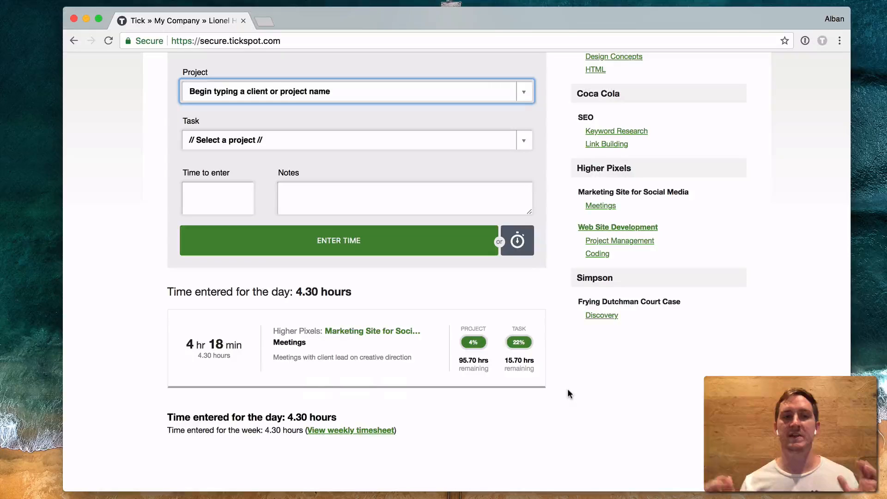
mouse_move(480, 351)
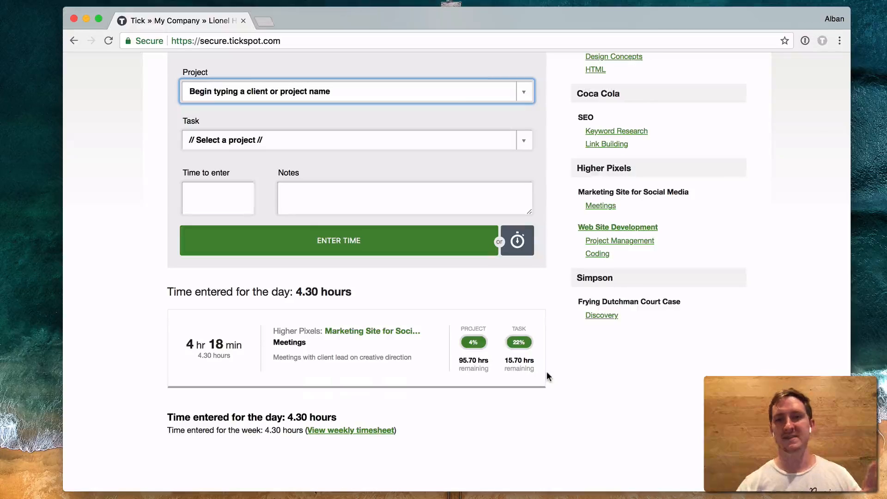
mouse_move(508, 415)
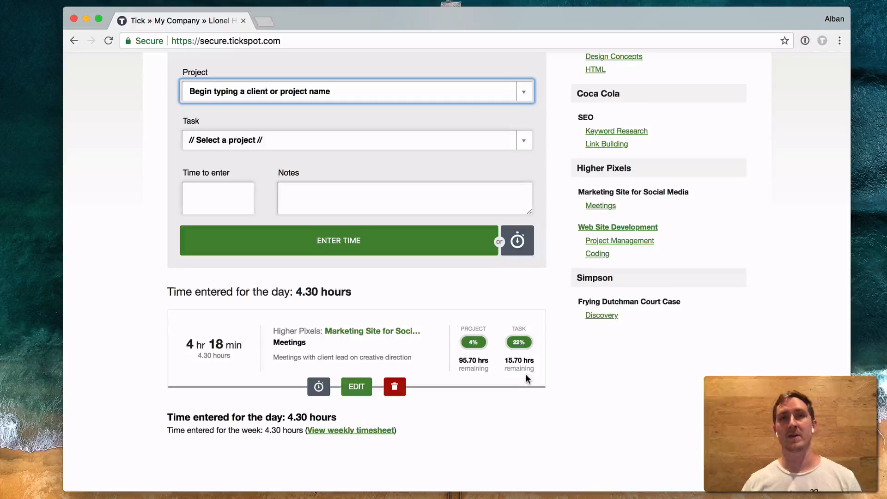
Enter a time of 1 hour for the HTML/CSS task of the Marketing Site for Social Media project.
scroll(546, 245, "up", 3)
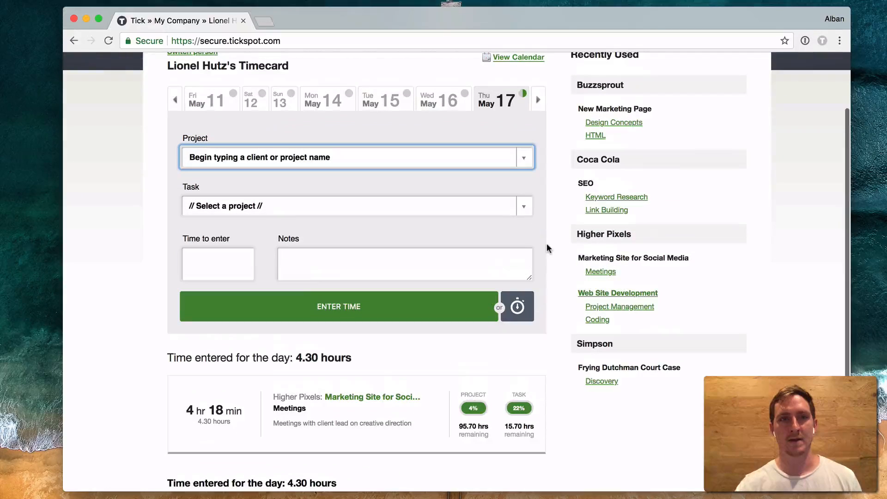
left_click(446, 159)
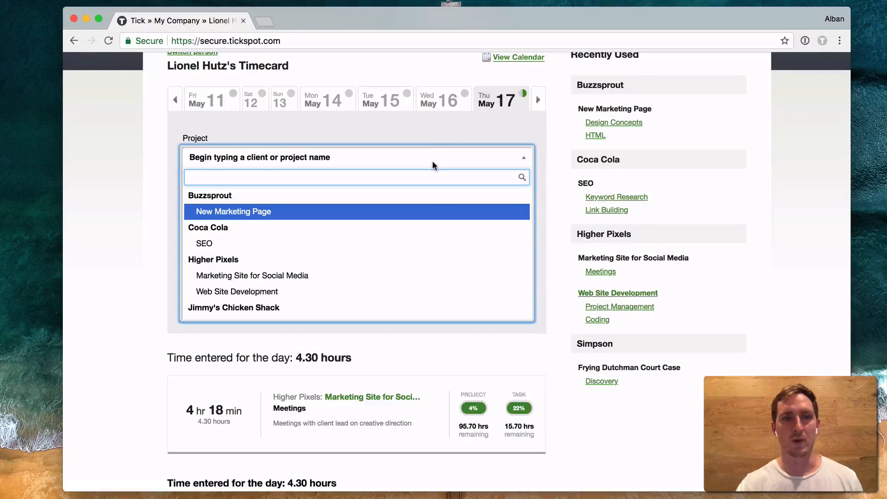
left_click(323, 275)
left_click(245, 208)
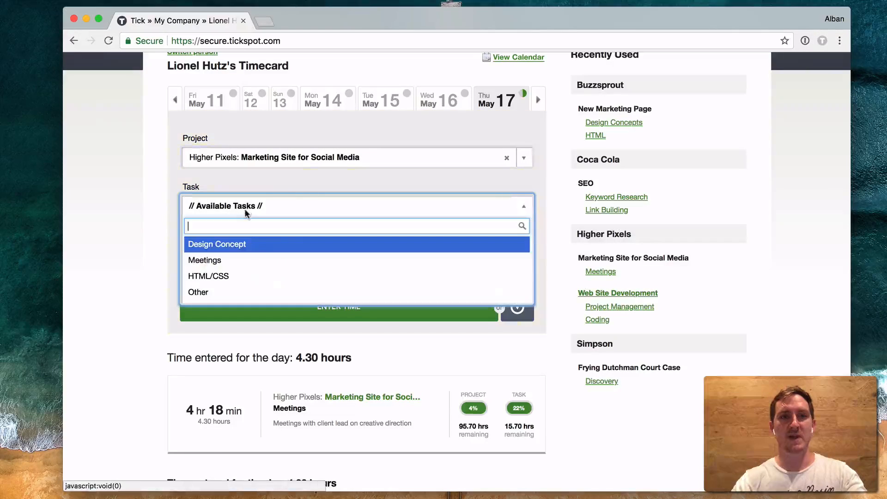
left_click(228, 276)
left_click(227, 273)
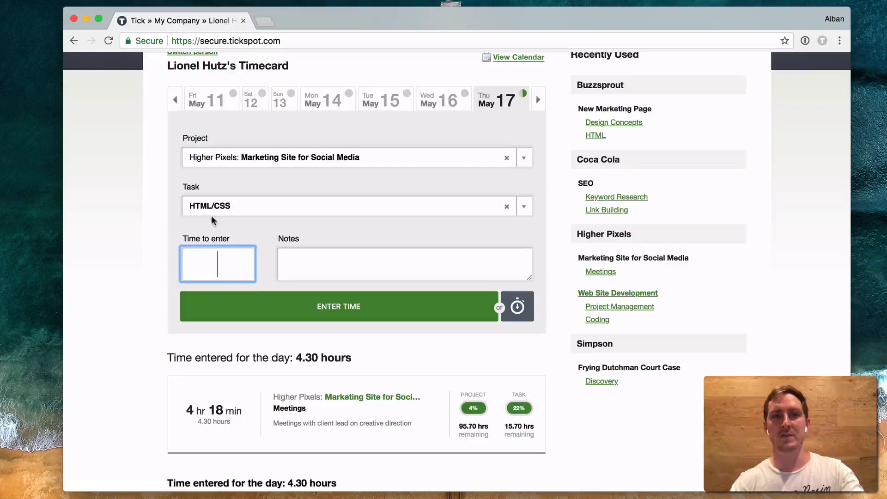
type("1")
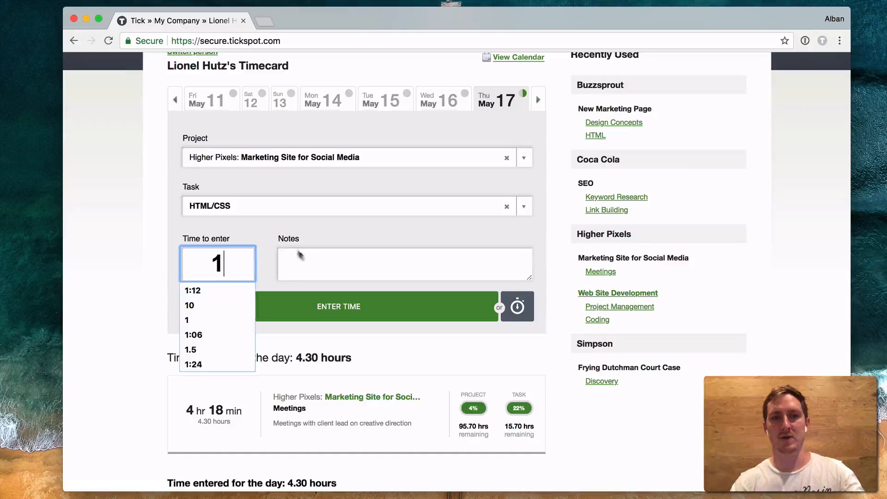
left_click(351, 308)
scroll(556, 415, "down", 3)
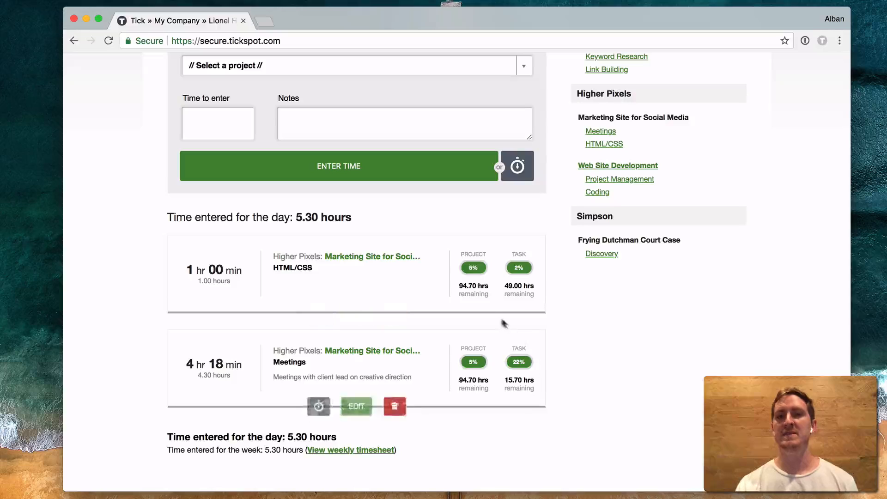
Edit the HTML/CSS time entry to 7 hours and save the update.
mouse_move(499, 326)
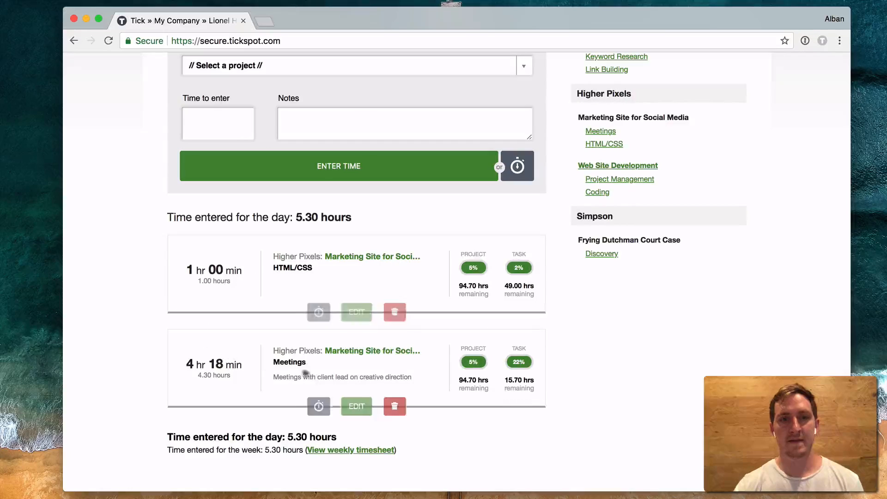
left_click(361, 312)
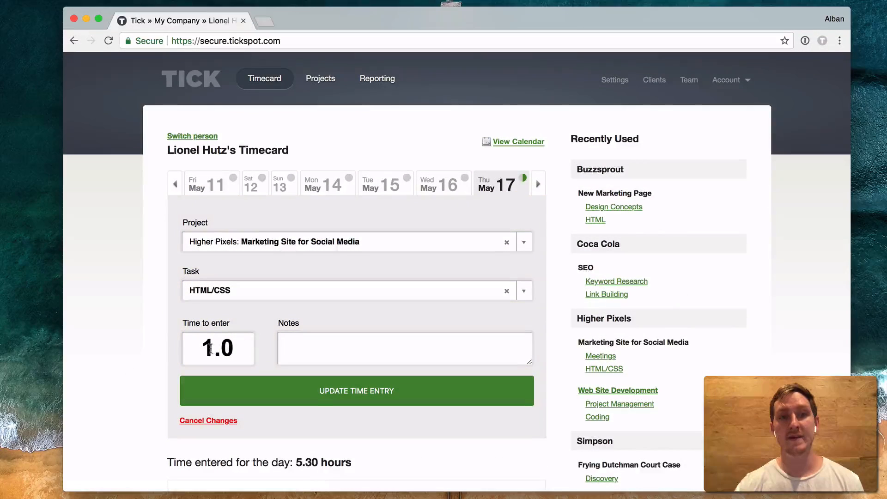
left_click_drag(215, 349, 174, 352)
type("7")
left_click(332, 398)
scroll(557, 444, "down", 4)
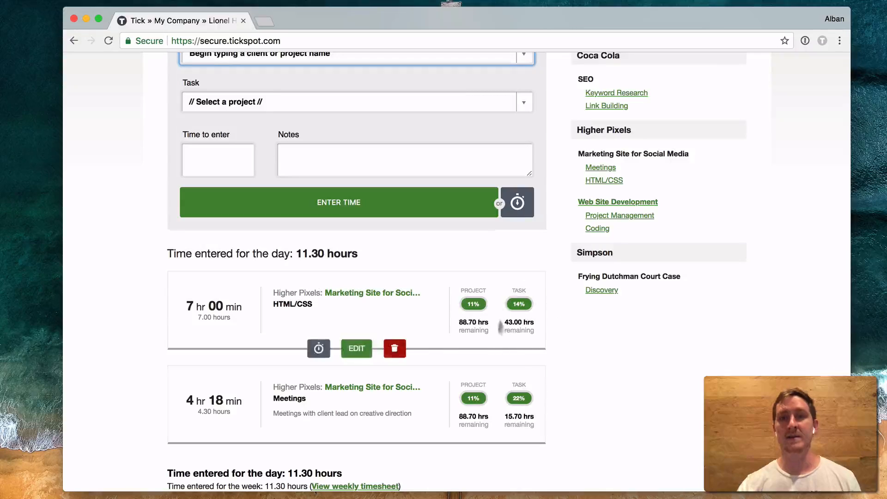
Load the recently used HTML/CSS, Meetings and Coca Cola SEO Link Building tasks into the time entry form one after another.
mouse_move(547, 347)
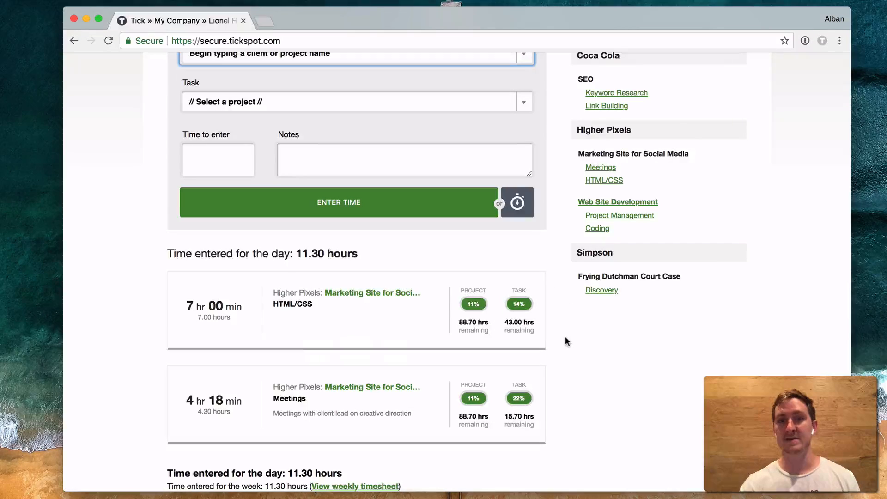
mouse_move(531, 282)
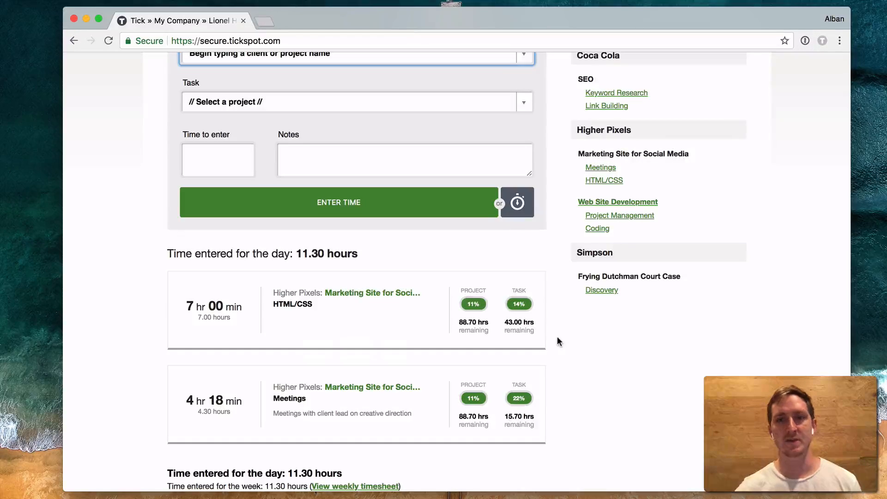
scroll(557, 341, "down", 1)
scroll(557, 341, "up", 8)
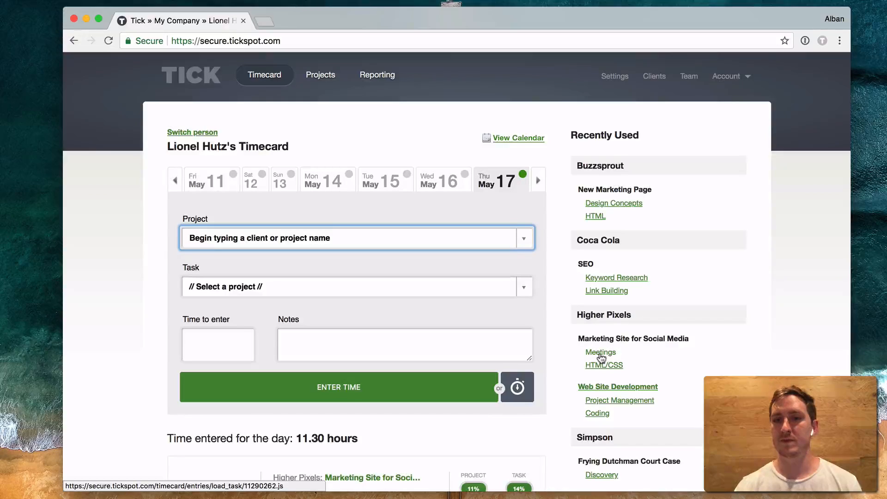
left_click(616, 365)
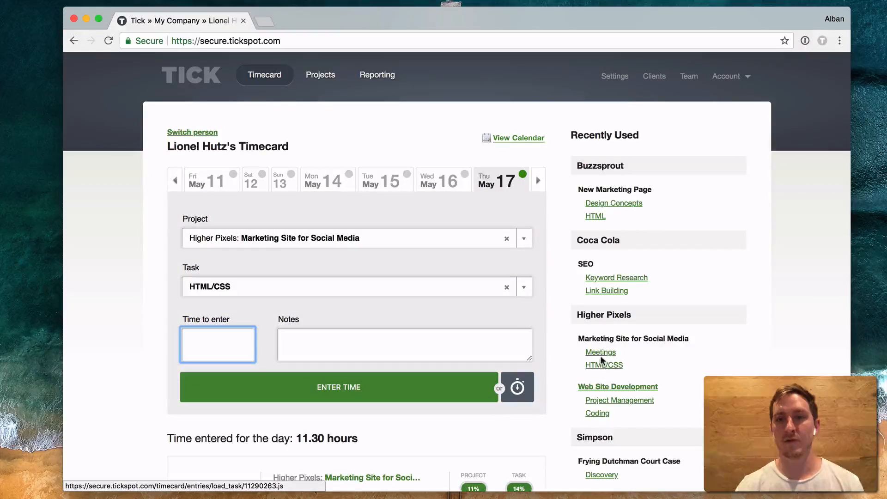
left_click(600, 353)
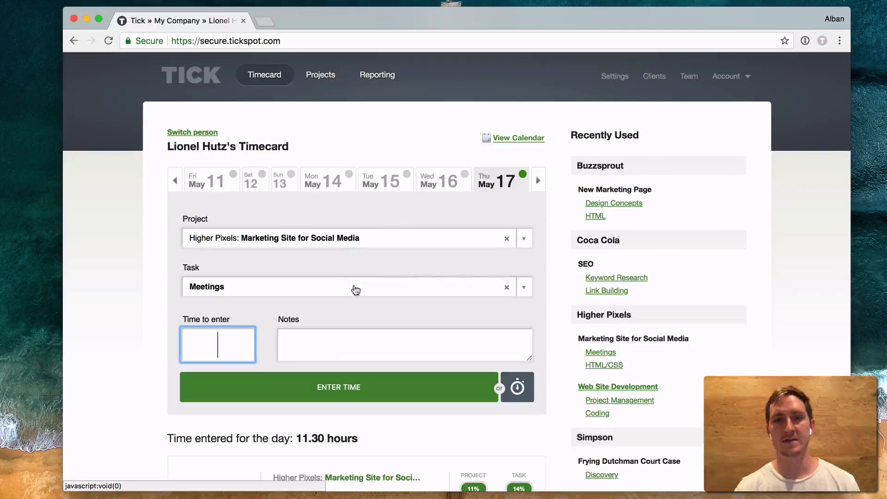
left_click(617, 292)
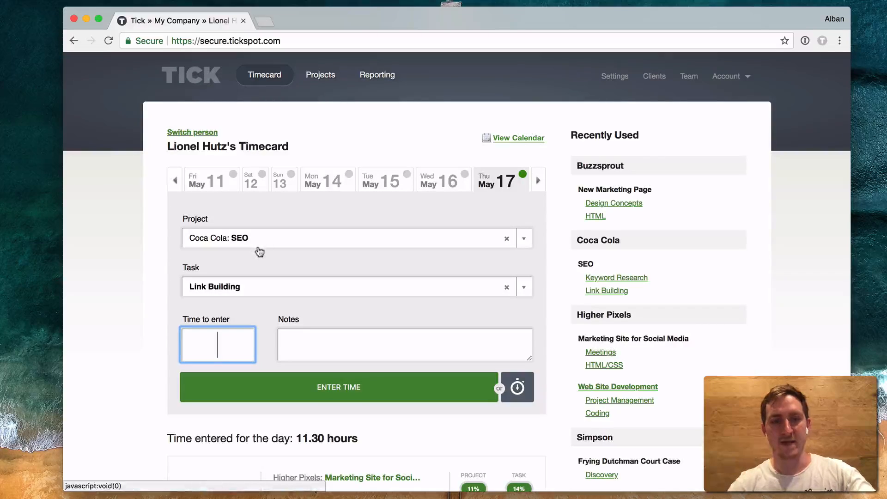
Enter .4 hours for the Link Building task of the Coca Cola SEO project on May 17.
type(".4")
left_click(349, 384)
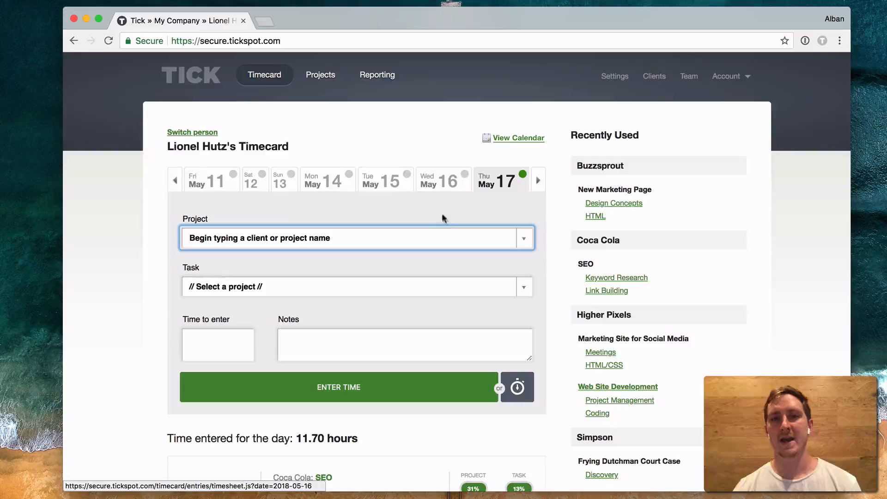
Enter 4 hours for the recently used Coca Cola SEO Link Building task on Wednesday, May 16.
left_click(434, 187)
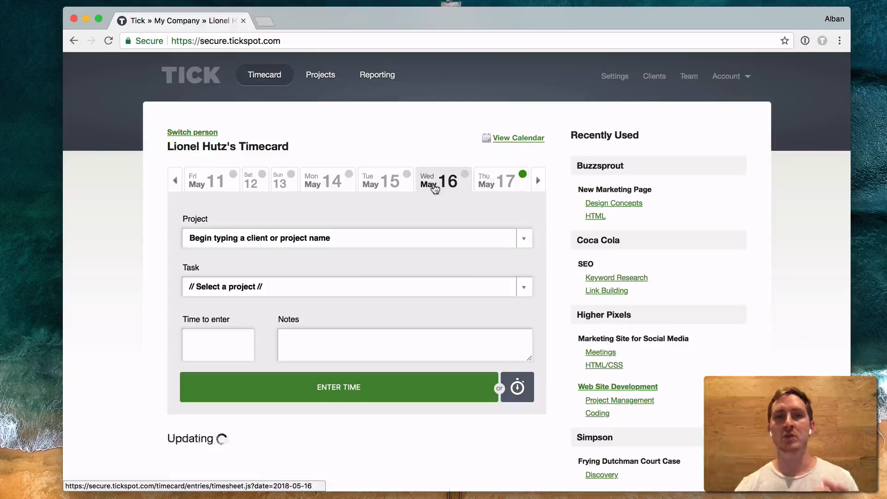
left_click(603, 291)
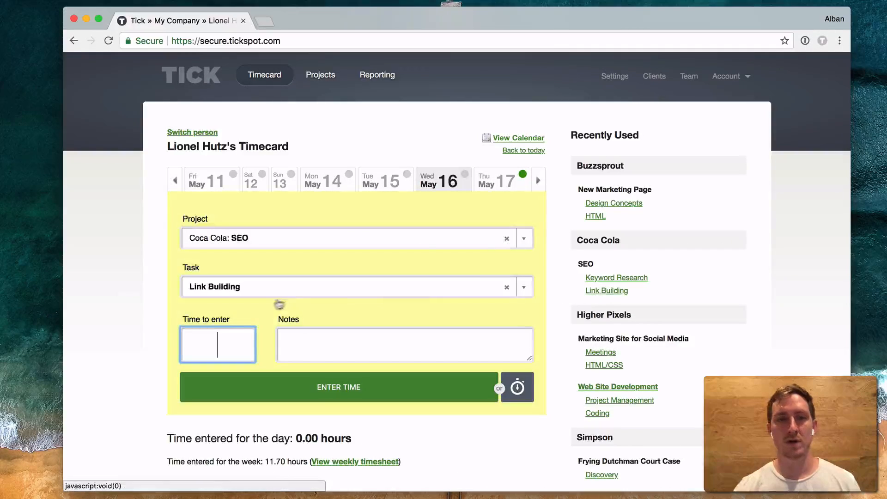
type("4")
left_click(317, 386)
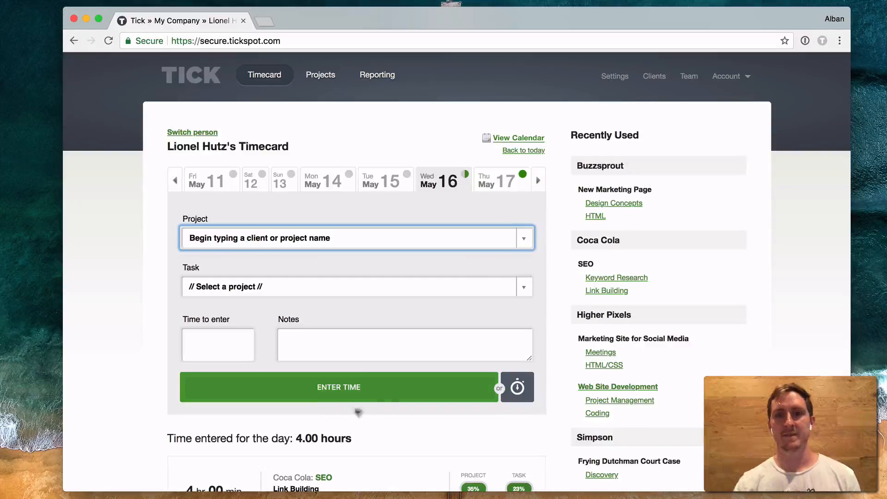
Review the time entries and day totals listed for May 17 and May 16.
left_click(508, 191)
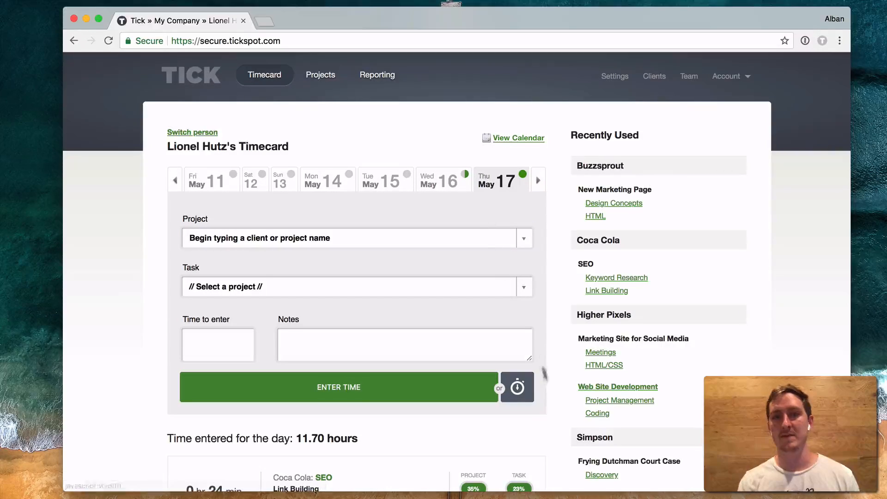
scroll(542, 369, "down", 3)
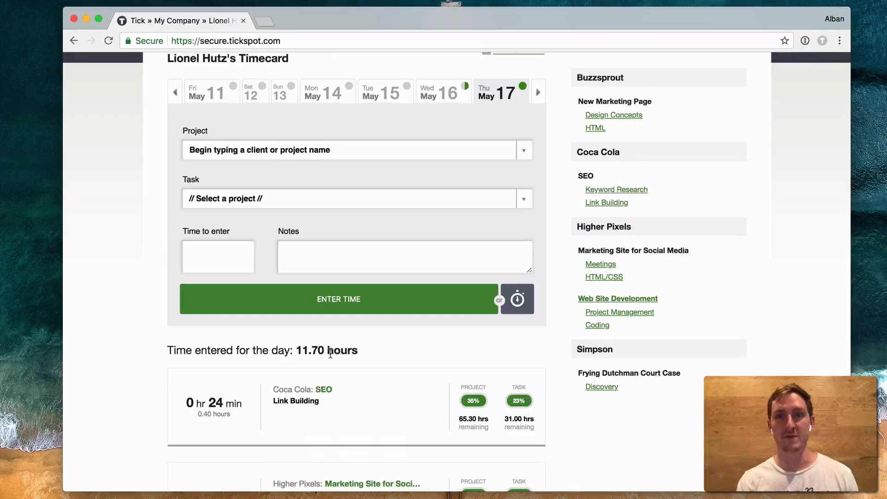
scroll(330, 354, "up", 3)
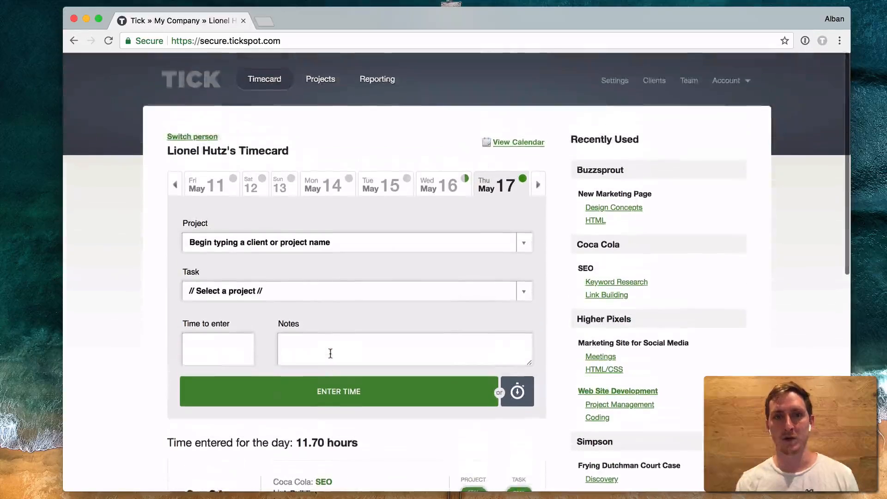
left_click(437, 188)
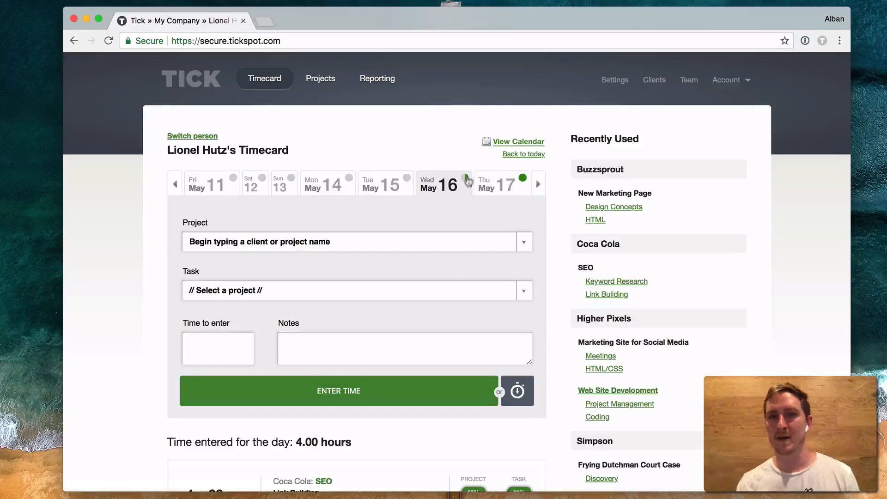
scroll(450, 212, "down", 3)
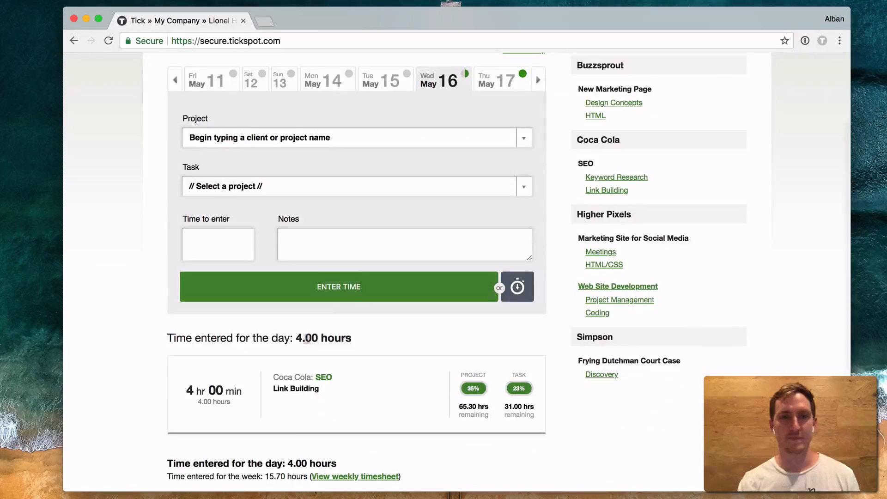
scroll(346, 336, "up", 3)
Enter 2,1 hours for the Design task of the Jimmy's Chicken Shack Rebranding Campaign on Tuesday, May 15.
left_click(388, 185)
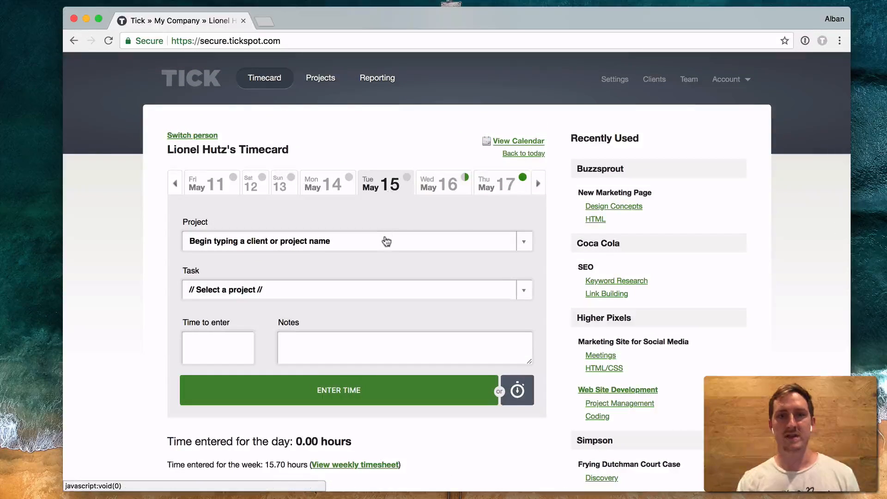
left_click(230, 351)
type("2,1")
left_click(295, 248)
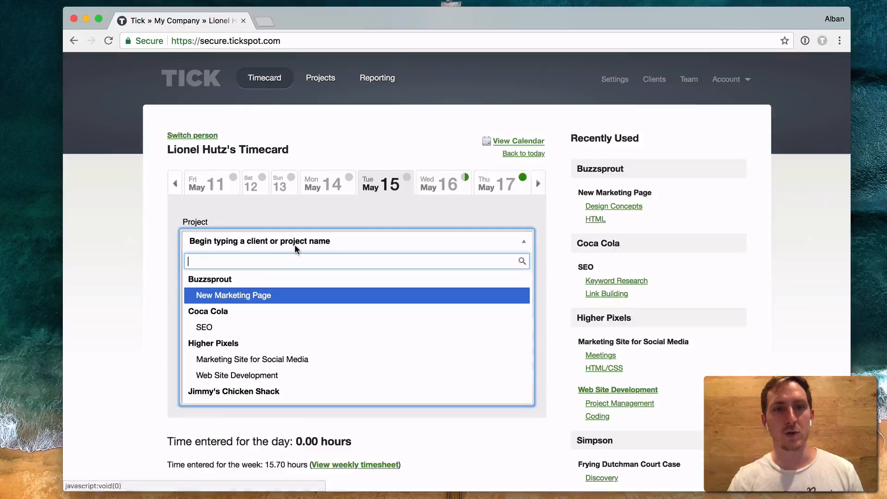
scroll(279, 374, "down", 2)
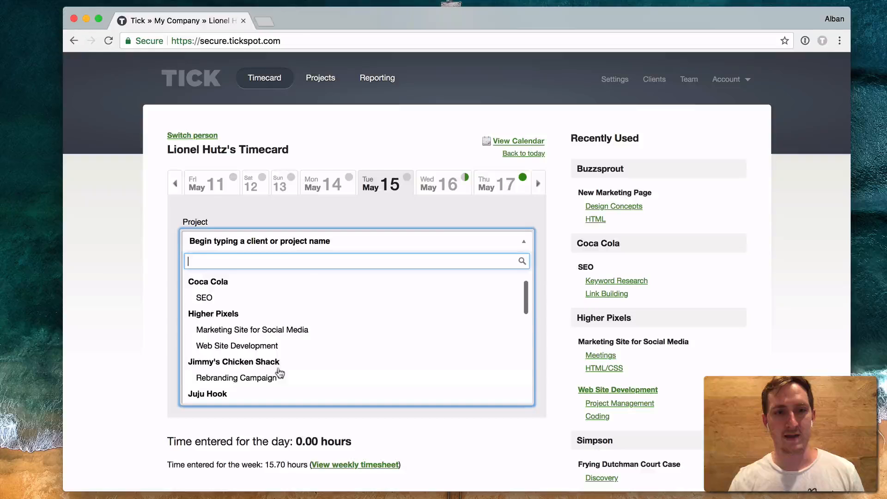
left_click(277, 377)
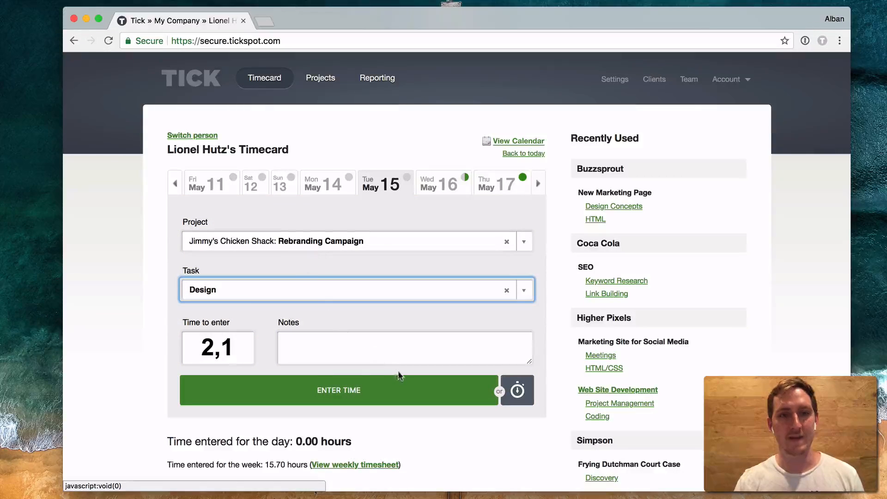
left_click(395, 391)
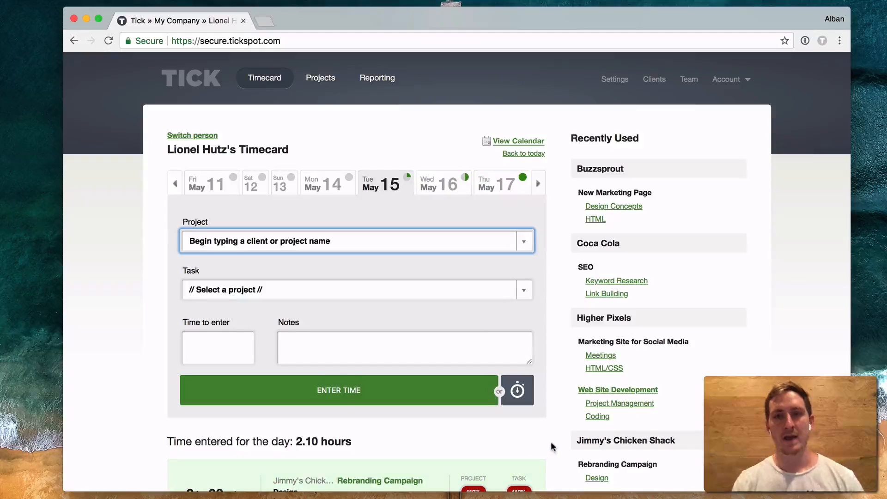
Start a timer on May 17 for the Design Concepts task of the Buzzsprout New Marketing Page project.
left_click(501, 185)
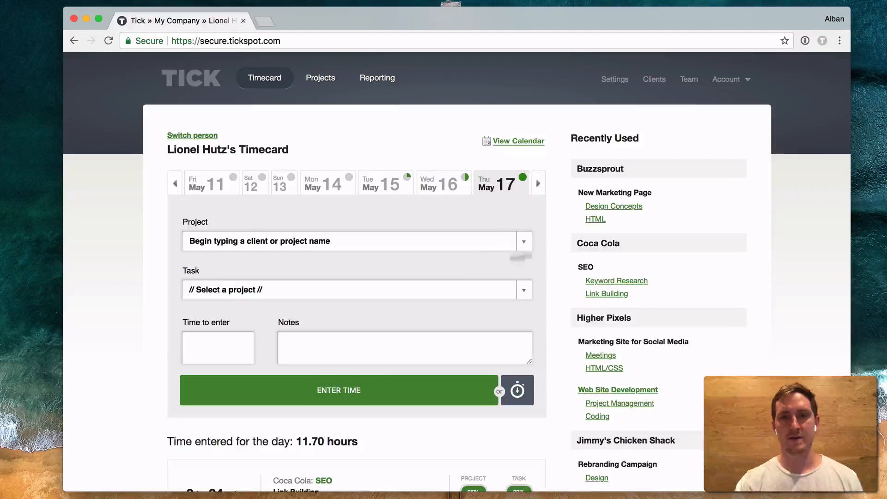
left_click(593, 209)
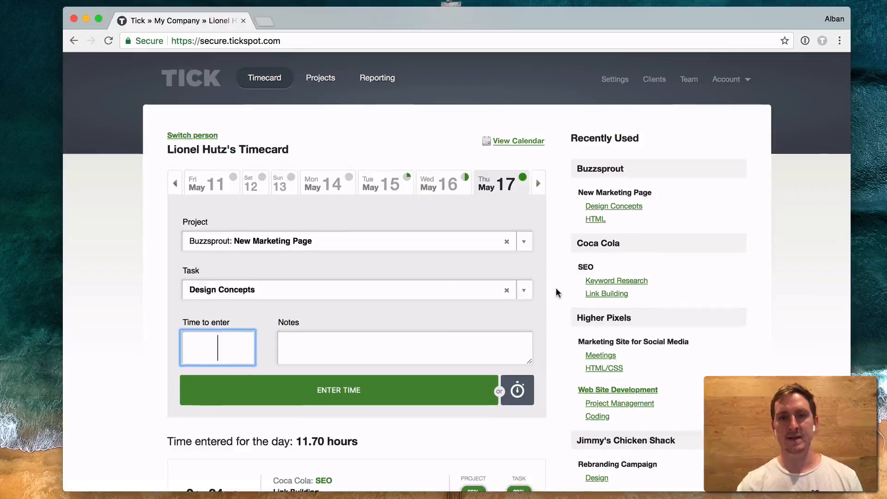
scroll(556, 291, "down", 2)
left_click(510, 339)
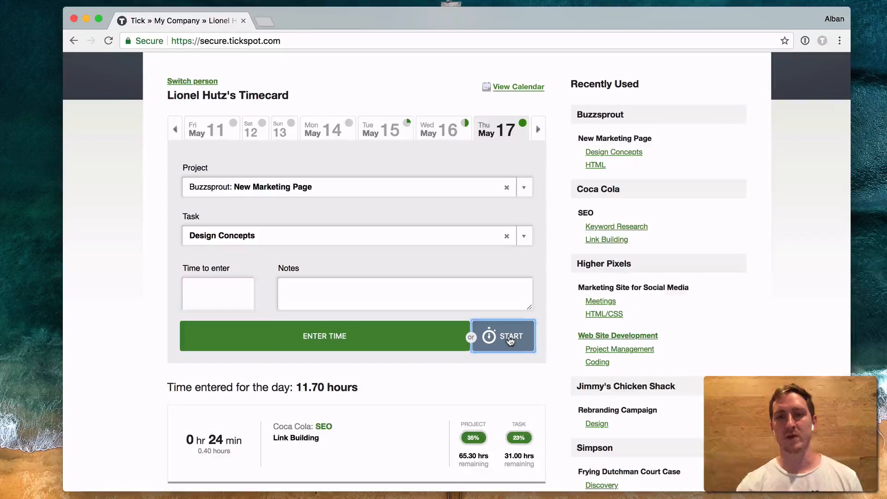
Start a second timer for the recently used Discovery task of the Frying Dutchman Court Case project.
scroll(553, 371, "down", 4)
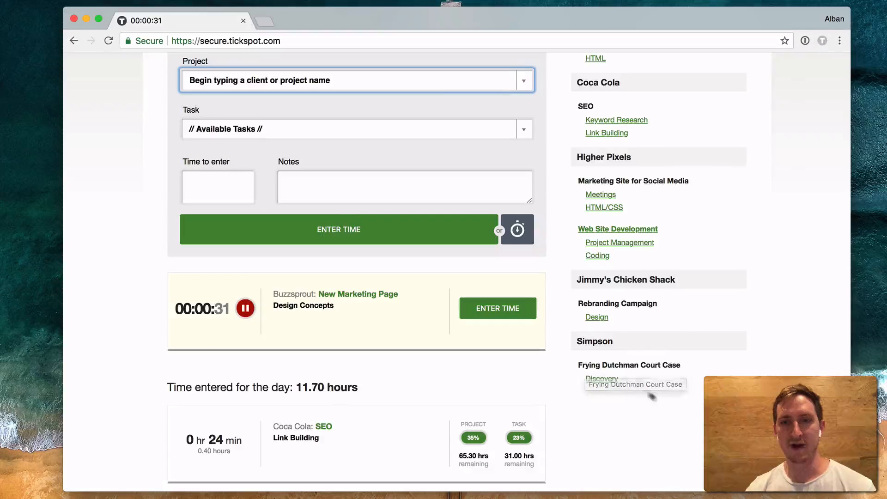
left_click(615, 380)
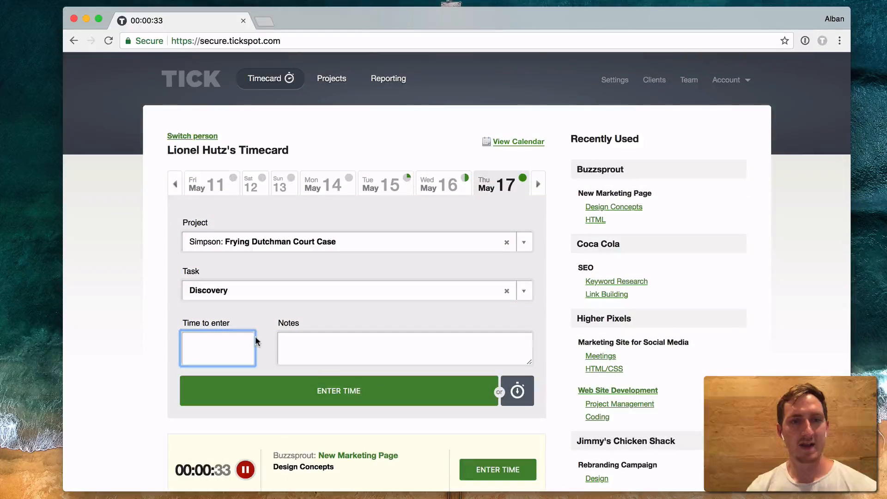
left_click(517, 391)
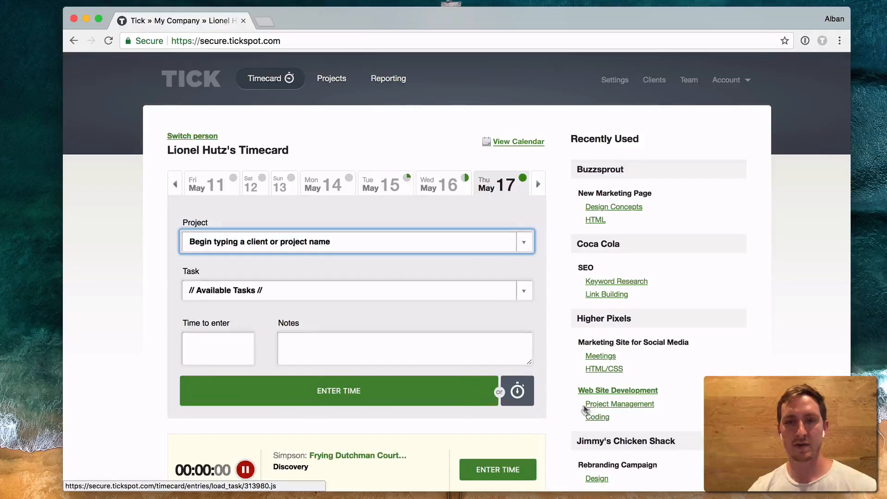
Resume the Design Concepts timer and switch back to running the Discovery timer.
scroll(560, 406, "down", 6)
scroll(561, 405, "up", 1)
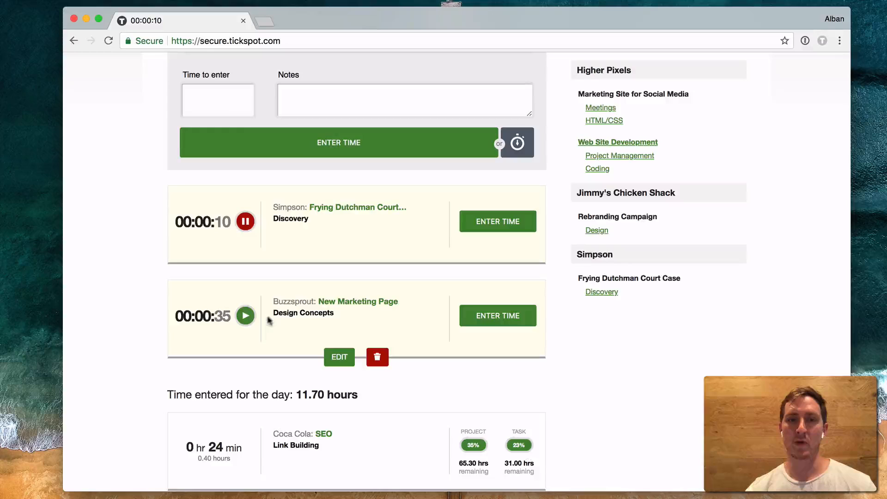
left_click(245, 315)
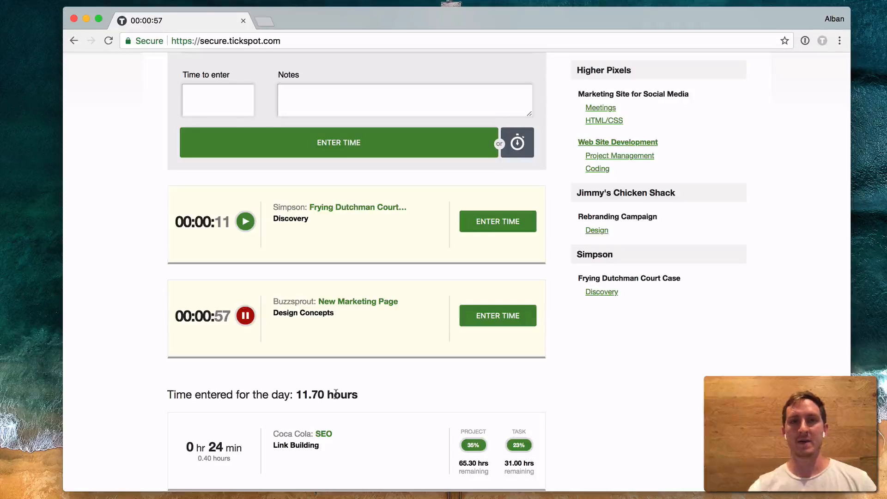
left_click(246, 222)
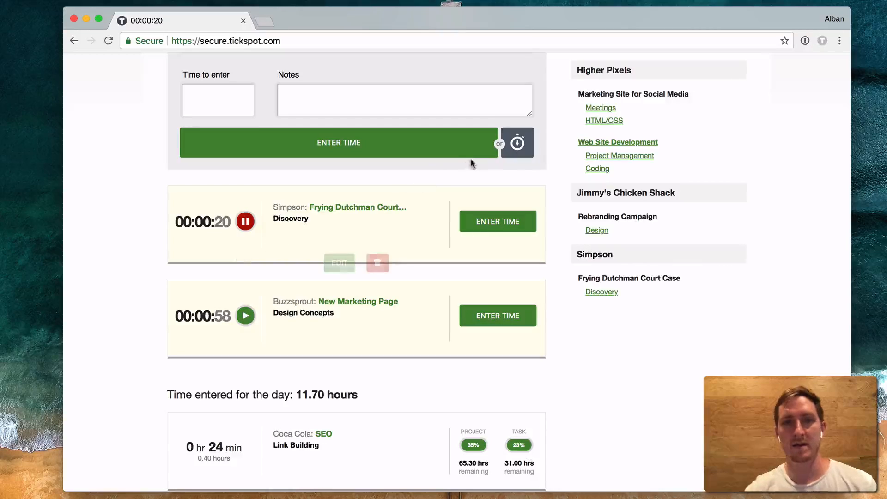
Start a timer without a project, open its project selection and cancel the changes.
left_click(520, 146)
scroll(548, 163, "down", 5)
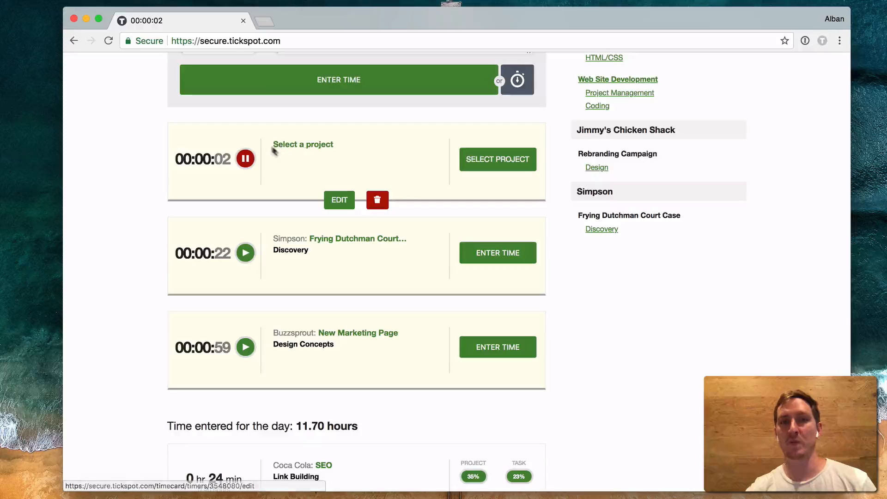
left_click(290, 145)
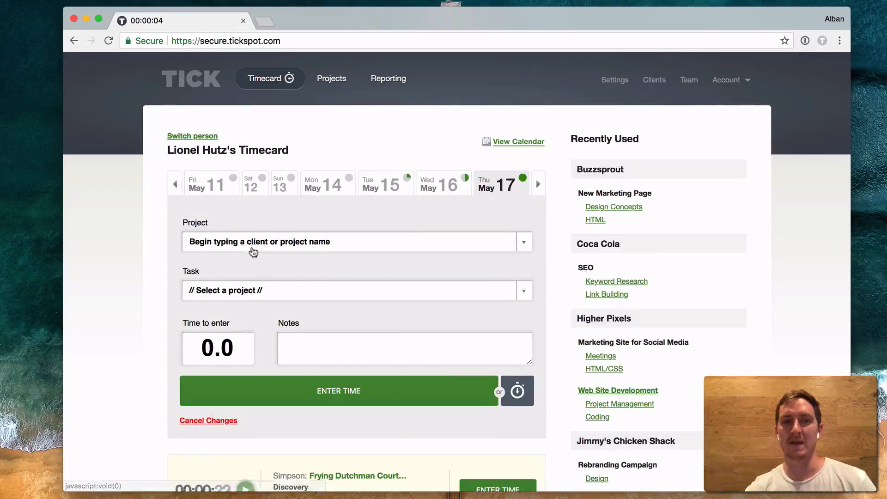
left_click(202, 421)
Delete the running timer that has no project assigned.
scroll(550, 440, "down", 6)
mouse_move(417, 196)
left_click(374, 233)
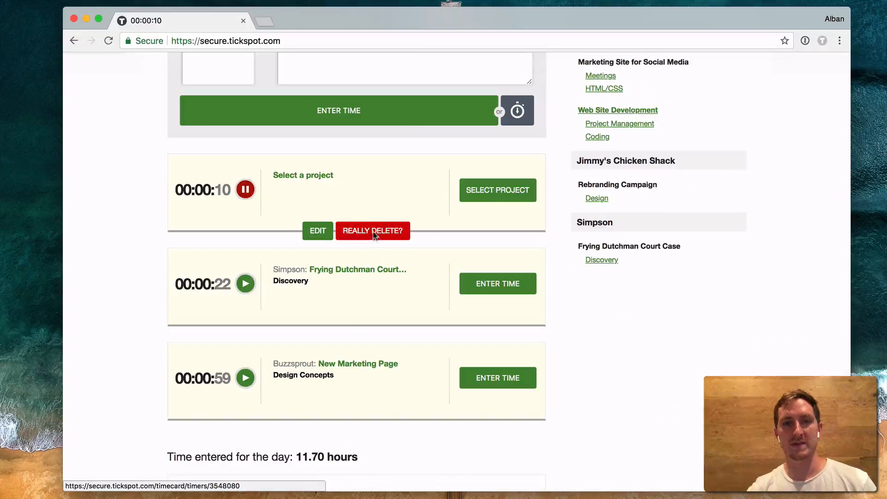
left_click(374, 233)
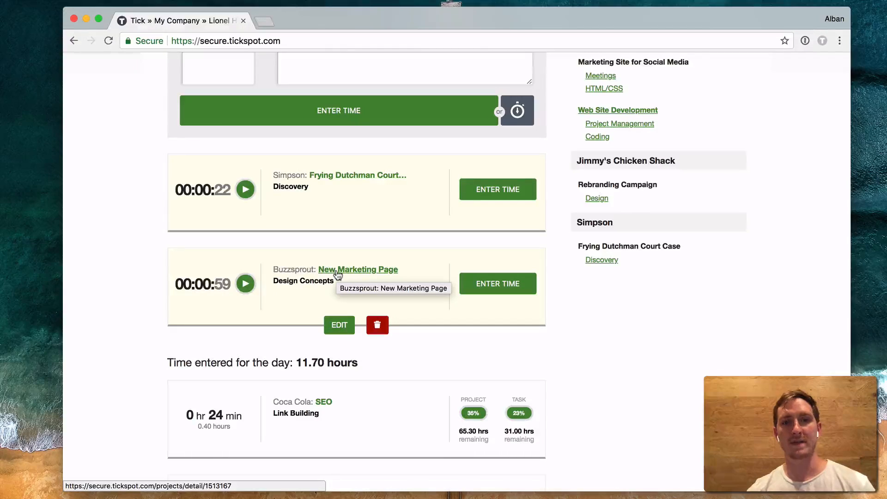
Enter the tracked time of the Design Concepts and Discovery timers into the day's timecard.
left_click(497, 283)
left_click(498, 193)
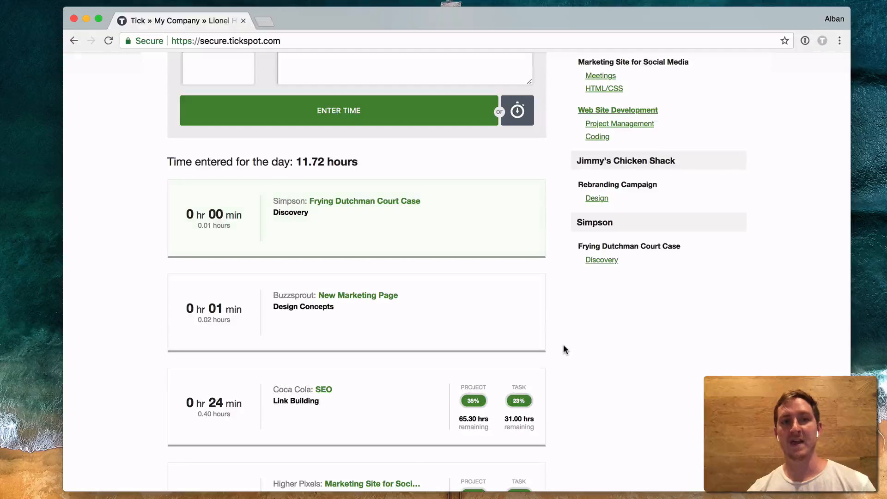
Review the day's time entries and the weekly timesheet for May 14 - 20, 2018, and return to the timecard.
mouse_move(511, 405)
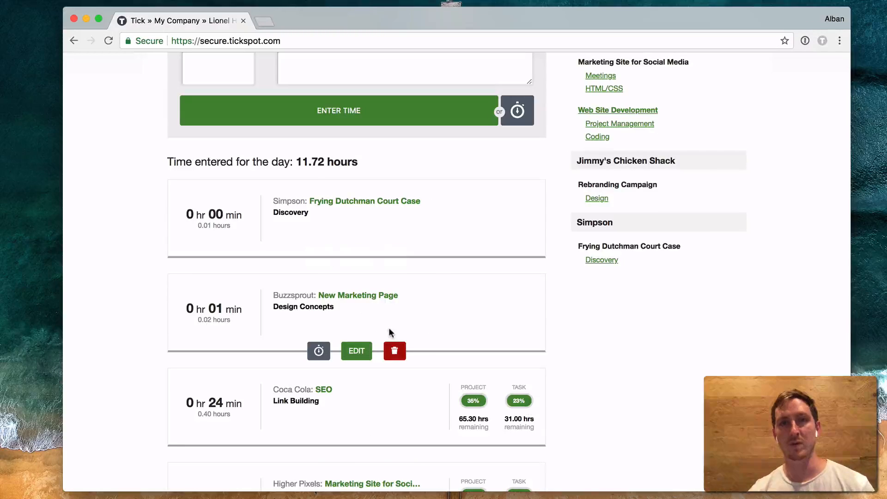
scroll(561, 350, "down", 5)
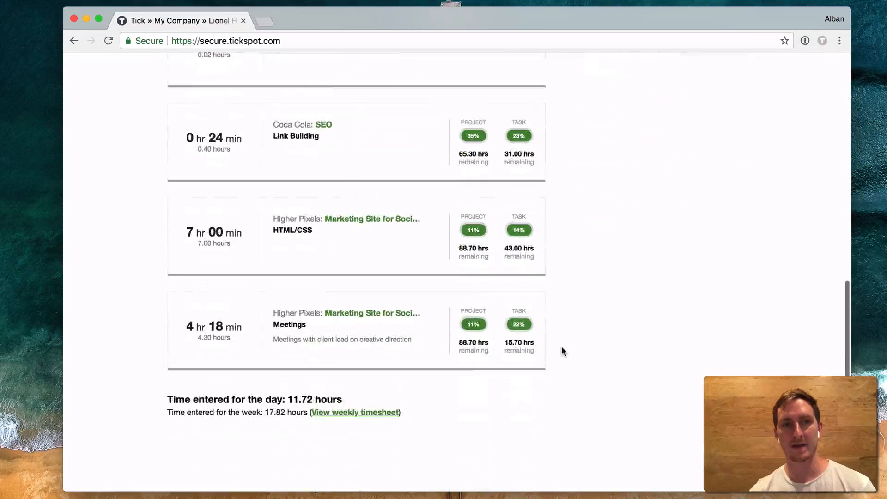
scroll(562, 351, "up", 10)
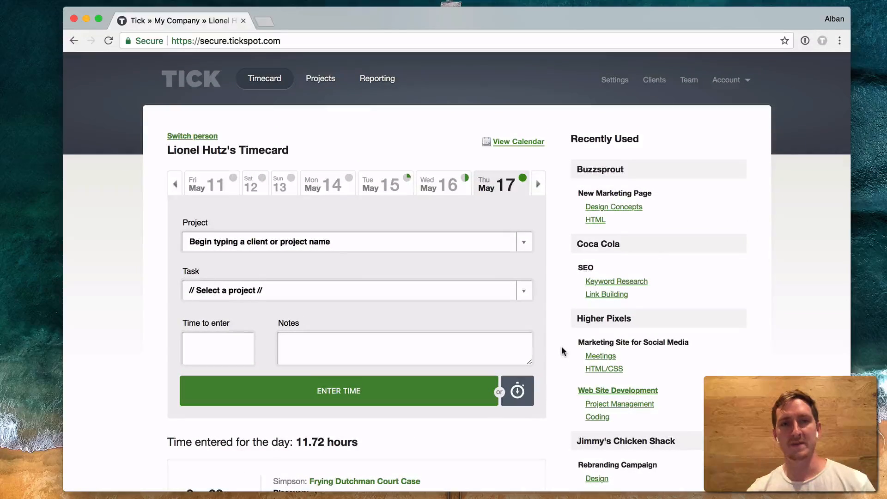
scroll(562, 351, "down", 10)
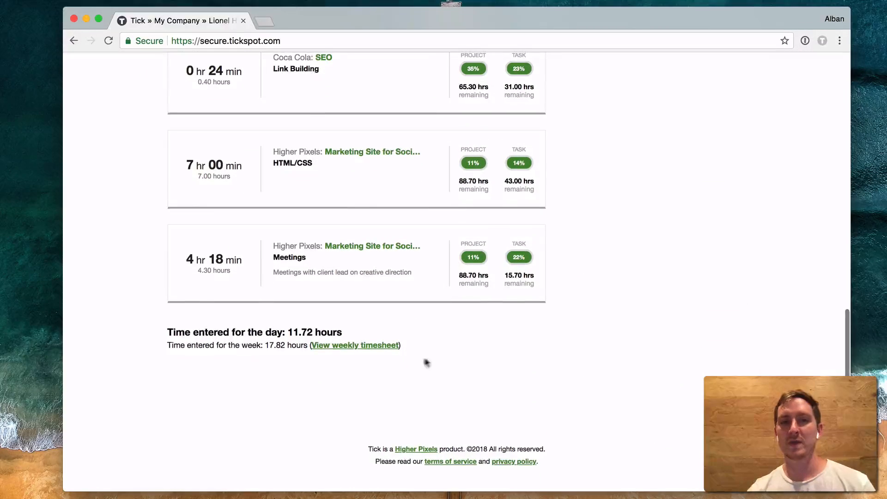
left_click(367, 348)
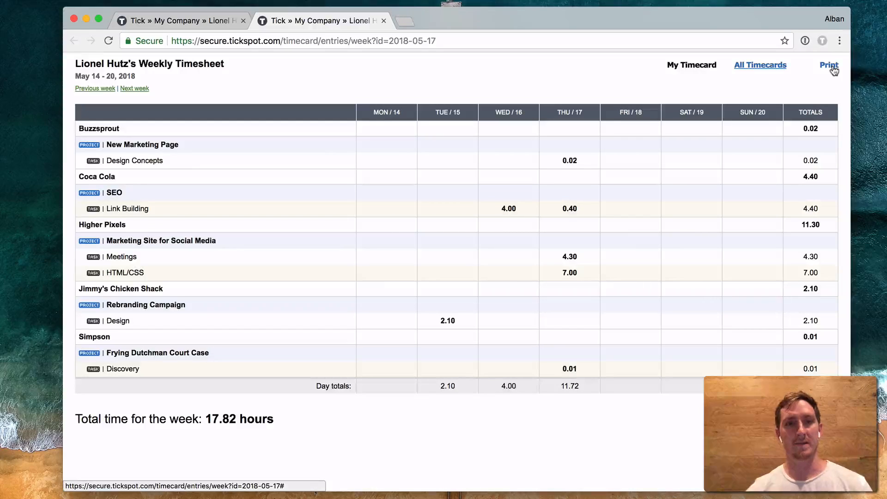
left_click(382, 21)
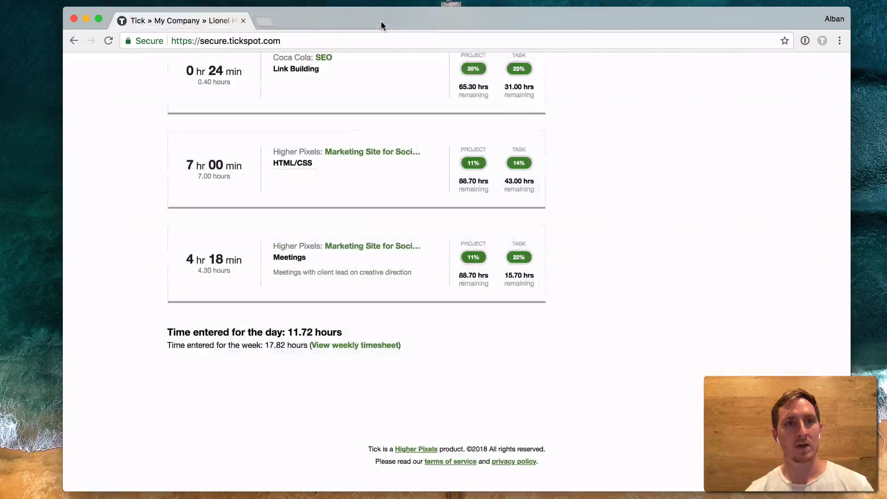
scroll(482, 305, "up", 10)
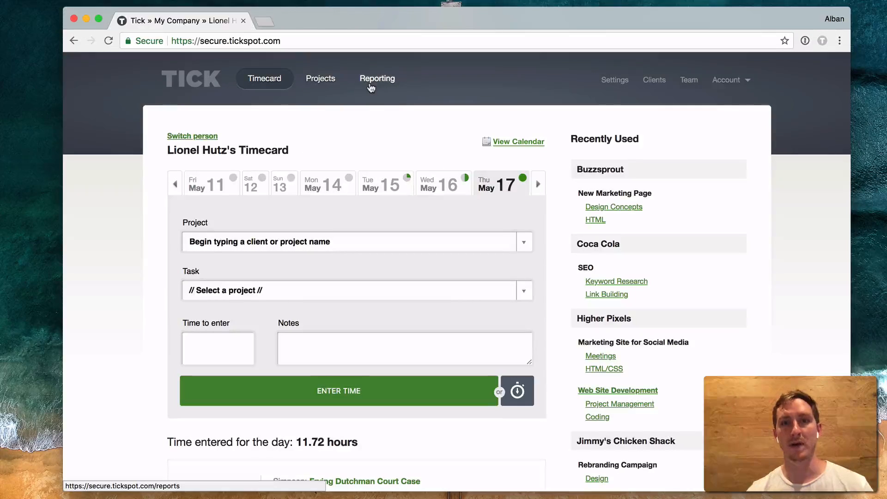
Open the report on projects that need attention and examine the budget and actual hours in each budget group.
mouse_move(371, 87)
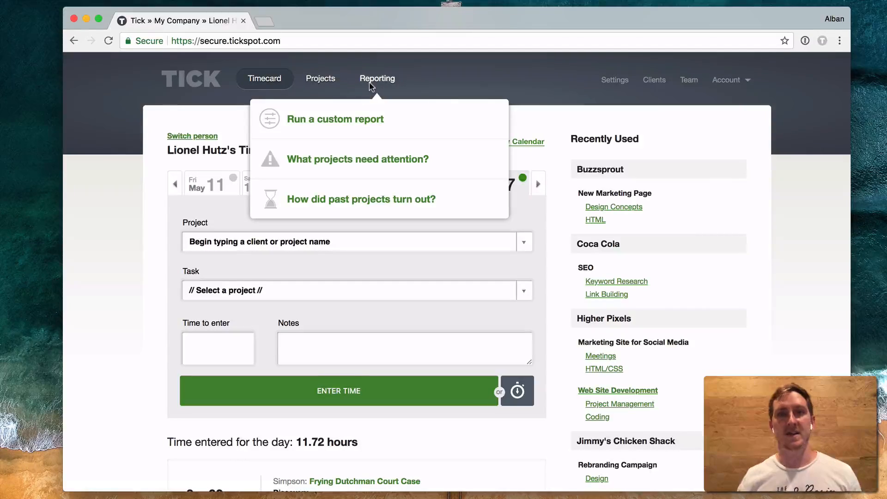
left_click(374, 167)
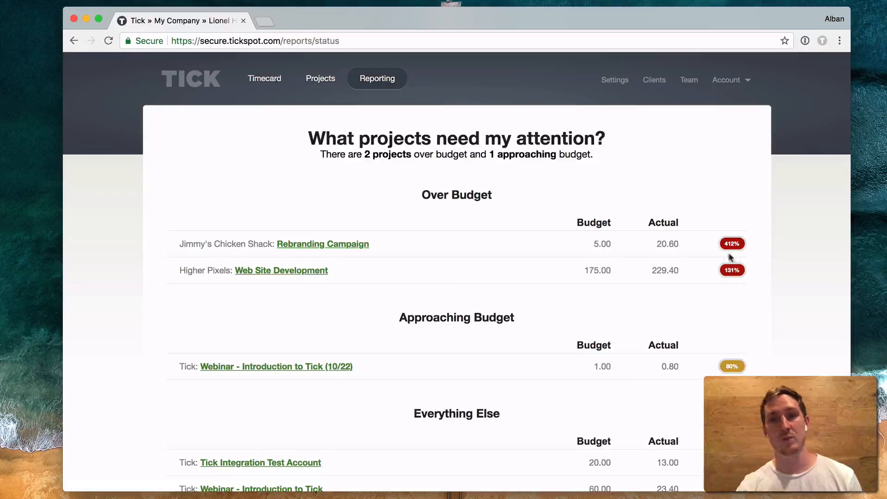
scroll(744, 264, "down", 5)
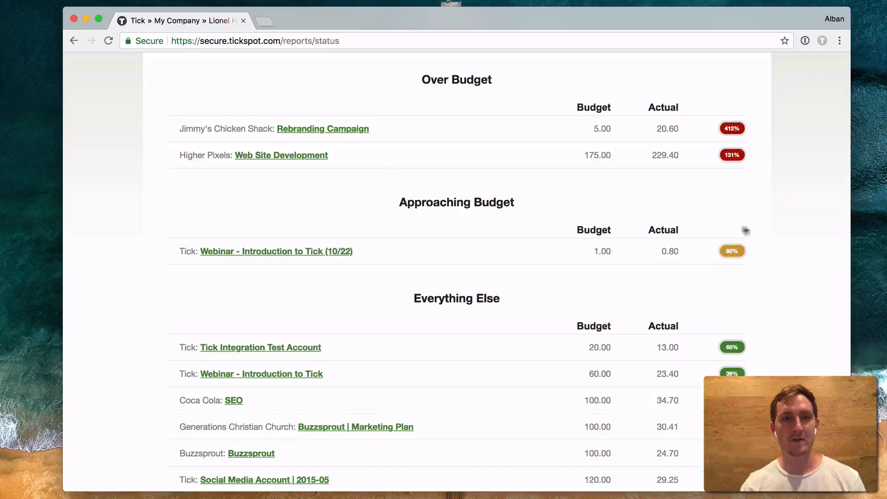
scroll(820, 304, "down", 3)
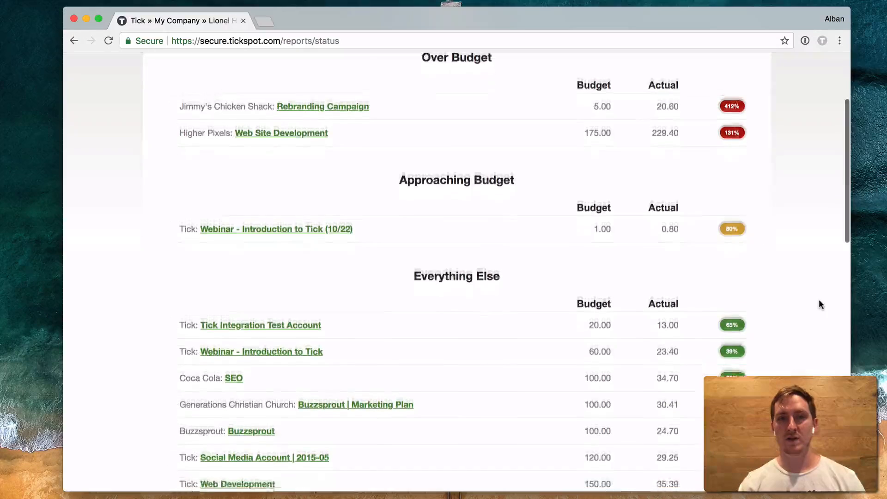
scroll(819, 304, "down", 5)
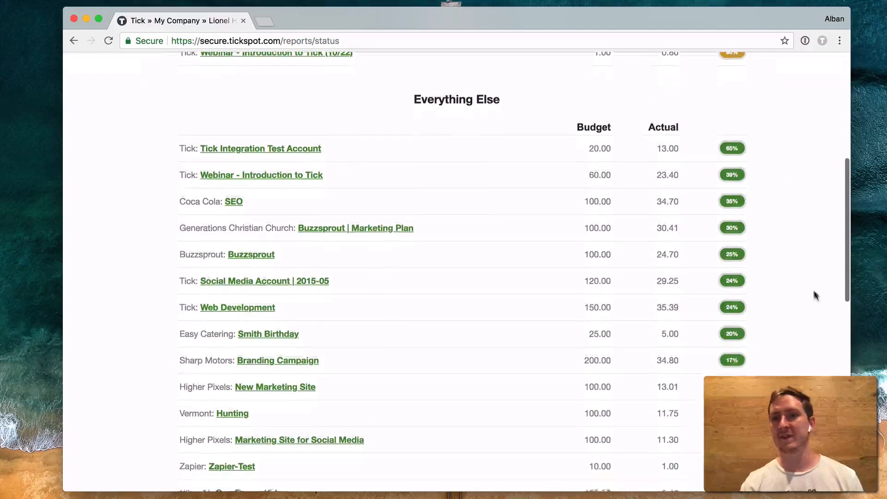
scroll(763, 340, "down", 8)
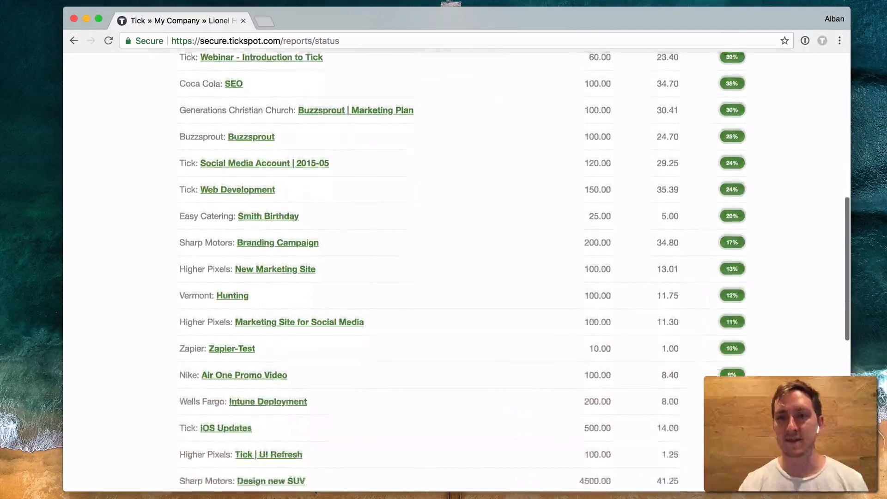
scroll(456, 272, "down", 10)
scroll(456, 272, "up", 20)
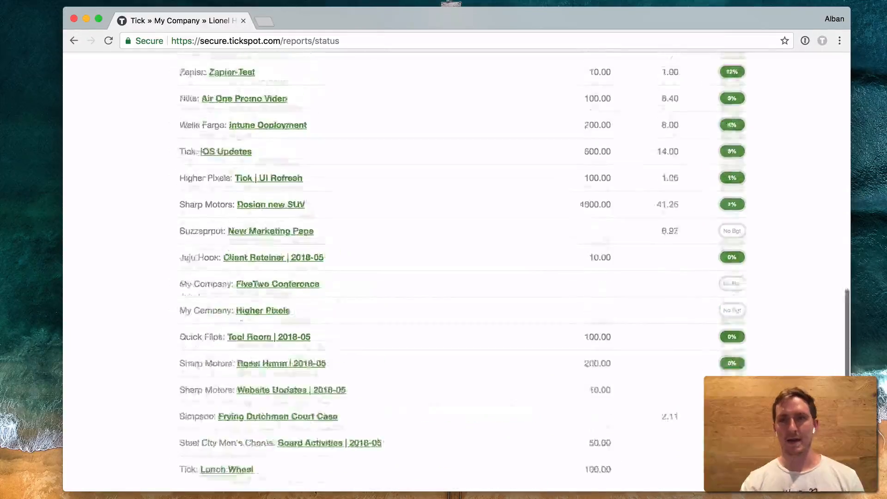
scroll(456, 272, "down", 4)
scroll(456, 272, "up", 10)
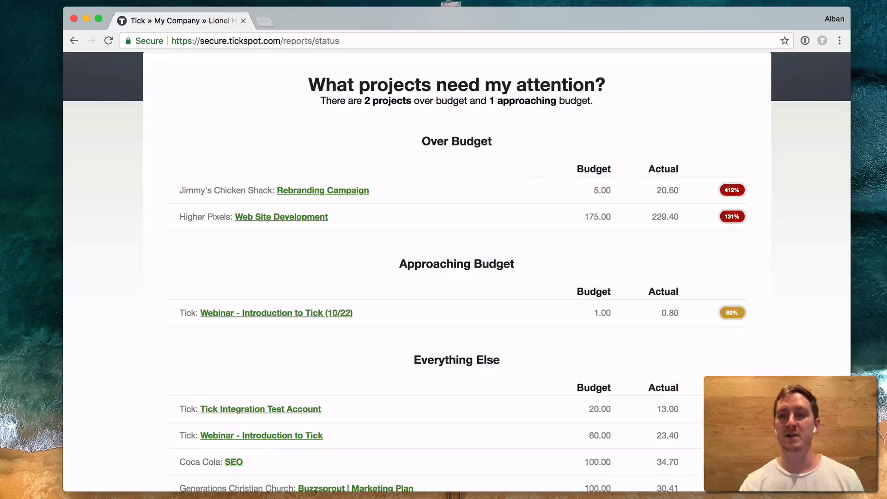
scroll(417, 357, "up", 3)
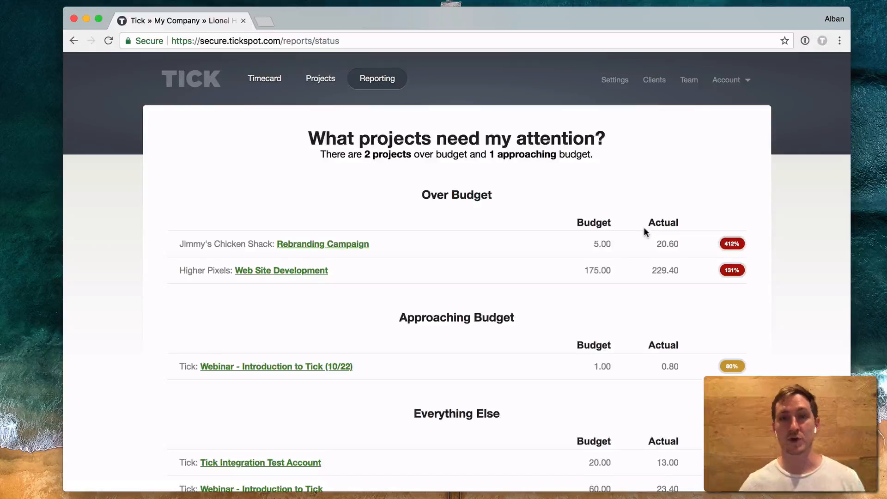
Open the report on how past projects turned out and review the archived projects for All Time.
mouse_move(392, 78)
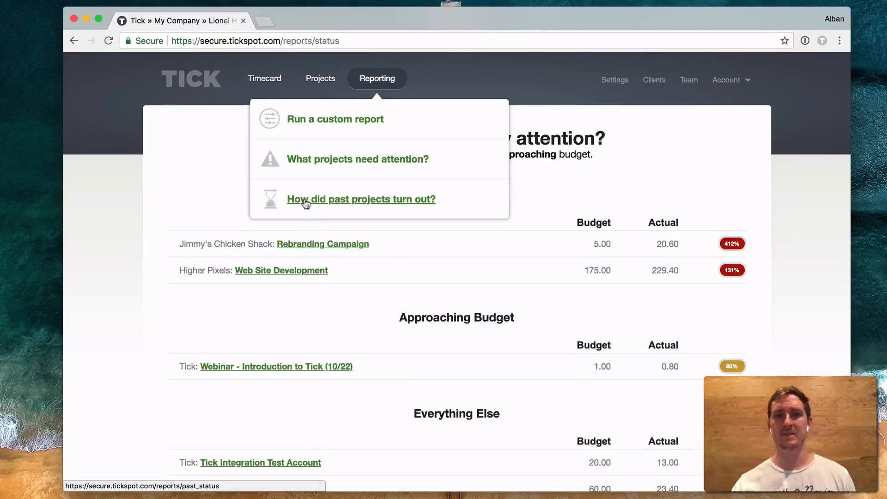
left_click(406, 201)
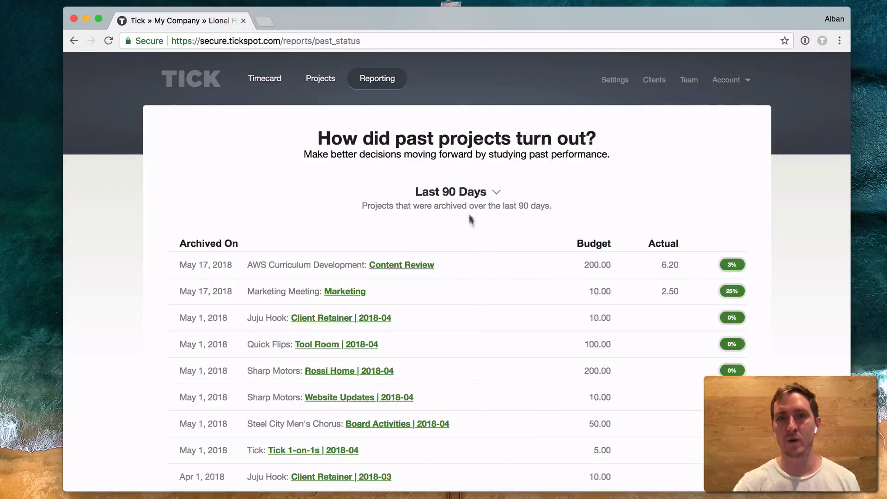
left_click(467, 194)
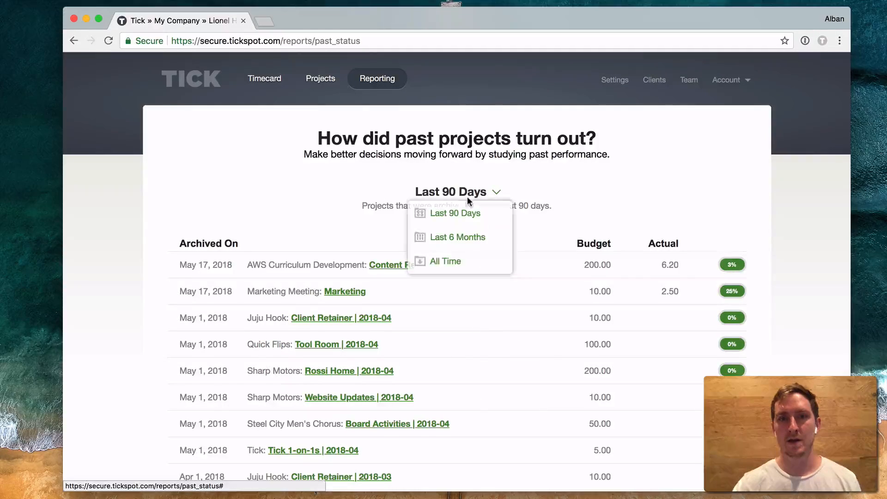
left_click(441, 263)
scroll(441, 264, "down", 2)
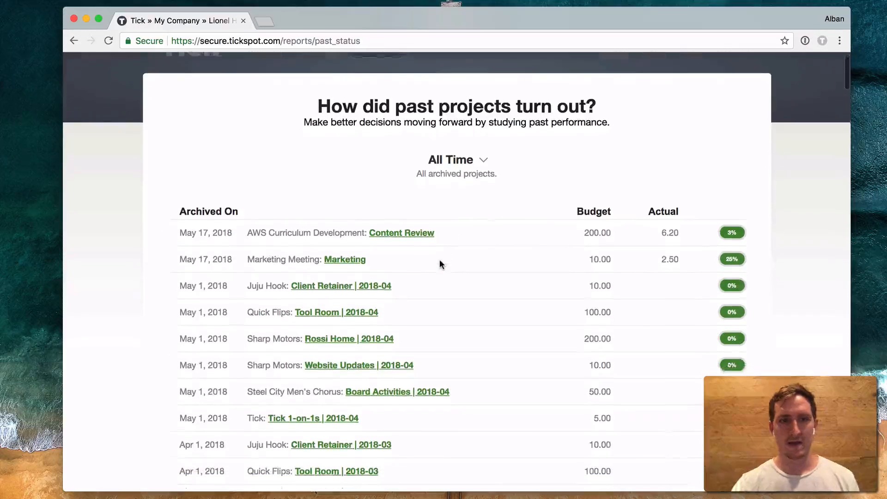
scroll(439, 259, "down", 5)
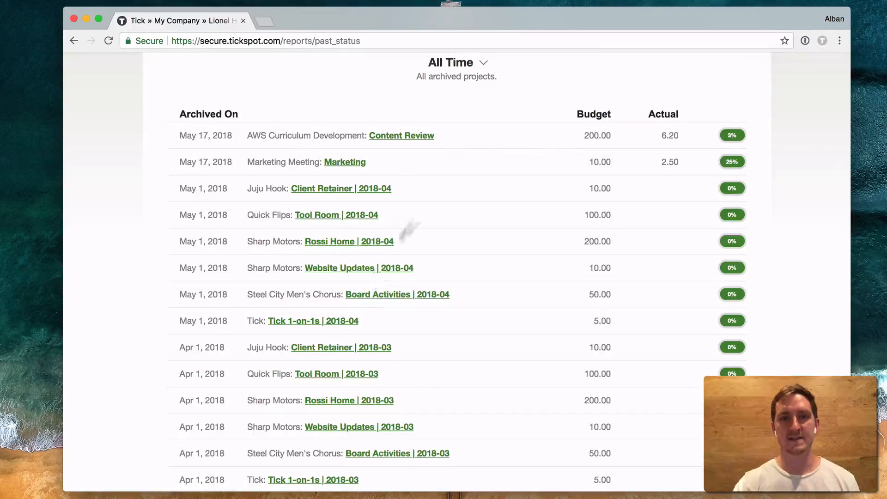
scroll(554, 369, "down", 15)
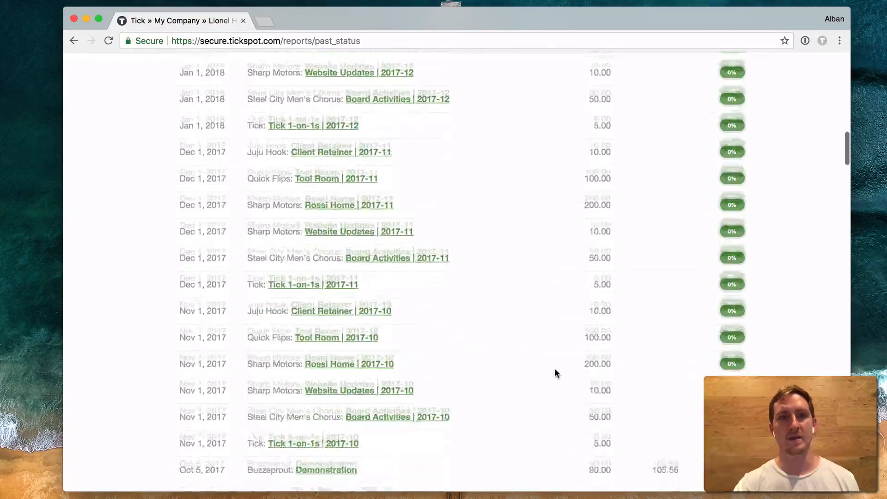
scroll(555, 369, "up", 20)
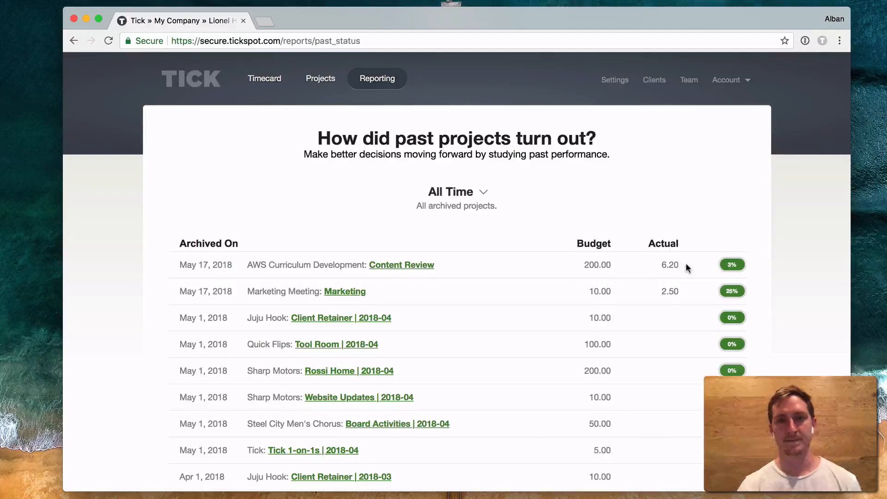
Run a custom report for this month, May 01 - May 31, across all clients and people, and inspect the Simpson client's project breakdown.
left_click(377, 89)
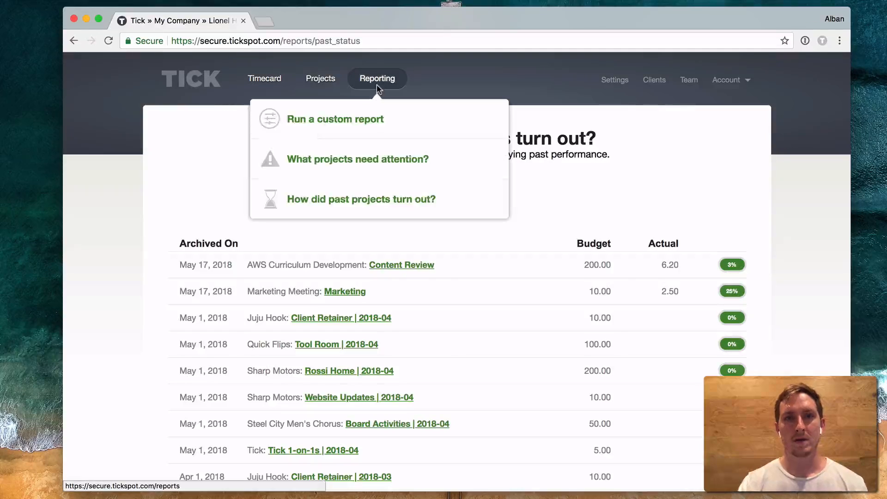
left_click(350, 120)
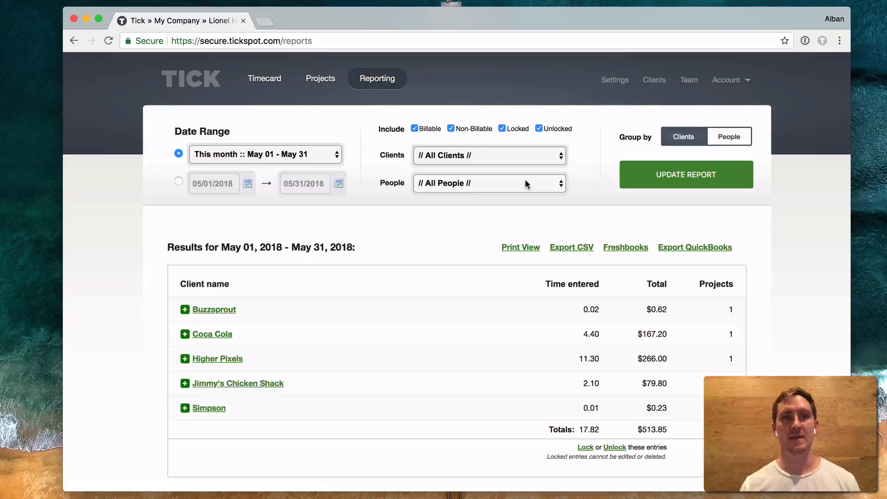
left_click(232, 155)
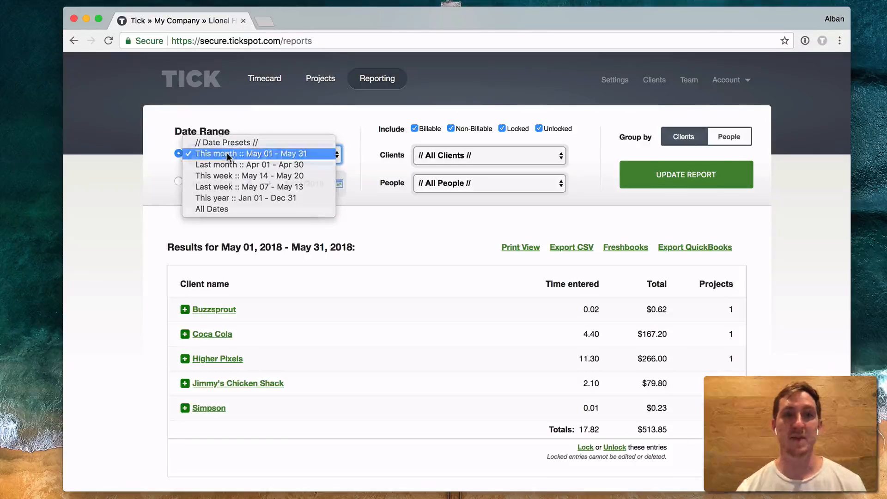
left_click(227, 155)
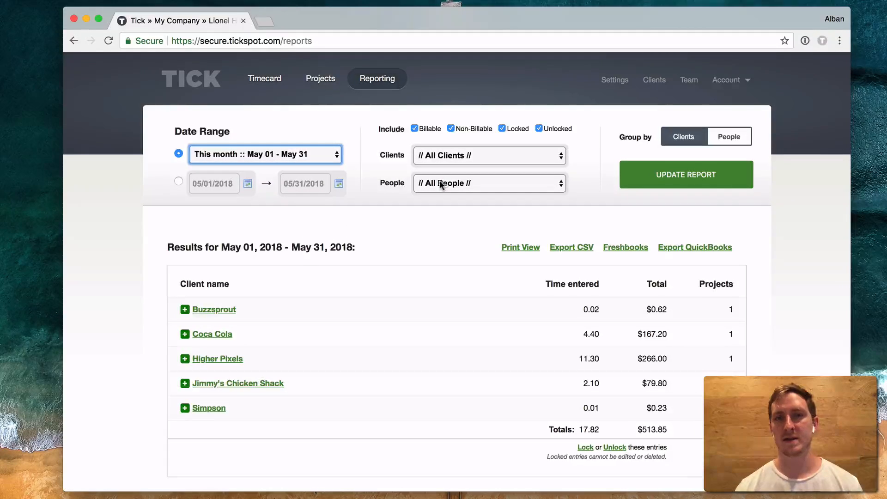
left_click(660, 179)
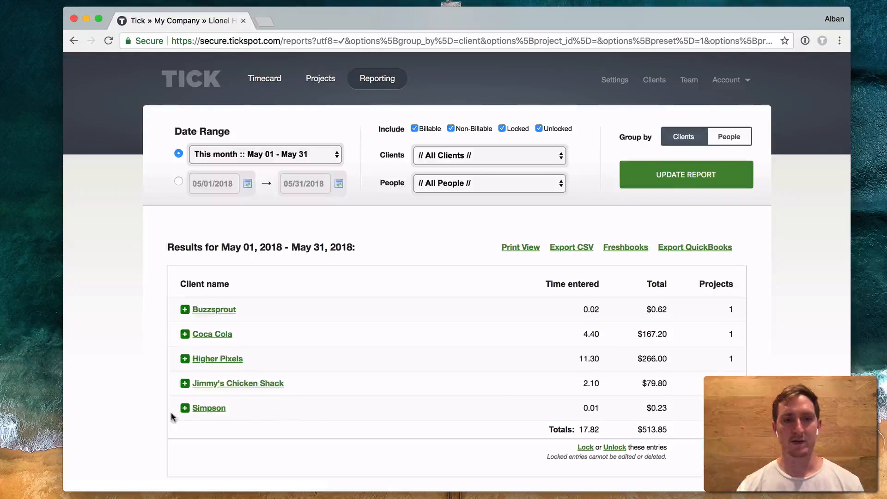
left_click(185, 409)
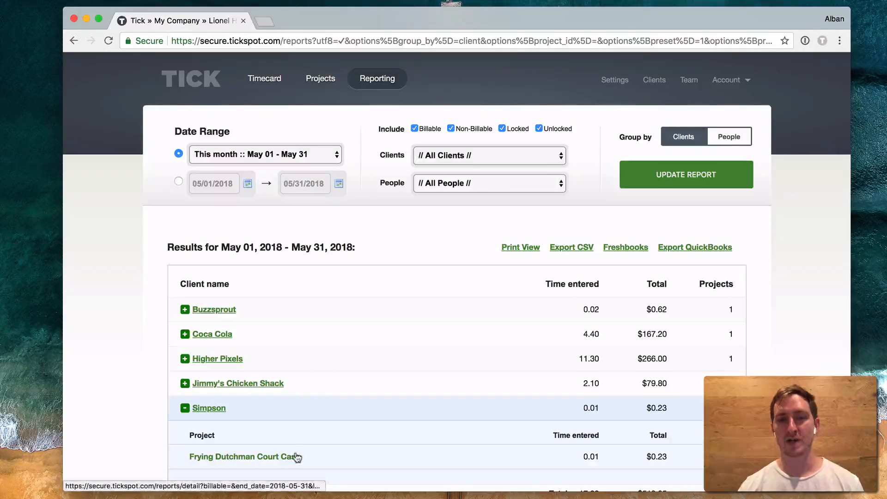
left_click(185, 408)
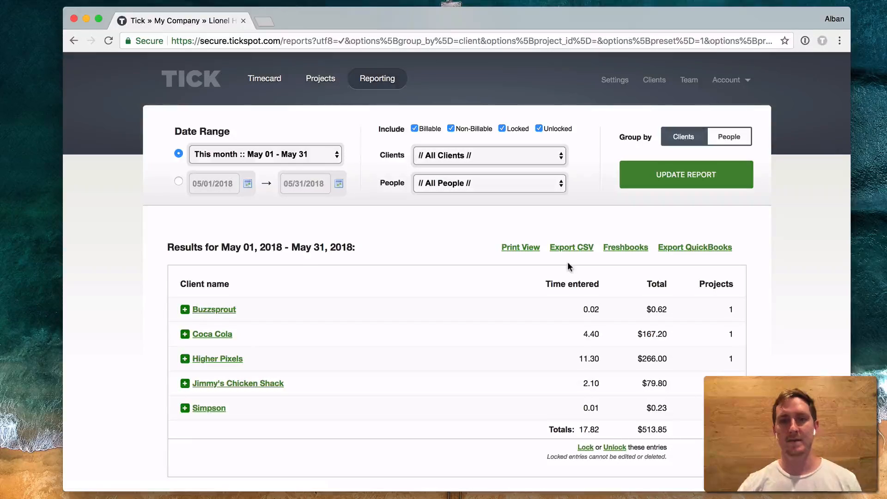
Review the report's print view with page breaks between clients and projects enabled, and return to the custom report.
left_click(522, 254)
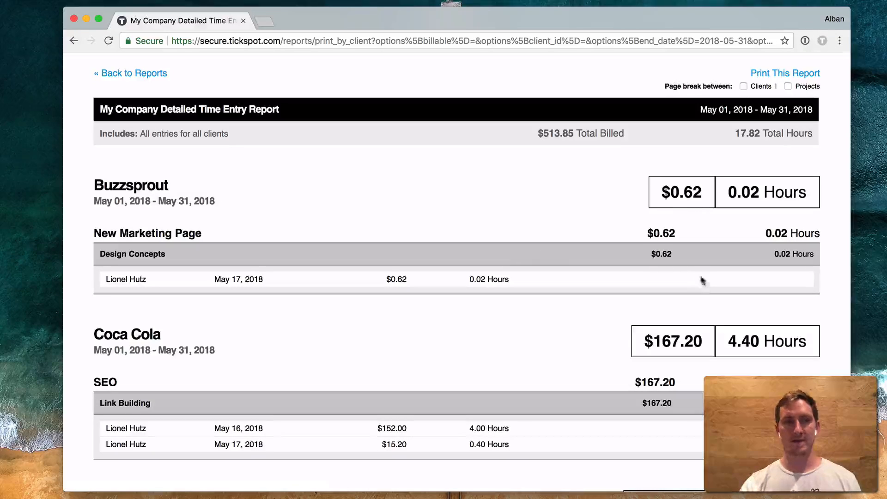
scroll(244, 273, "down", 3)
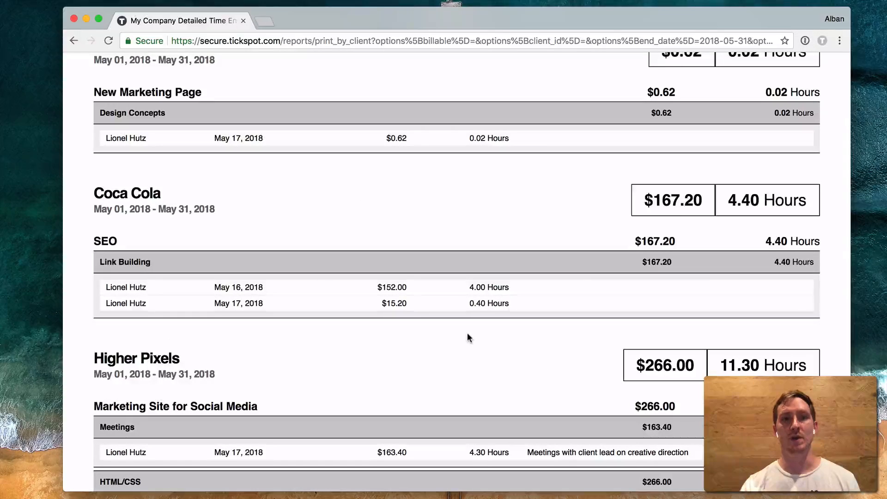
scroll(467, 333, "up", 5)
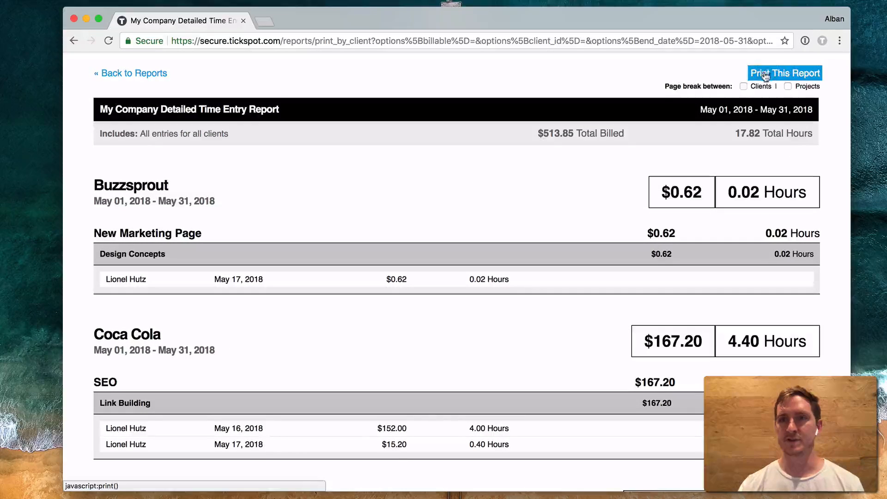
left_click(743, 86)
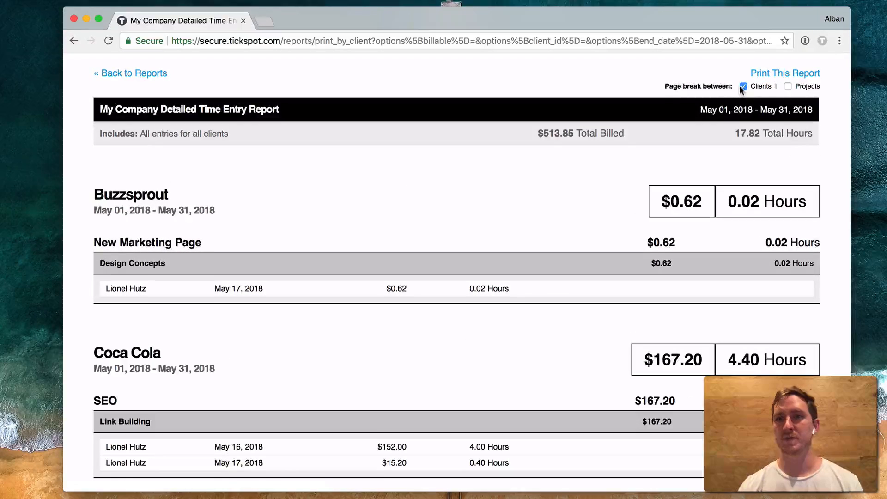
left_click(787, 86)
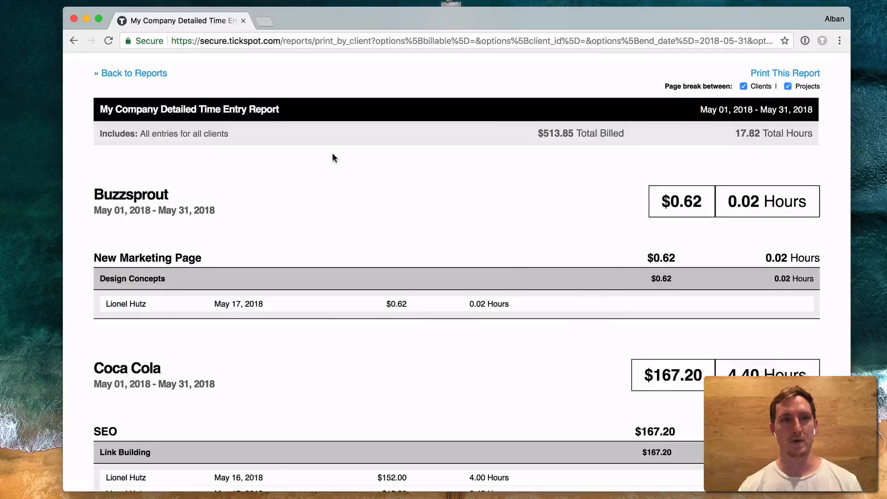
left_click(157, 73)
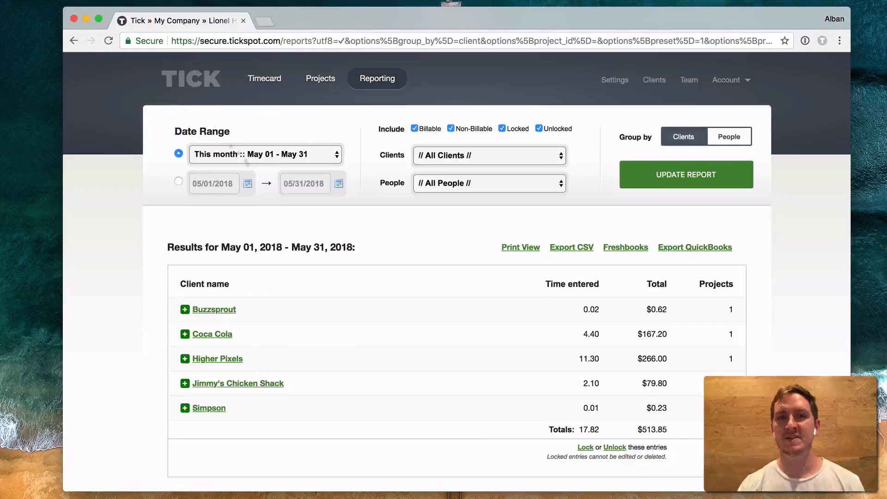
Group the custom report by people and update it to cover All Dates.
left_click(730, 136)
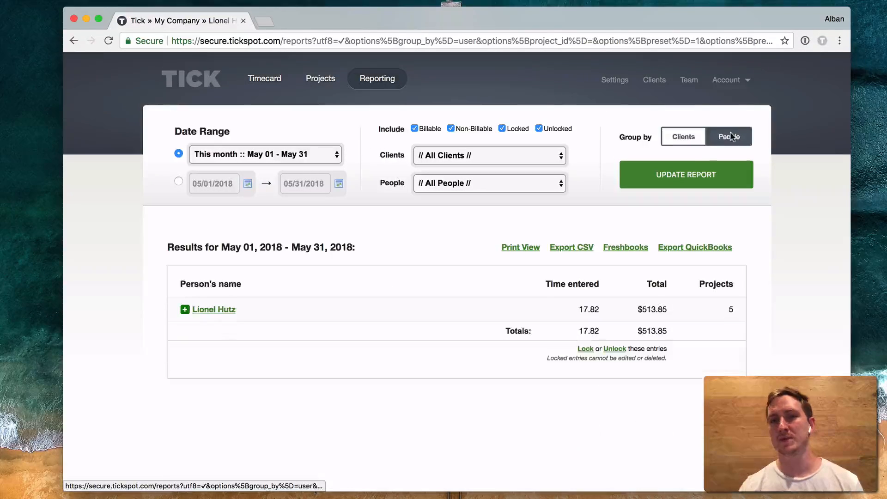
left_click(293, 153)
left_click(254, 210)
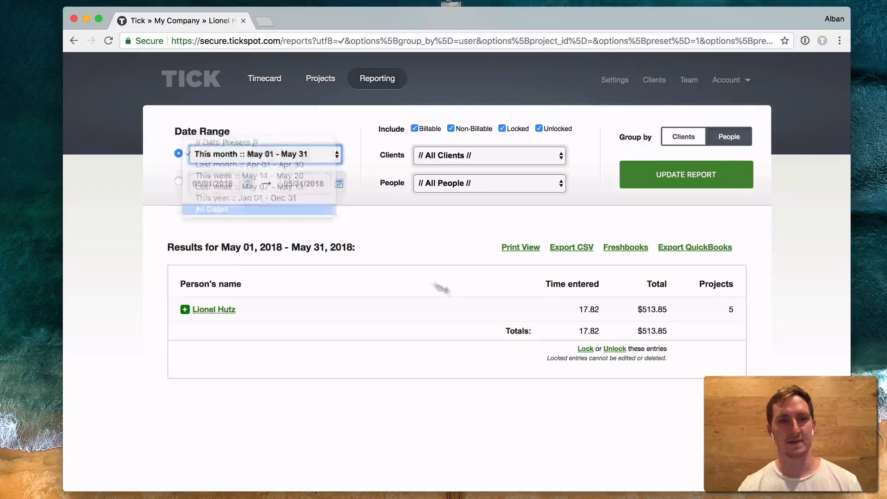
left_click(705, 174)
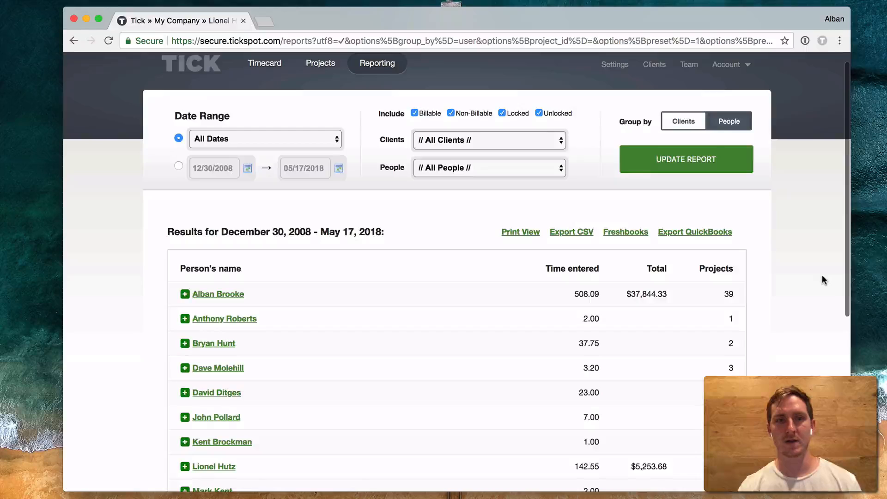
Expand the first listed person's entry in the report and review their time and totals by client and project.
scroll(822, 279, "down", 5)
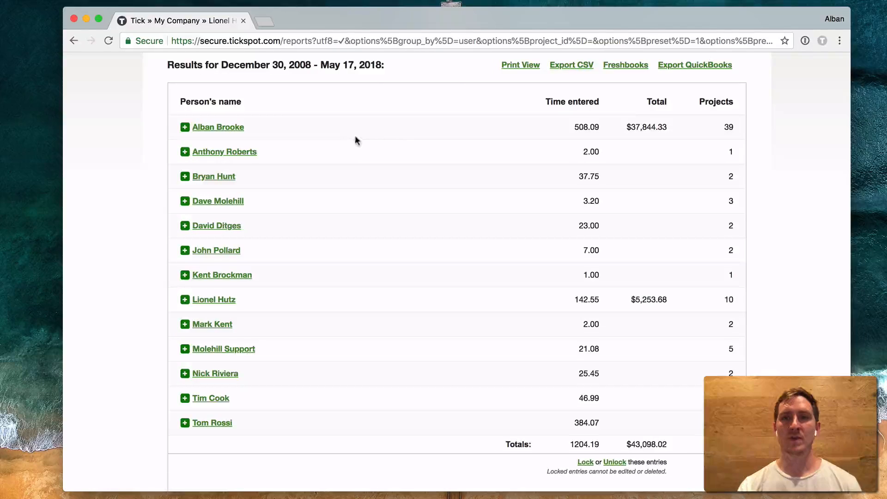
left_click(184, 128)
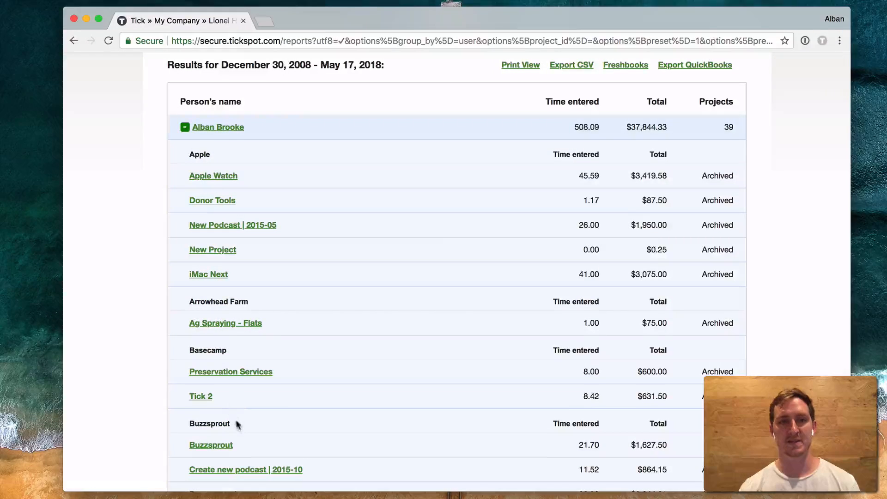
scroll(237, 445, "down", 1)
scroll(237, 446, "down", 4)
scroll(238, 445, "up", 5)
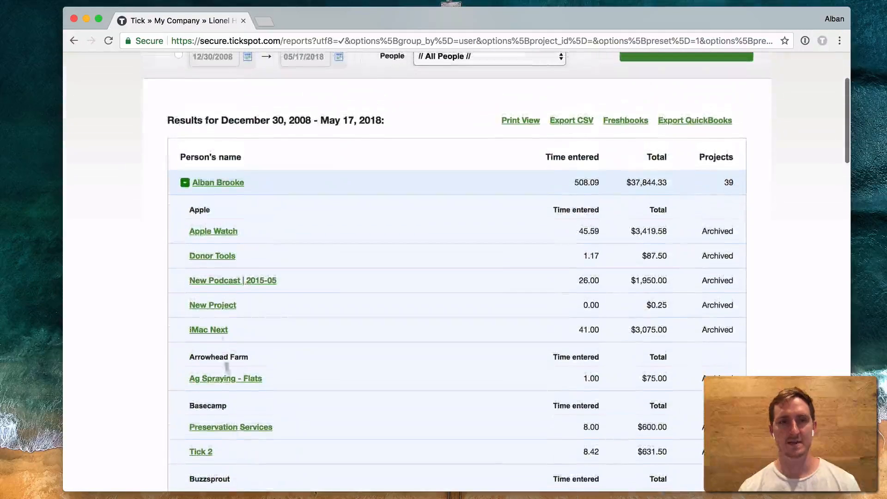
Collapse the first listed person's entry and look over the report's people list and the available date range presets.
left_click(185, 183)
scroll(485, 381, "down", 2)
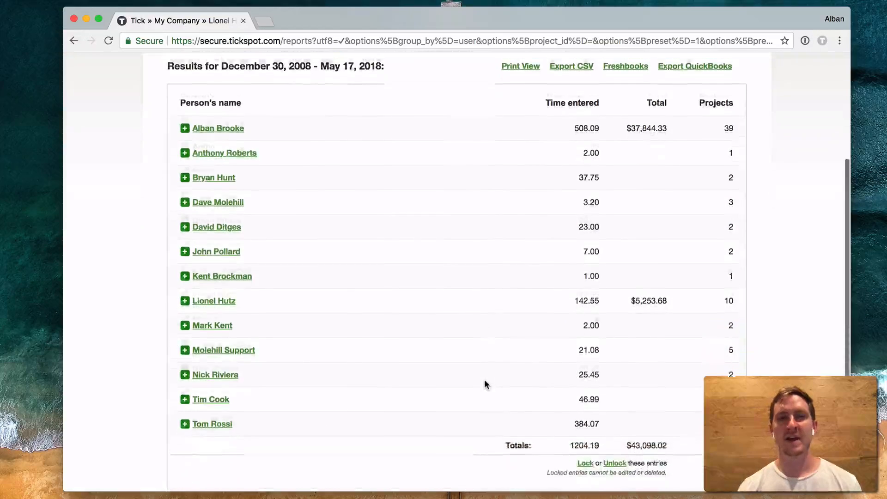
scroll(485, 382, "up", 5)
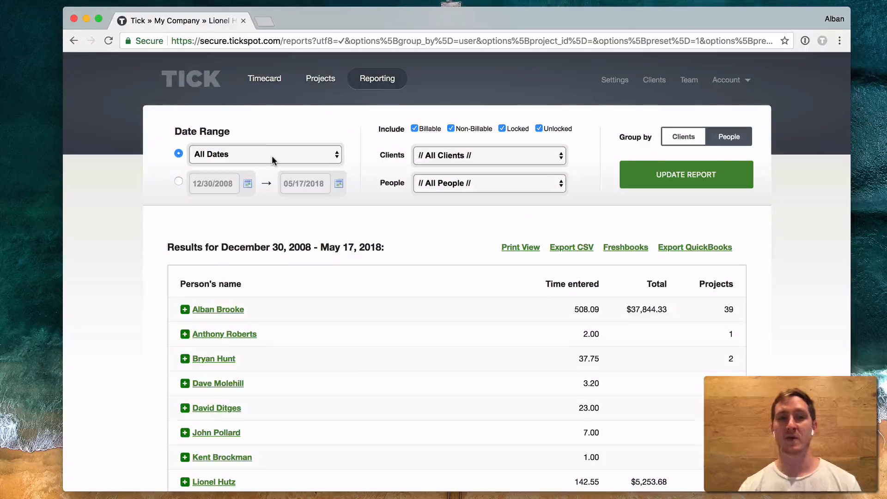
left_click(272, 158)
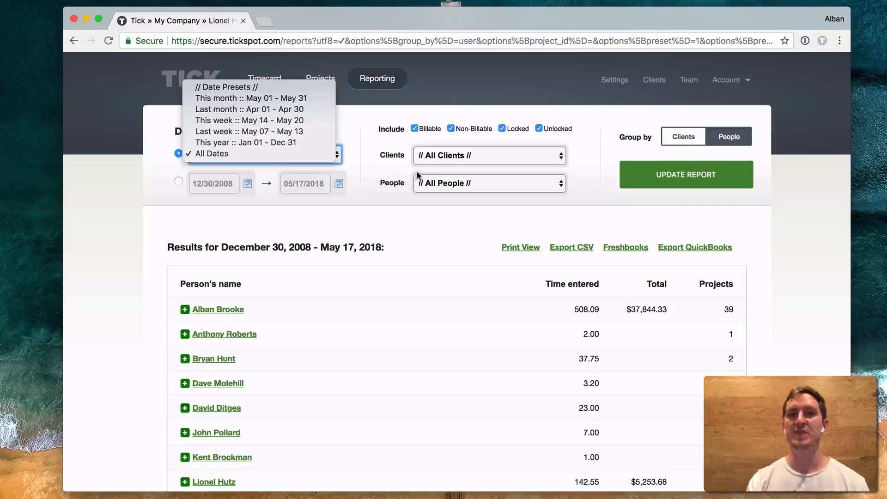
left_click(360, 173)
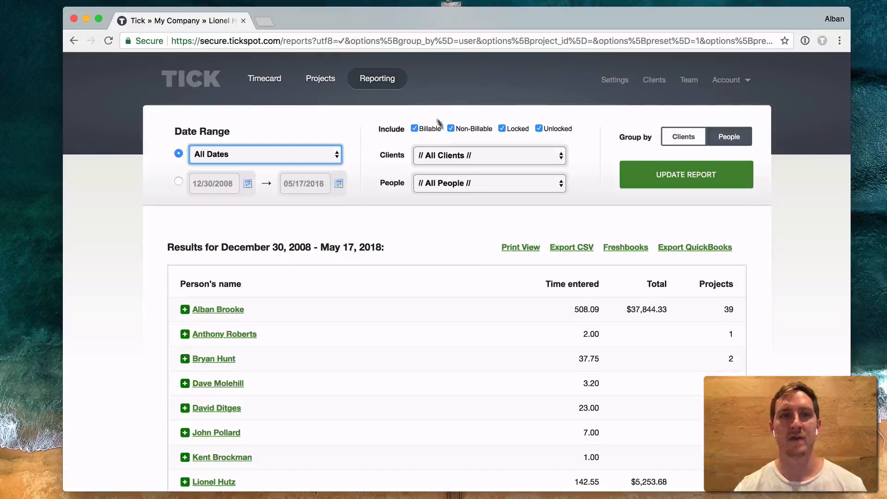
left_click(361, 132)
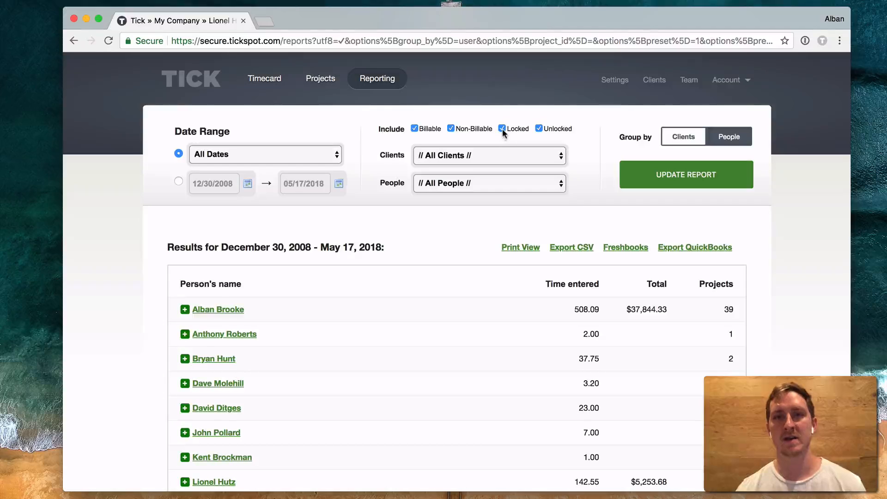
Expand the first listed person's entry and open the detail report for Apple's iMac Next project.
scroll(521, 255, "down", 3)
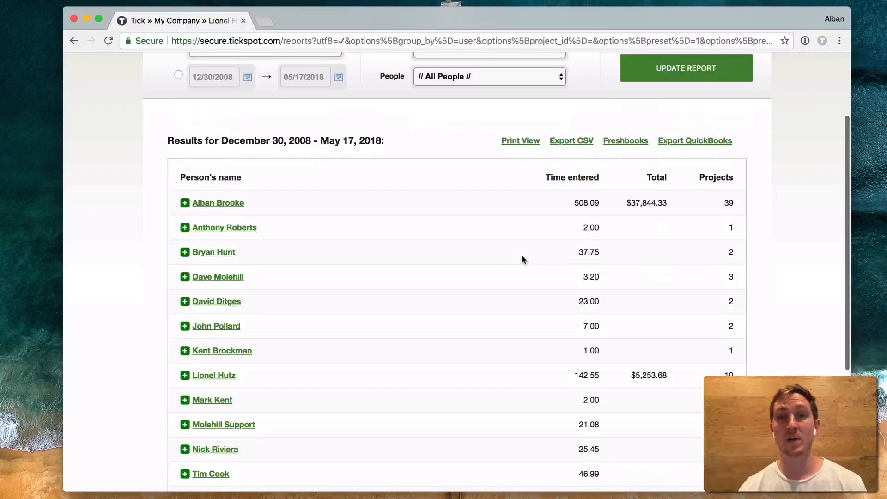
left_click(219, 207)
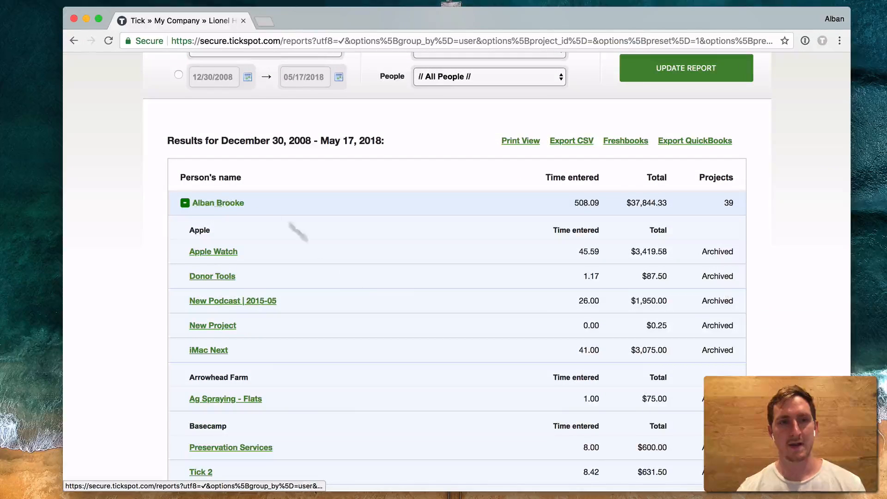
scroll(372, 300, "down", 3)
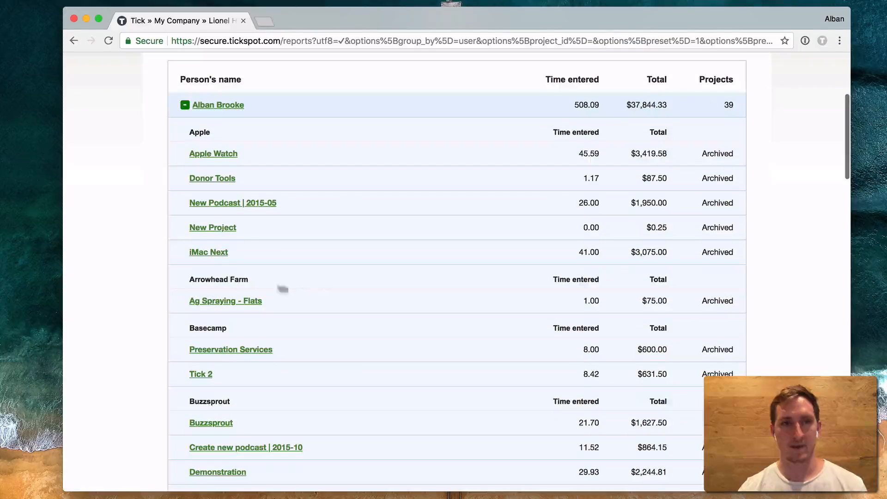
left_click(209, 252)
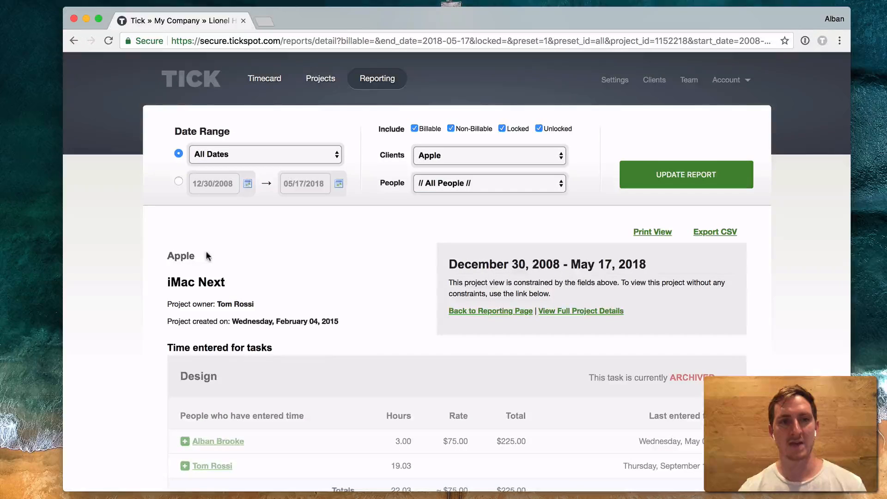
Return to the custom report and open Buzzsprout's New Marketing Page project from the account owner's entry.
mouse_move(386, 79)
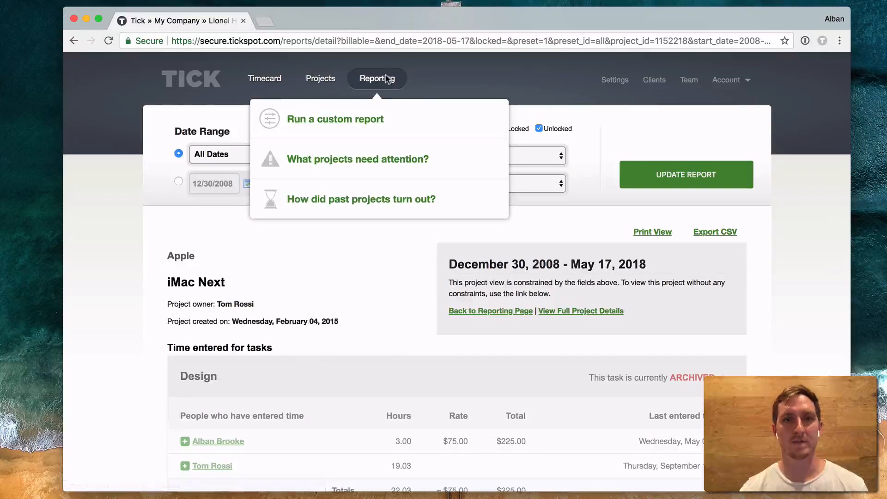
left_click(342, 117)
scroll(417, 344, "down", 5)
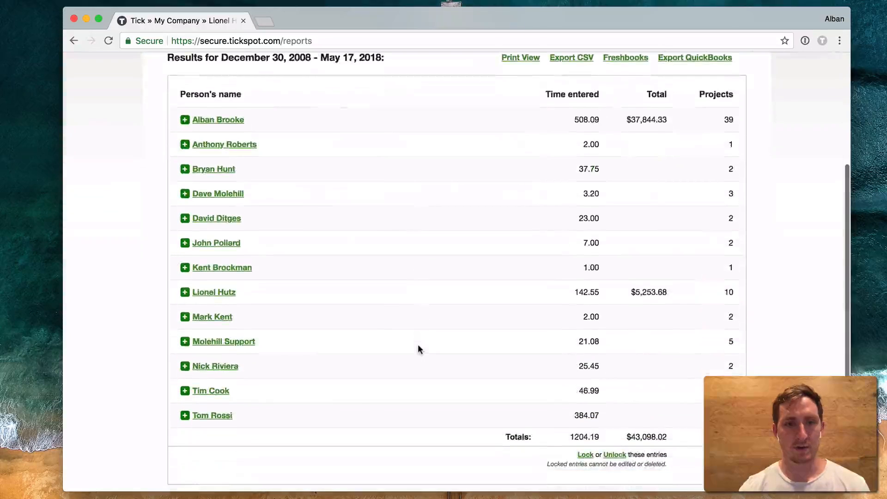
left_click(220, 297)
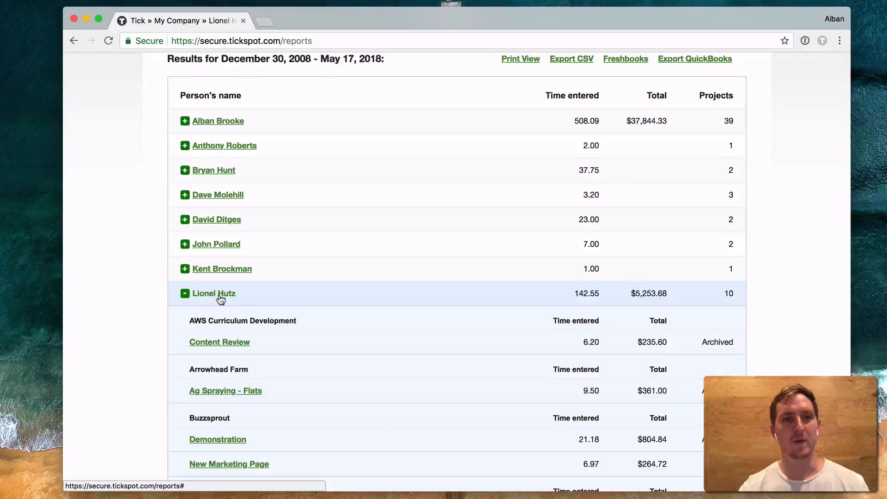
scroll(220, 299, "down", 5)
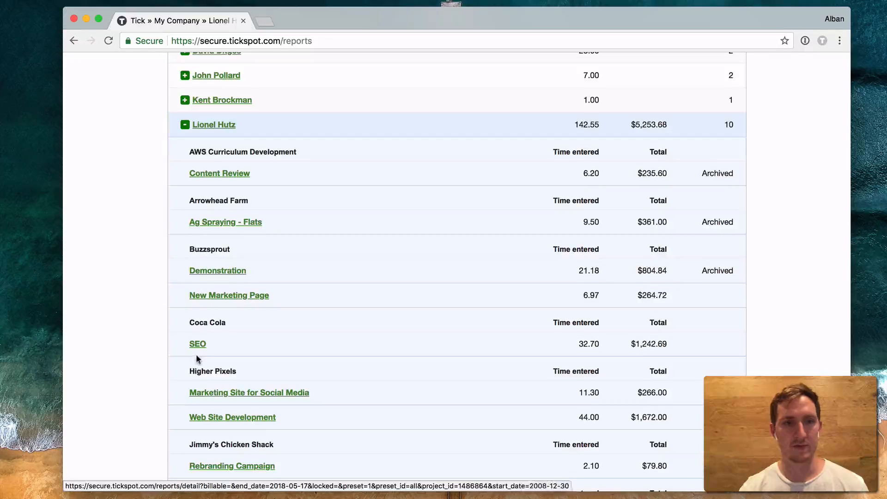
left_click(228, 293)
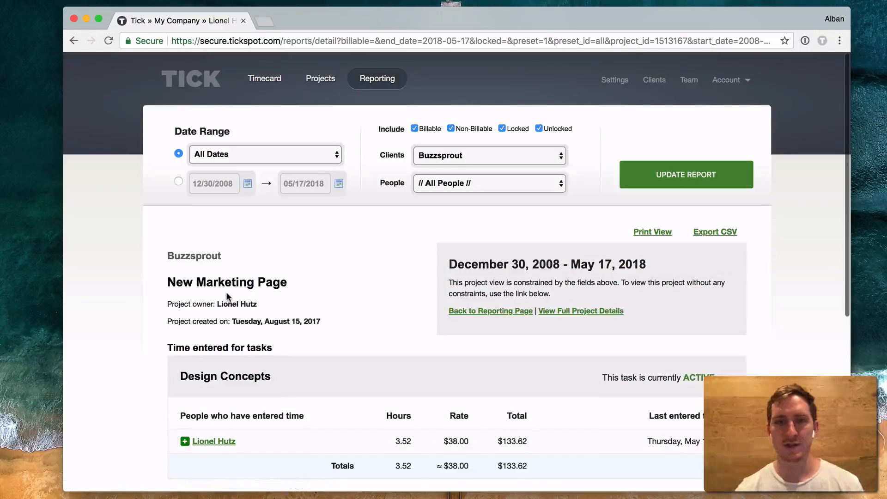
Change the Design Concepts time entry for Thursday, May 17, 2018 to 0.2 hours and save it.
scroll(351, 339, "down", 3)
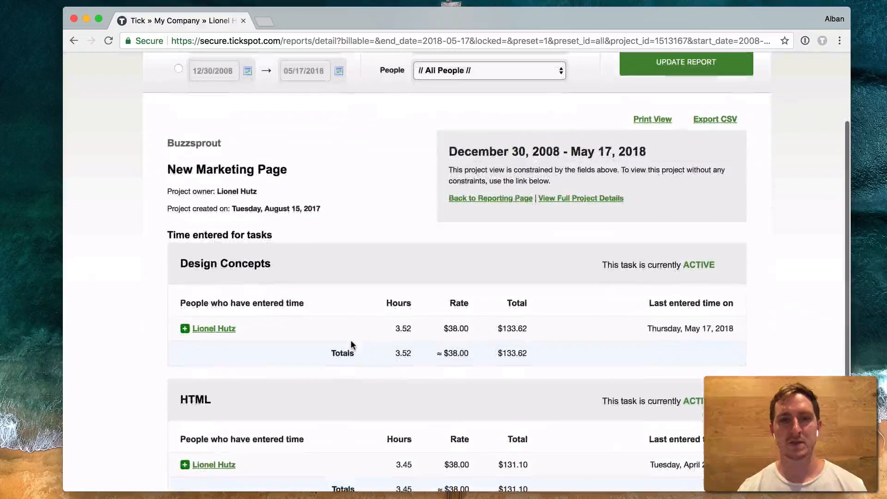
left_click(185, 328)
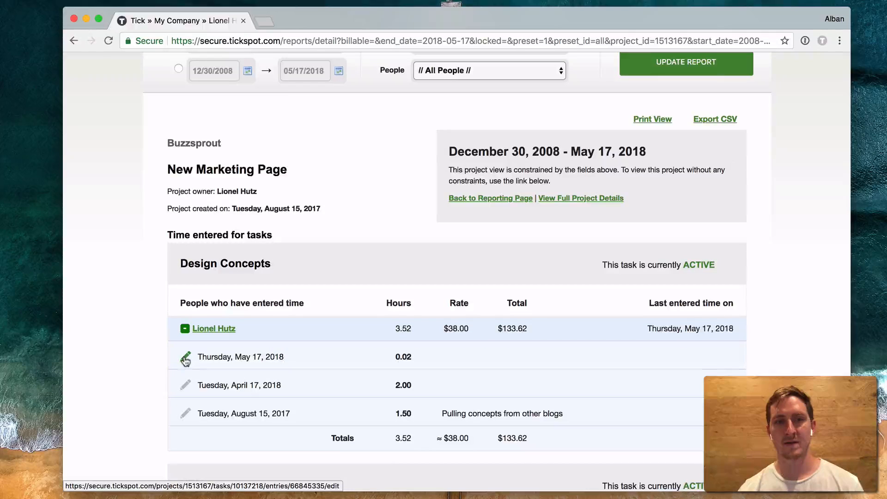
left_click(184, 358)
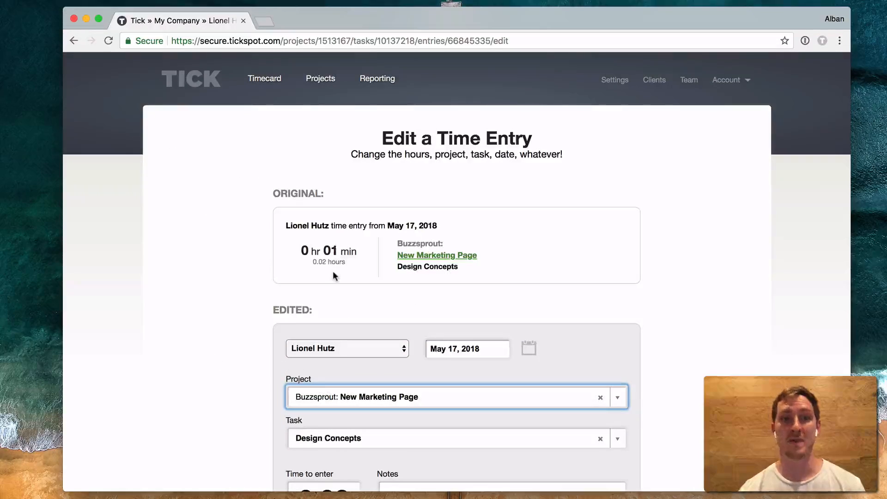
scroll(333, 274, "down", 4)
left_click_drag(352, 341, 323, 341)
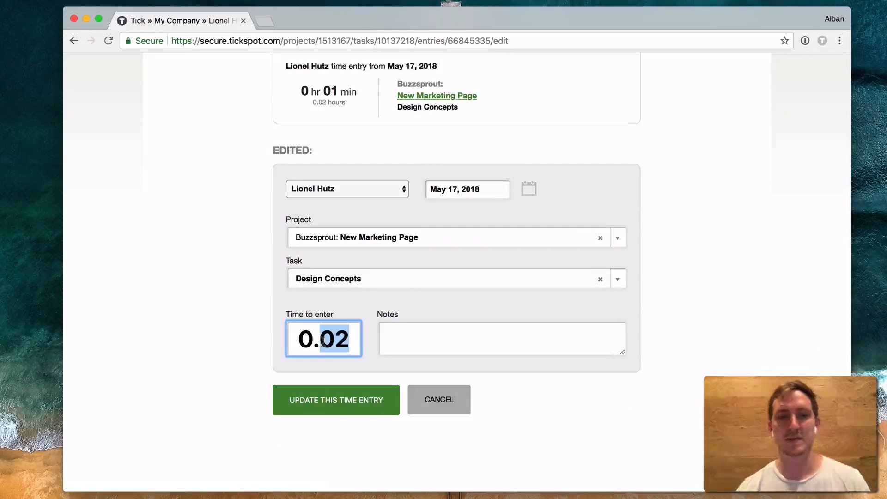
type("2")
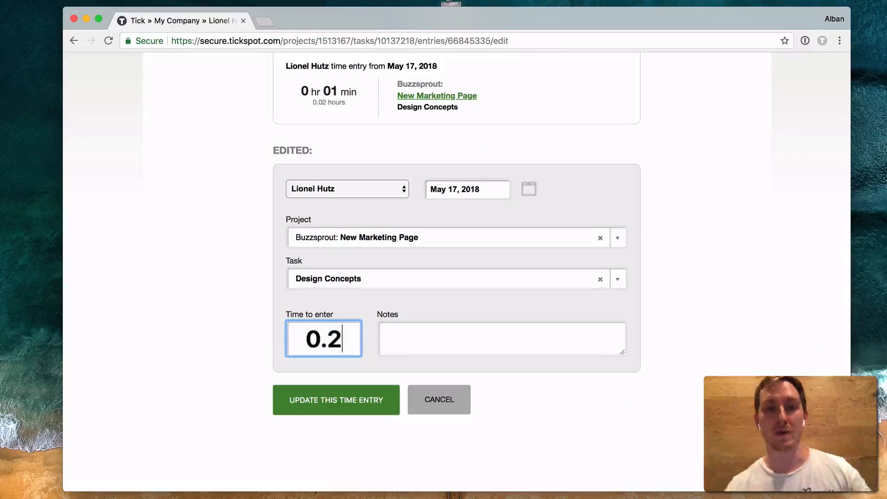
left_click(340, 401)
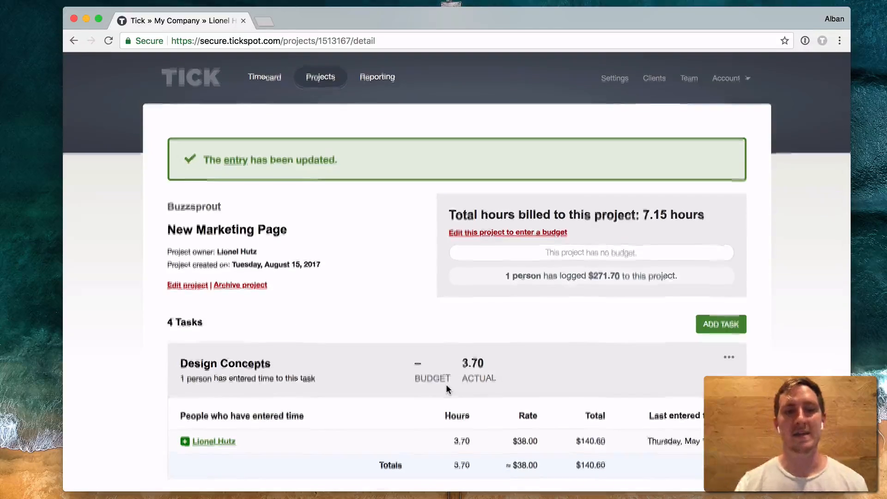
scroll(445, 384, "down", 1)
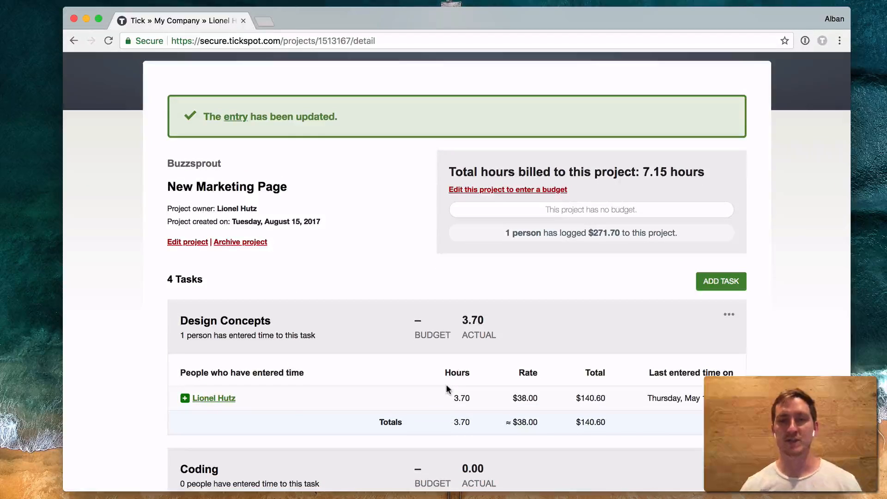
scroll(446, 384, "up", 1)
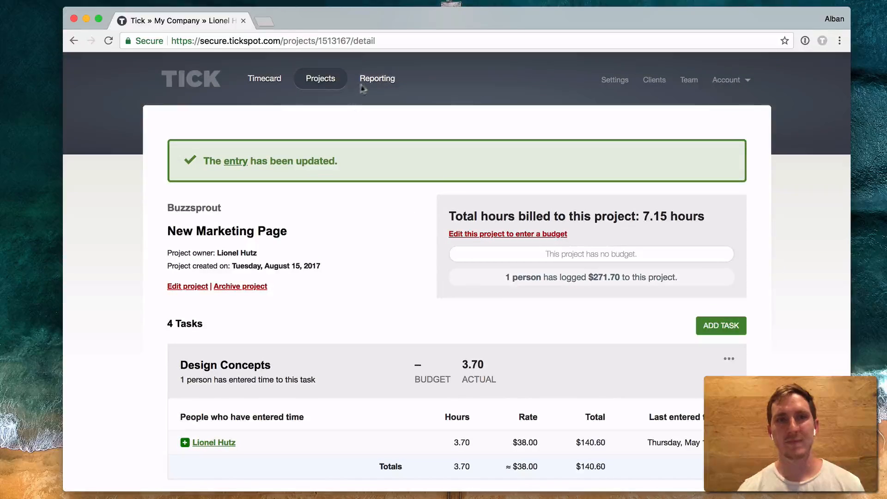
Return to the All Dates custom report grouped by people and lock all of its time entries.
left_click(73, 41)
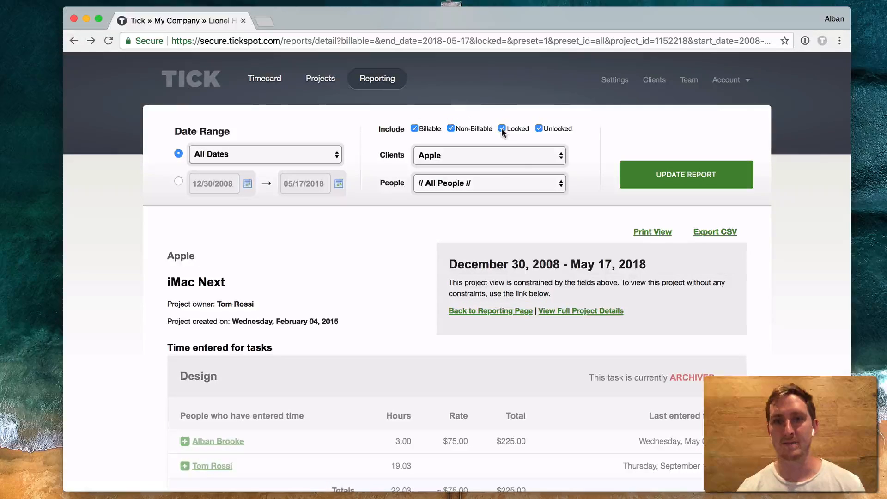
left_click(684, 184)
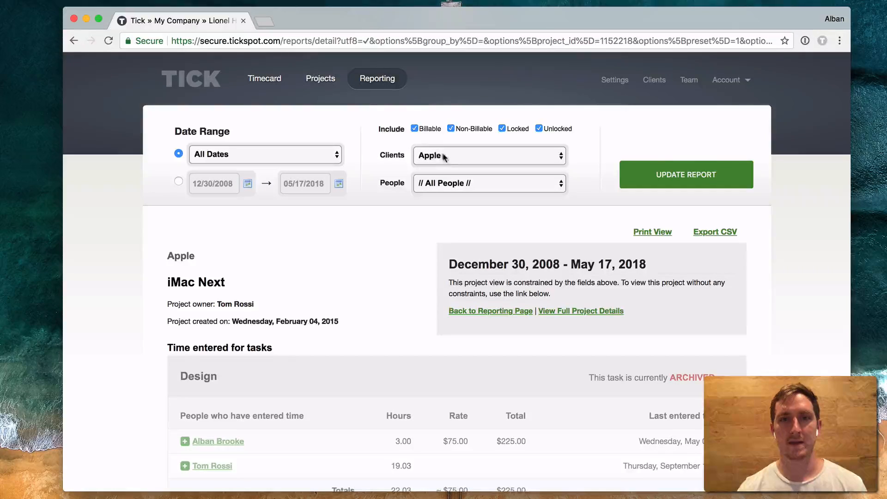
mouse_move(377, 79)
left_click(371, 121)
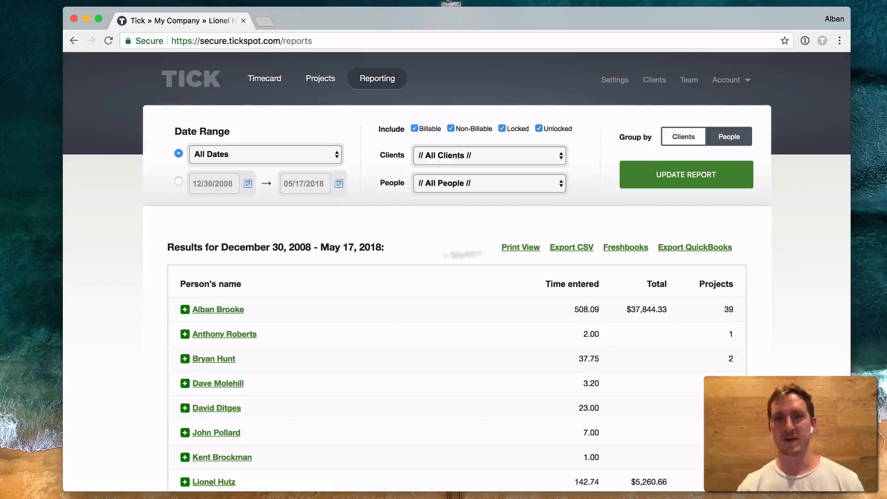
scroll(420, 265, "down", 10)
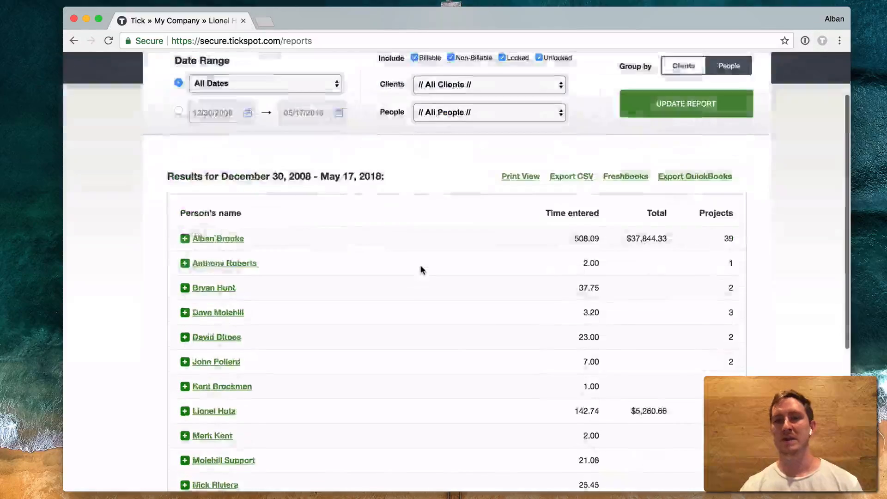
left_click(585, 333)
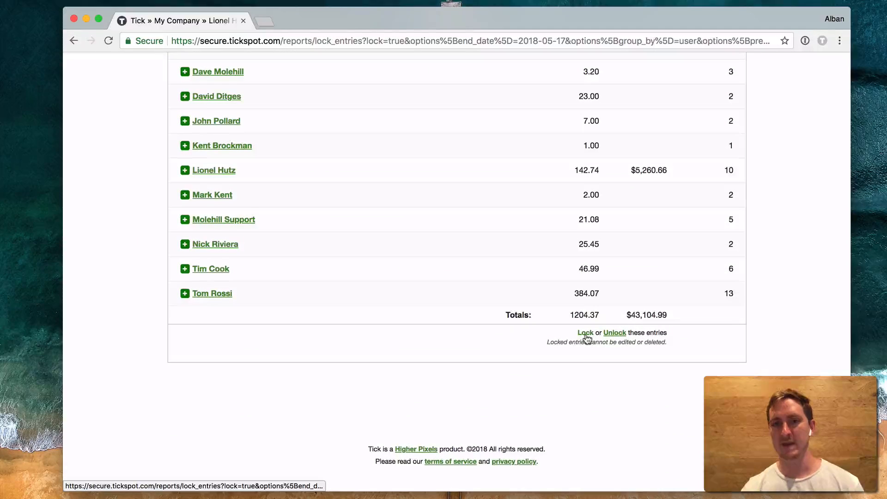
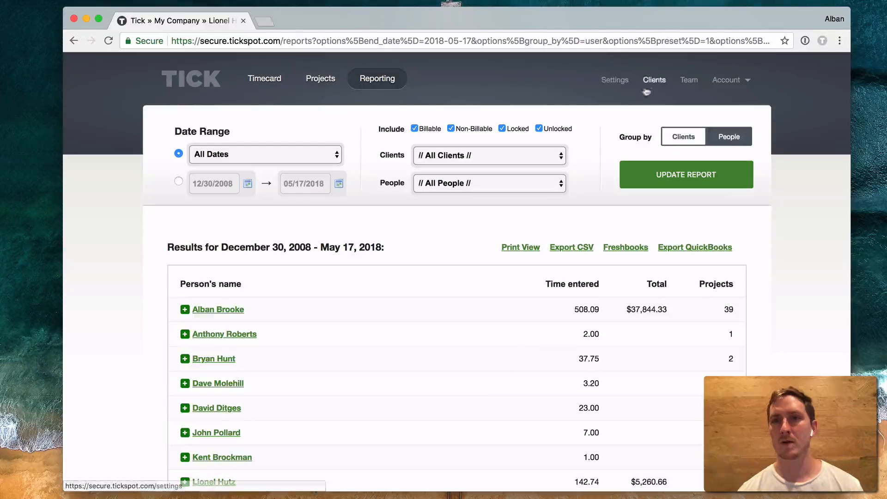
Open the team list and review the members and who has admin rights.
left_click(687, 81)
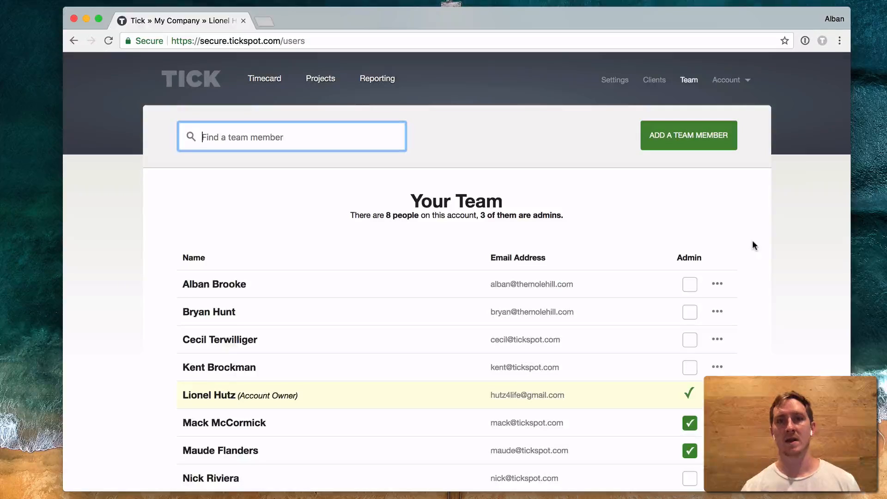
scroll(752, 240, "down", 5)
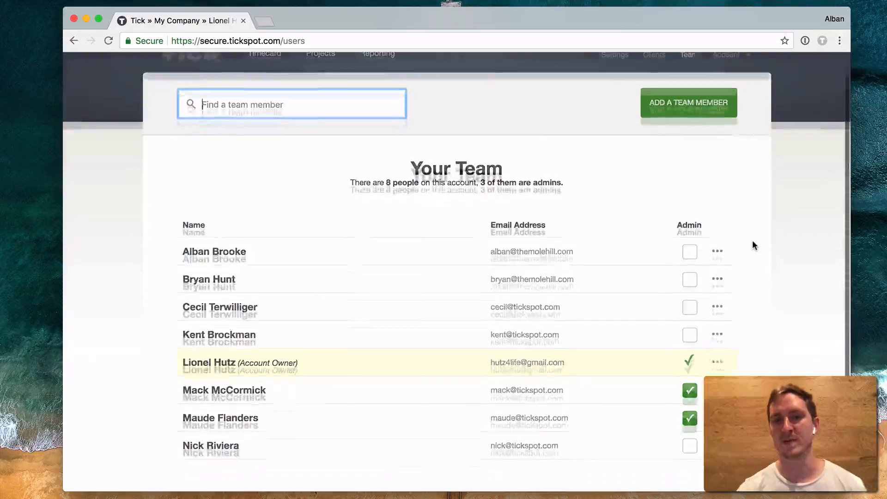
scroll(753, 245, "up", 2)
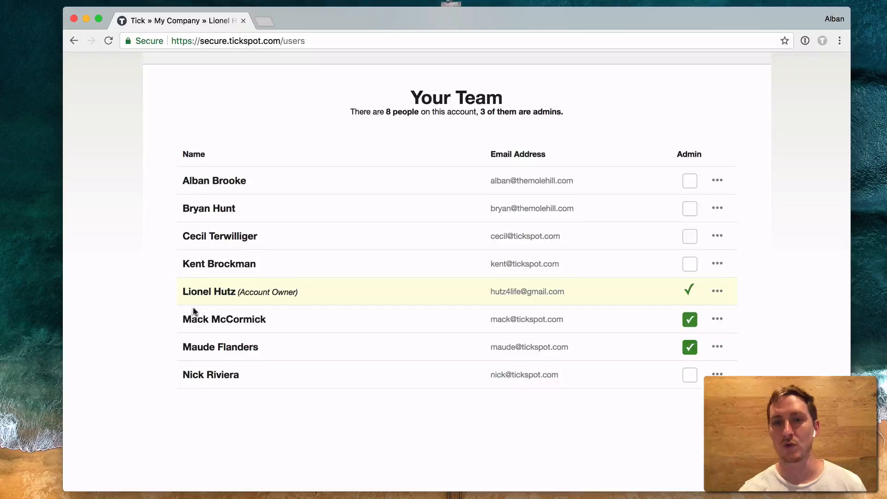
scroll(796, 308, "up", 5)
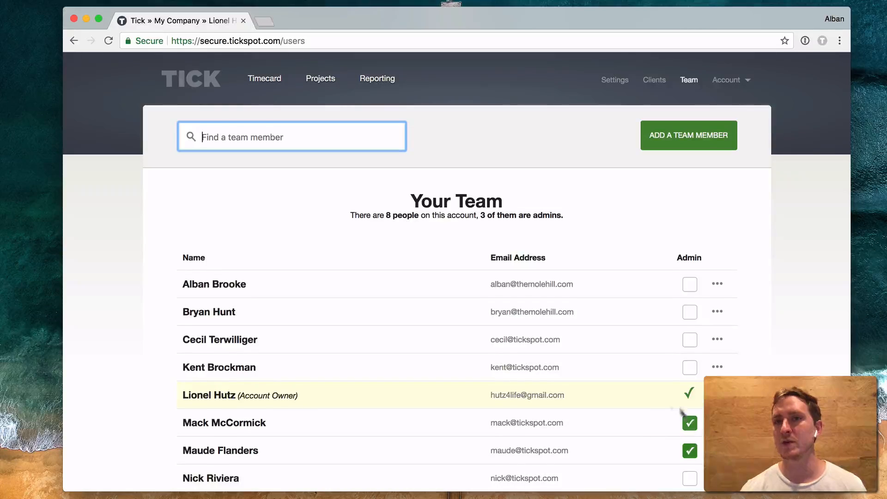
Open the account settings and review the company name, default time zone, Tick URL, currency and account owner options.
left_click(615, 81)
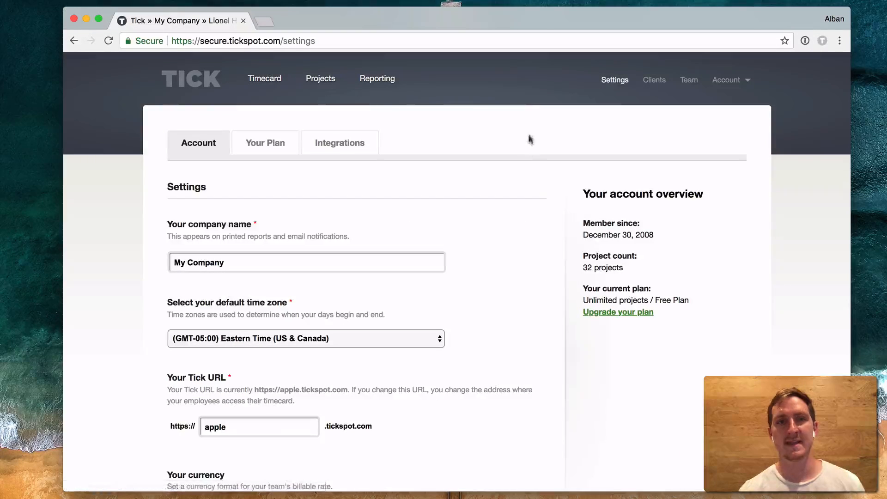
scroll(524, 175, "down", 1)
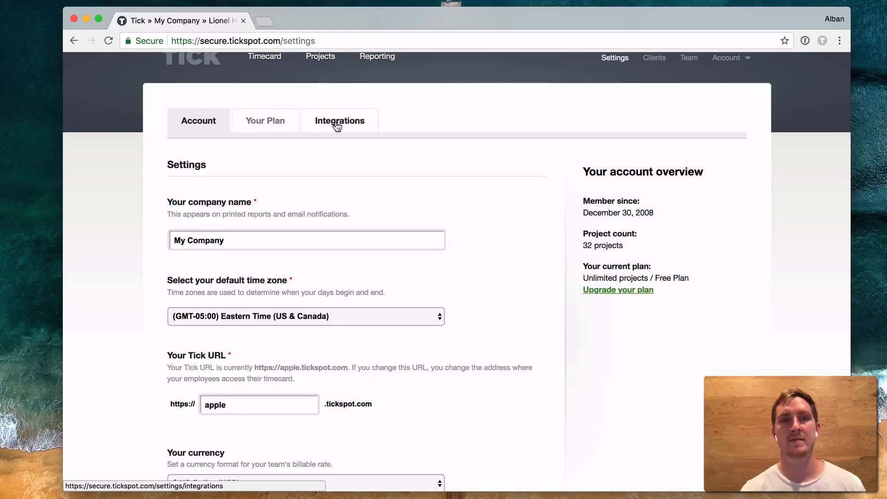
scroll(552, 237, "down", 5)
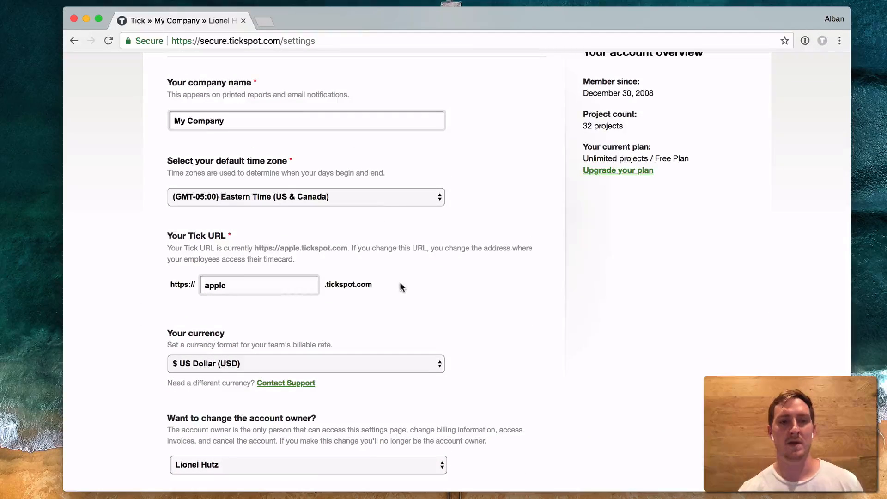
scroll(401, 289, "down", 1)
scroll(401, 289, "down", 4)
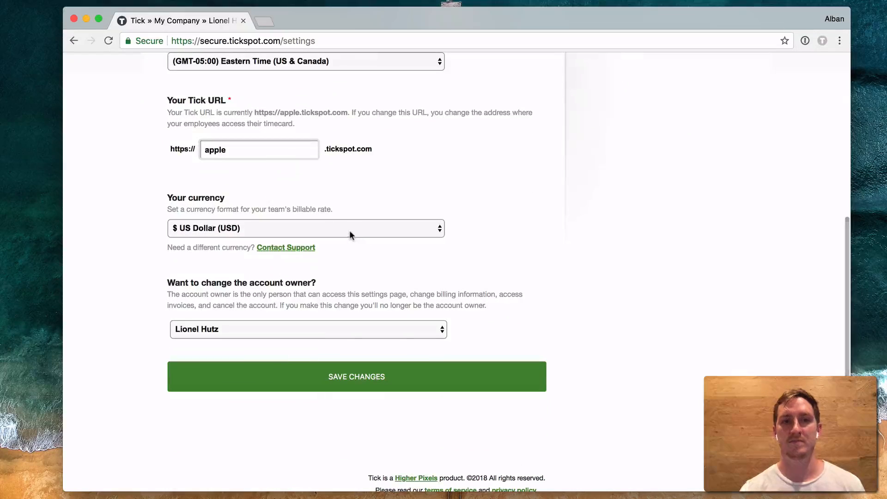
scroll(556, 304, "up", 10)
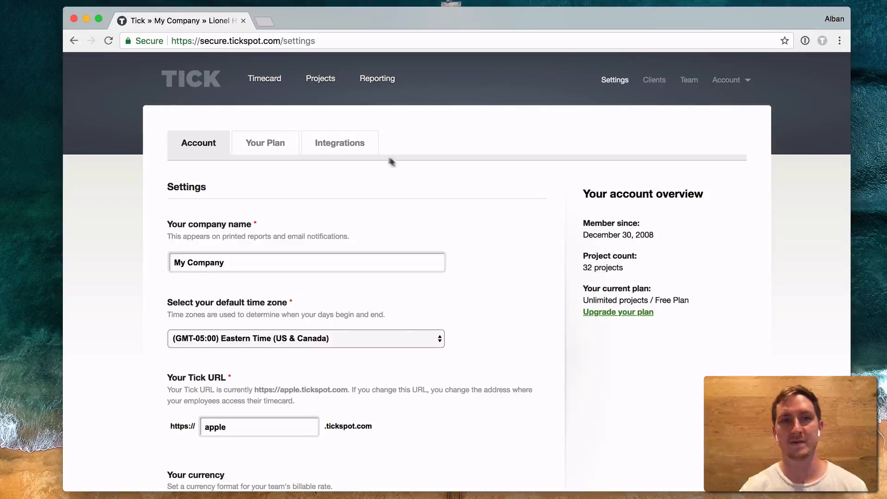
Open the integrations settings and review the available services, including Basecamp, Trello, Asana and QuickBooks.
left_click(352, 143)
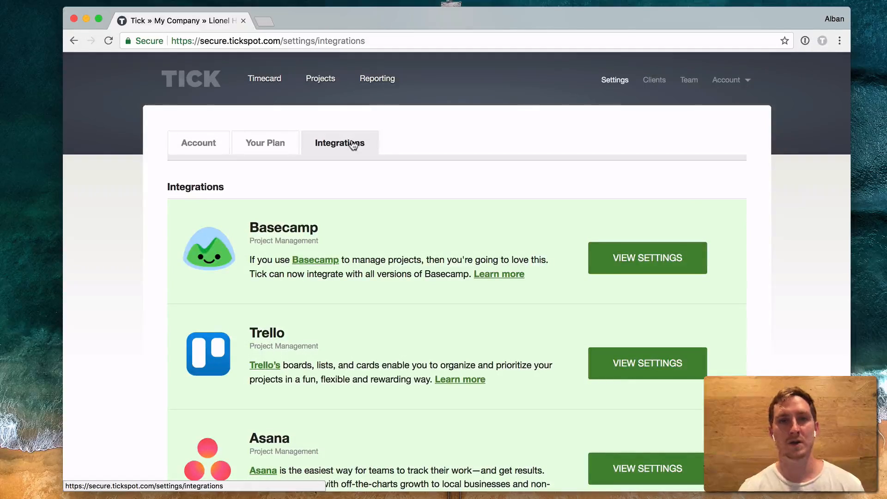
scroll(465, 220, "down", 3)
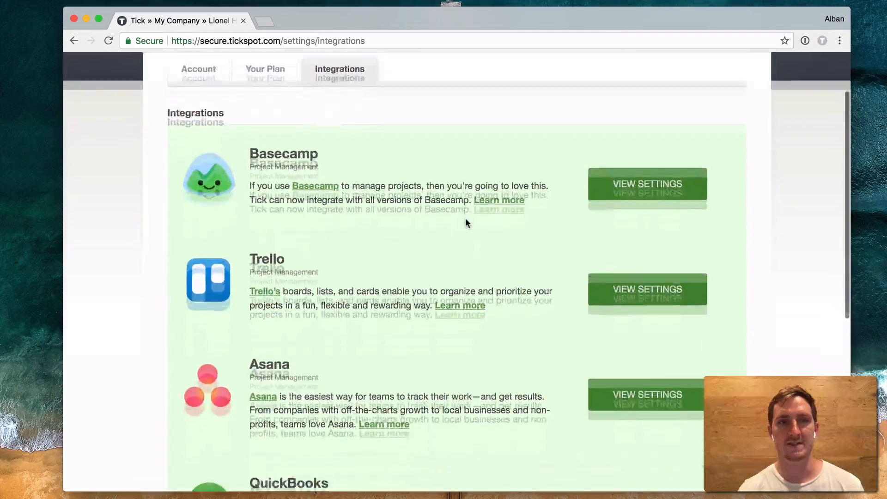
scroll(465, 221, "up", 5)
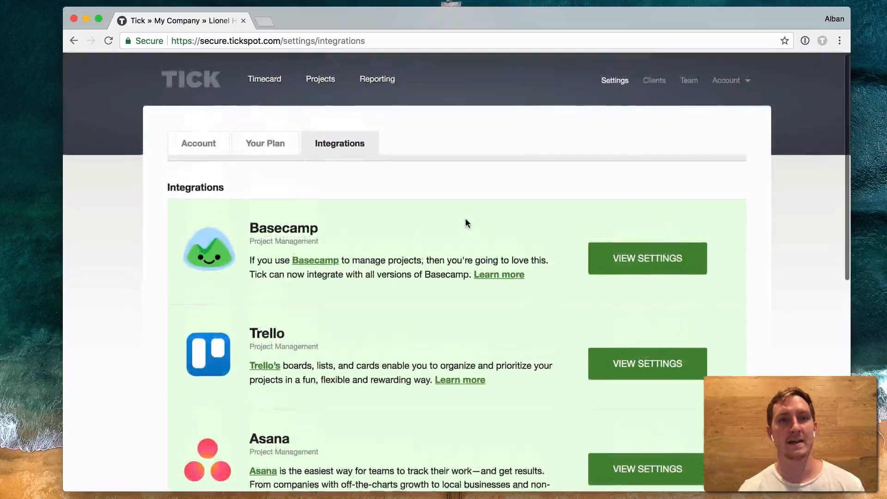
Open the account's plan settings and compare the project limits, monthly prices, upgrade choices and account cancellation terms.
left_click(272, 143)
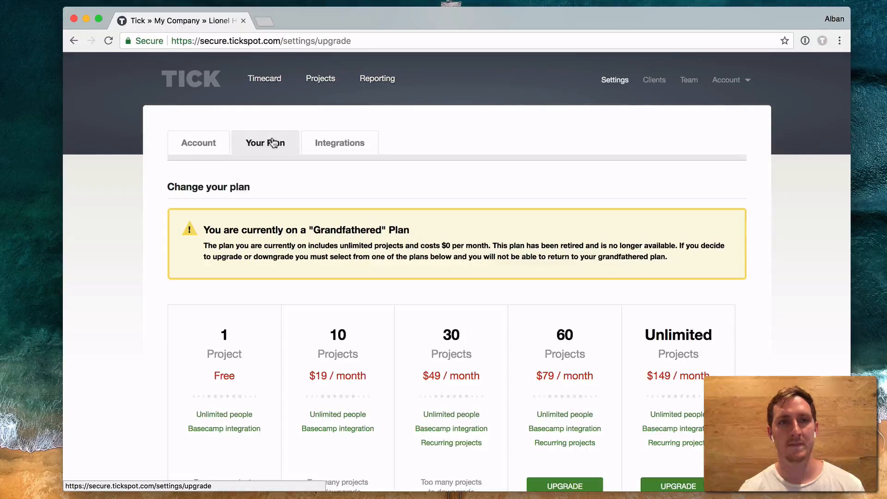
scroll(359, 259, "down", 5)
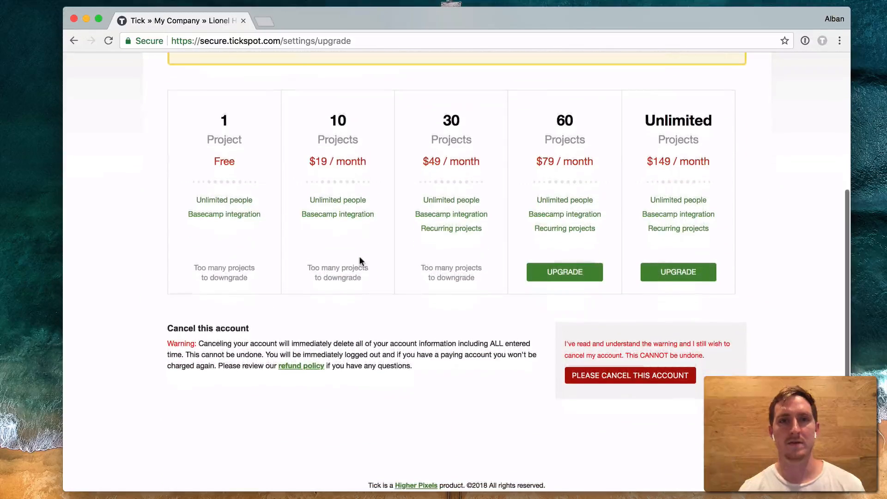
scroll(359, 260, "down", 1)
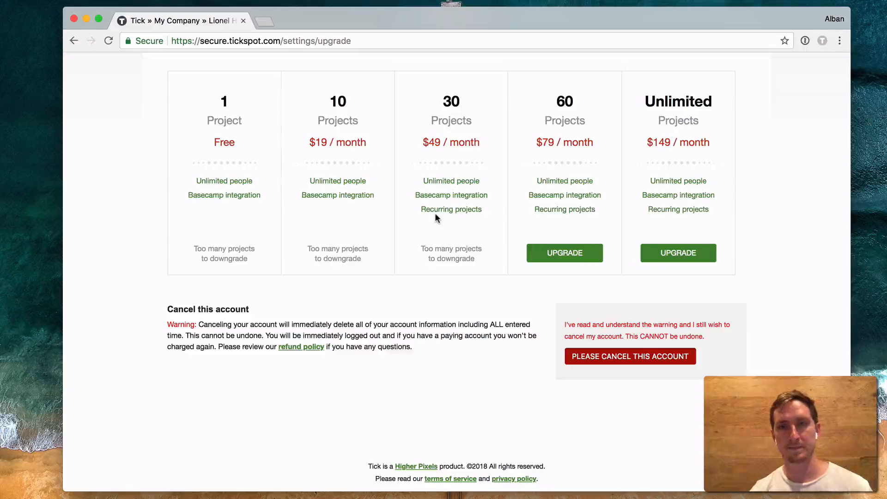
scroll(434, 215, "up", 3)
scroll(435, 215, "up", 3)
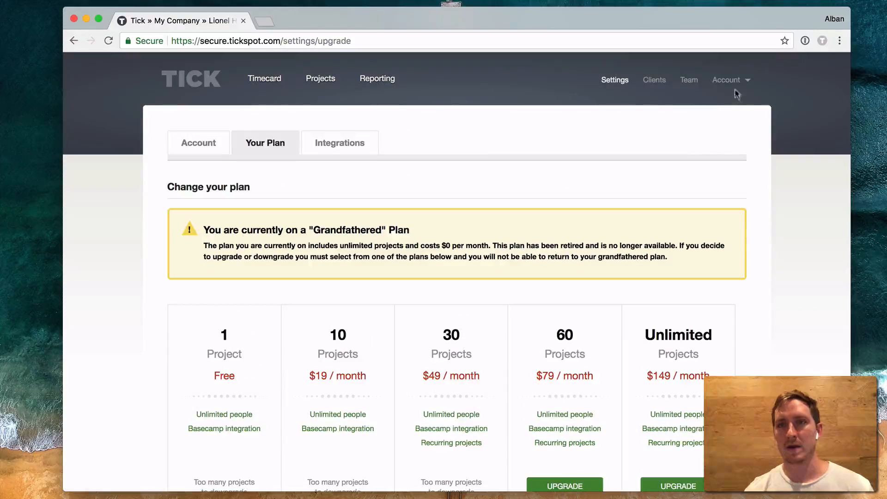
Open the apps page, review the Chrome extension and the iOS and Android apps, and bring up the account and support options.
left_click(733, 86)
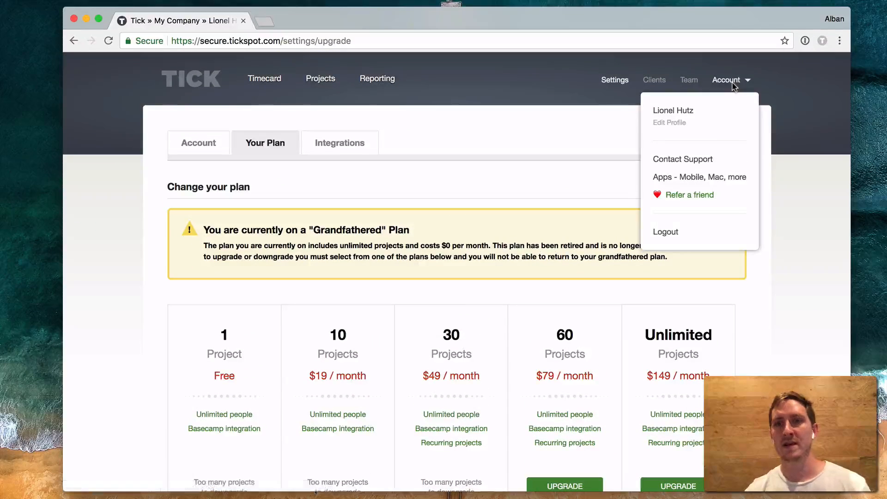
left_click(676, 178)
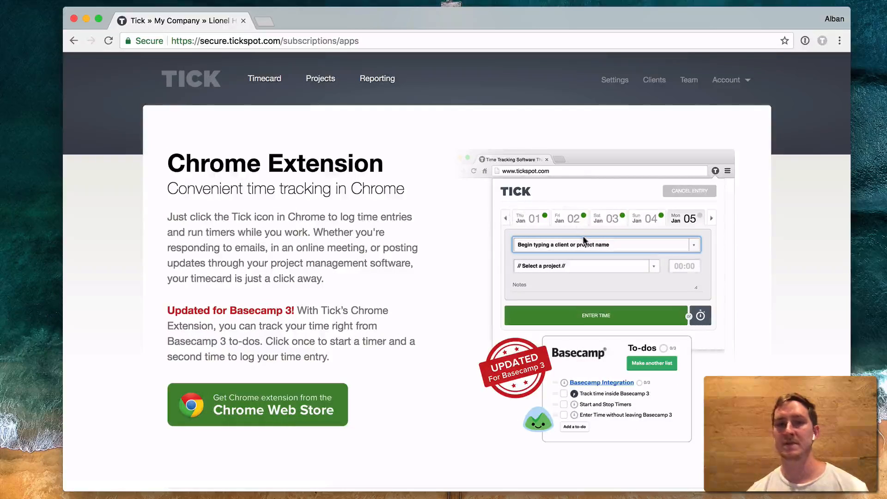
scroll(584, 240, "down", 5)
scroll(584, 240, "down", 6)
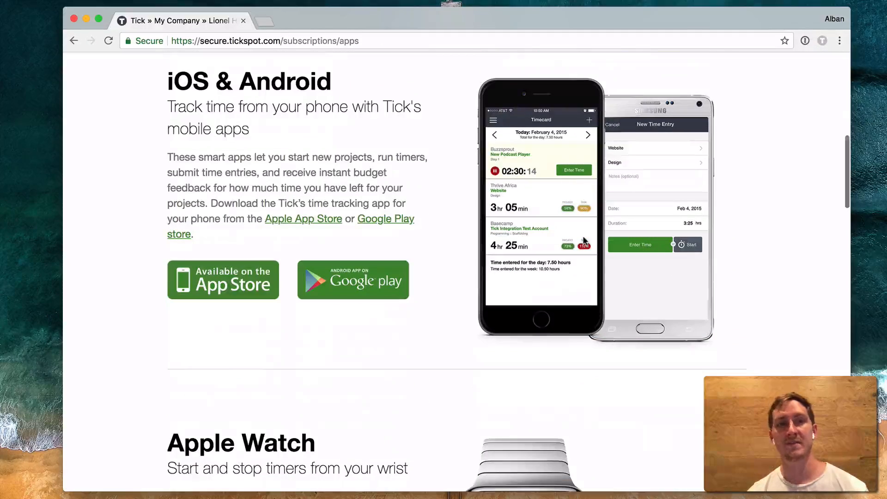
scroll(584, 241, "up", 10)
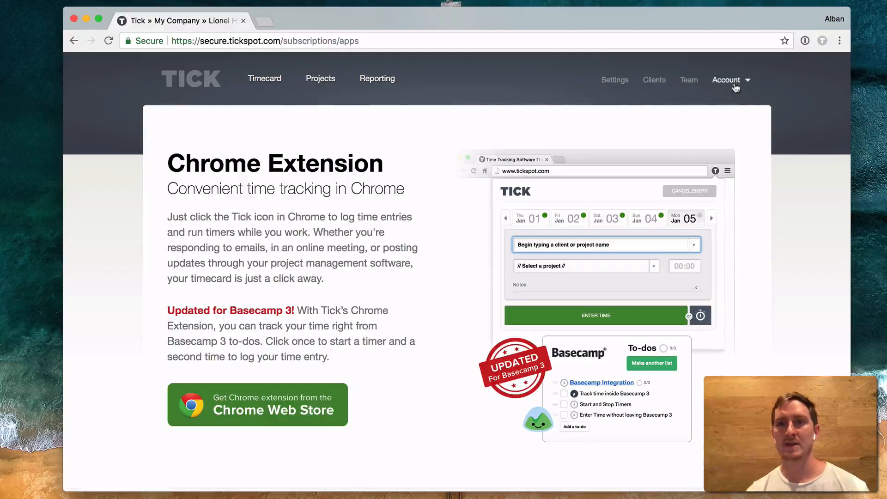
left_click(727, 80)
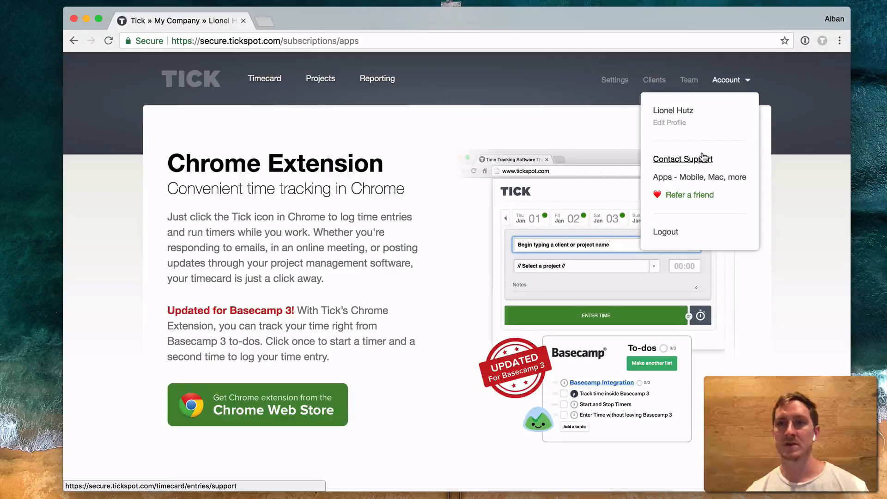